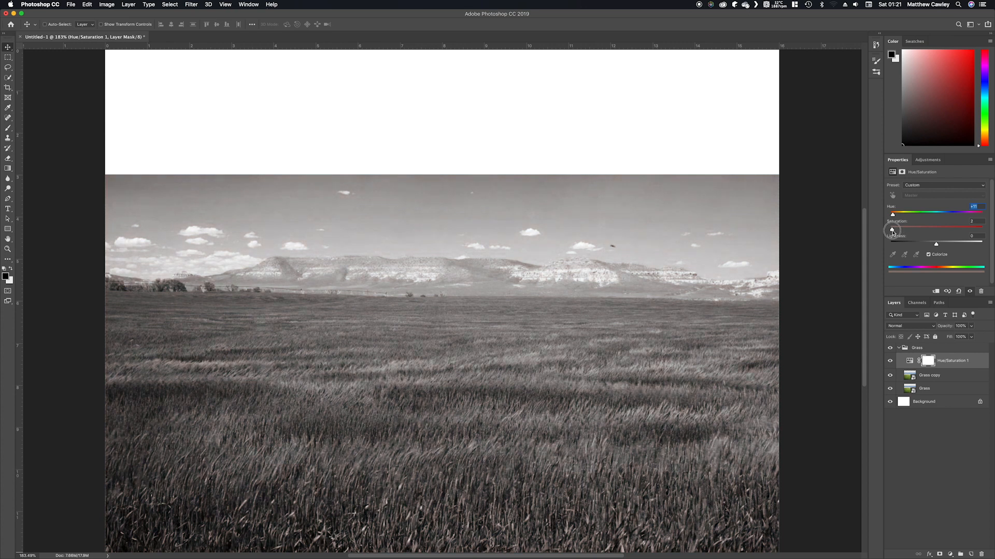
Set the Hue/Saturation adjustment's saturation to 5 and lightness to +30.
{"action": "left_click_drag", "start_coordinate": [940, 249], "coordinate": [955, 254]}
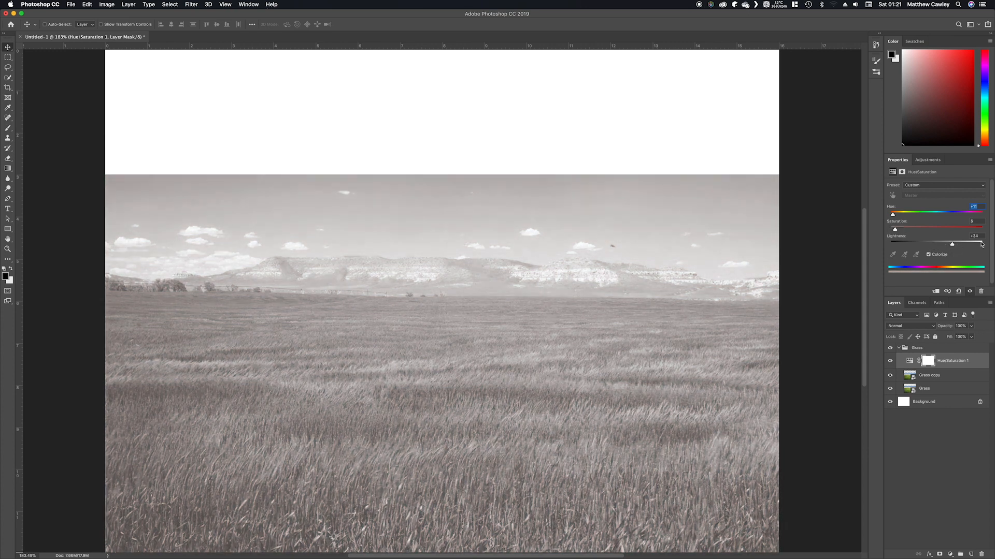
{"action": "type", "text": "30"}
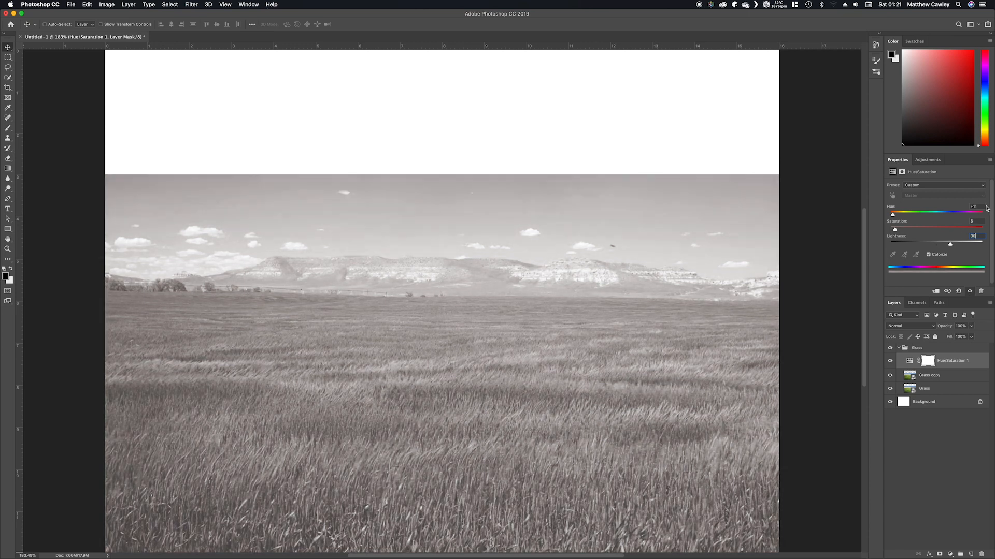
Add a Curves adjustment layer and brighten the image strongly by pulling the white point inward, raising the black point and adding a low shadow point.
{"action": "left_click", "coordinate": [953, 555]}
{"action": "left_click", "coordinate": [964, 444]}
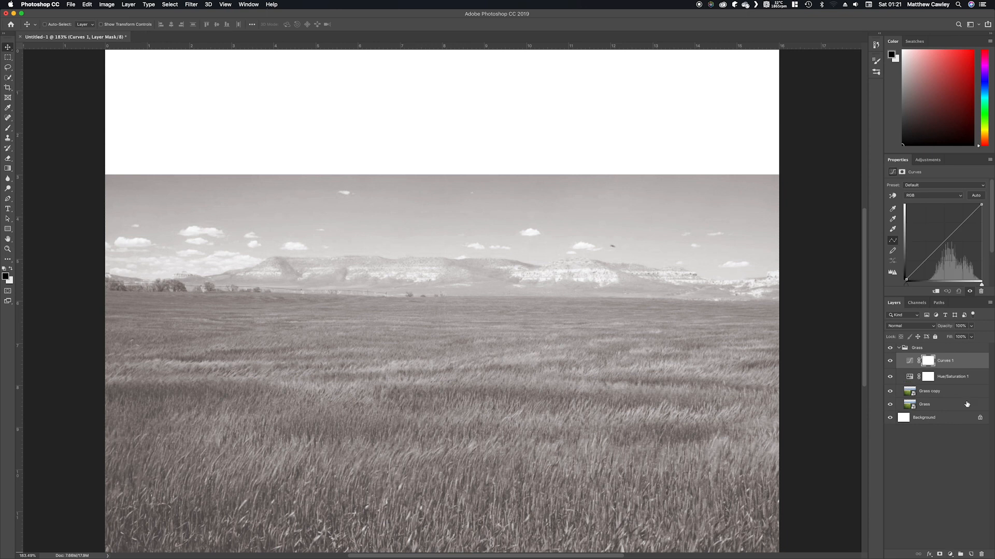
{"action": "left_click_drag", "start_coordinate": [981, 205], "coordinate": [966, 204]}
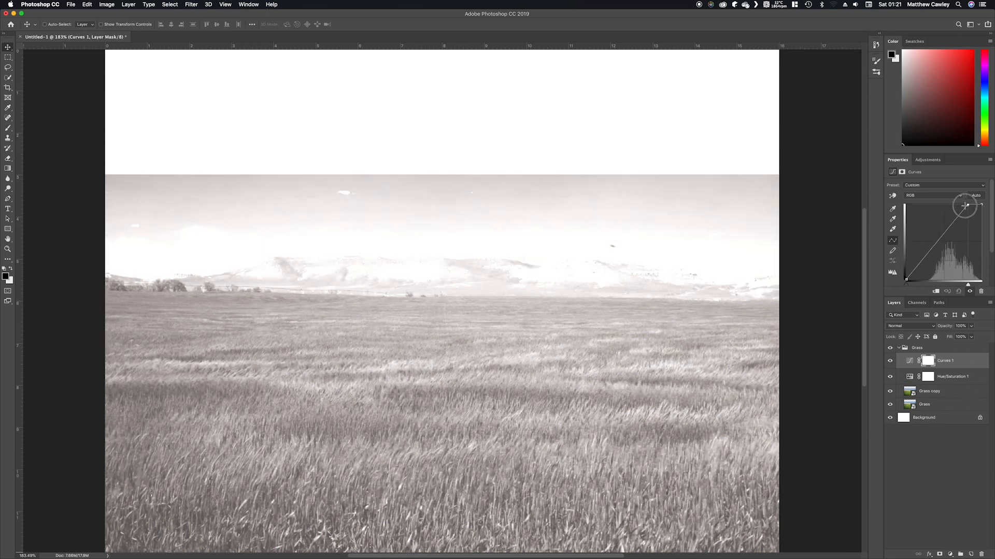
{"action": "left_click_drag", "start_coordinate": [901, 270], "coordinate": [905, 269]}
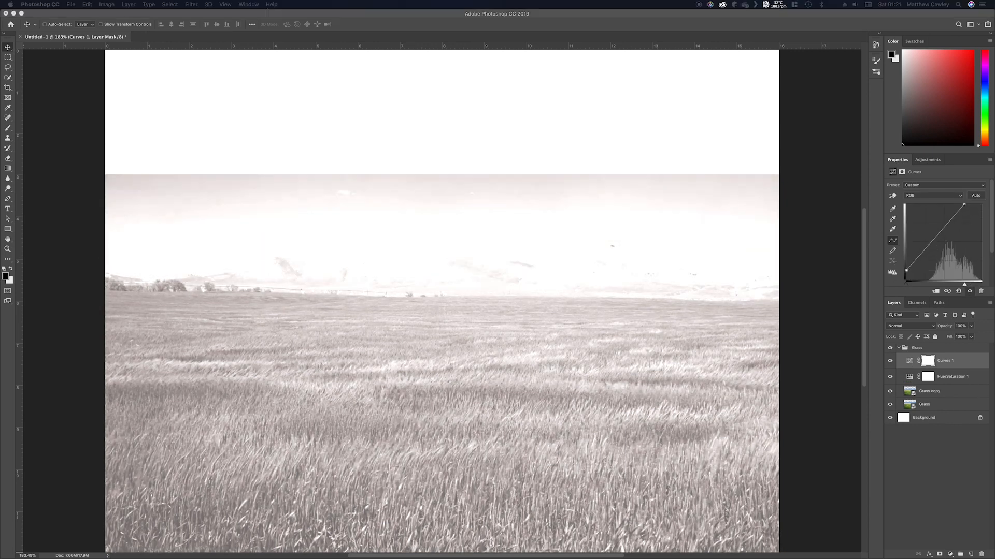
{"action": "left_click", "coordinate": [918, 260]}
{"action": "left_click_drag", "start_coordinate": [964, 205], "coordinate": [957, 205]}
{"action": "left_click_drag", "start_coordinate": [906, 270], "coordinate": [906, 261]}
{"action": "left_click", "coordinate": [921, 257]}
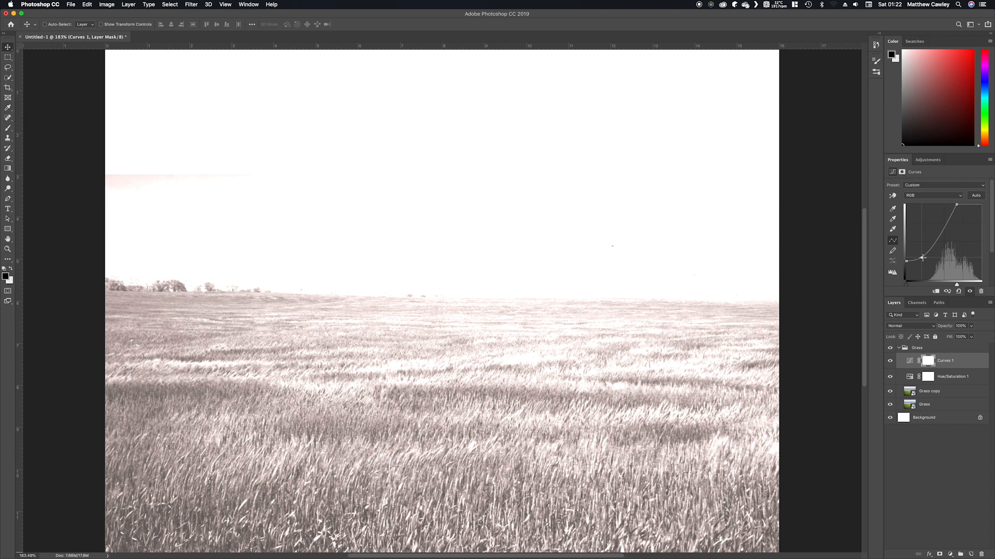
Clip the Curves and Hue/Saturation adjustments to the Grass copy layer.
{"action": "left_click", "coordinate": [943, 383]}
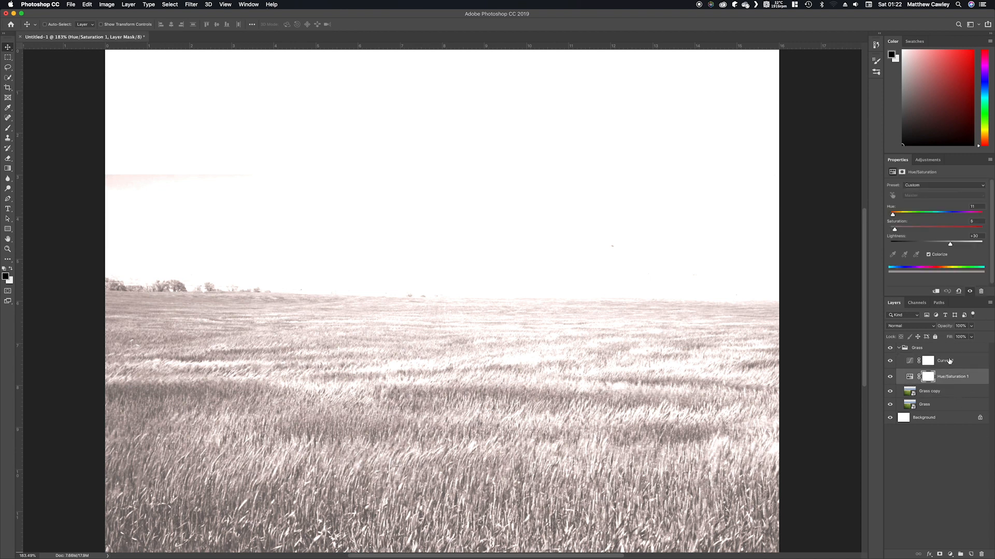
{"action": "left_click", "coordinate": [946, 365]}
{"action": "left_click", "coordinate": [936, 292]}
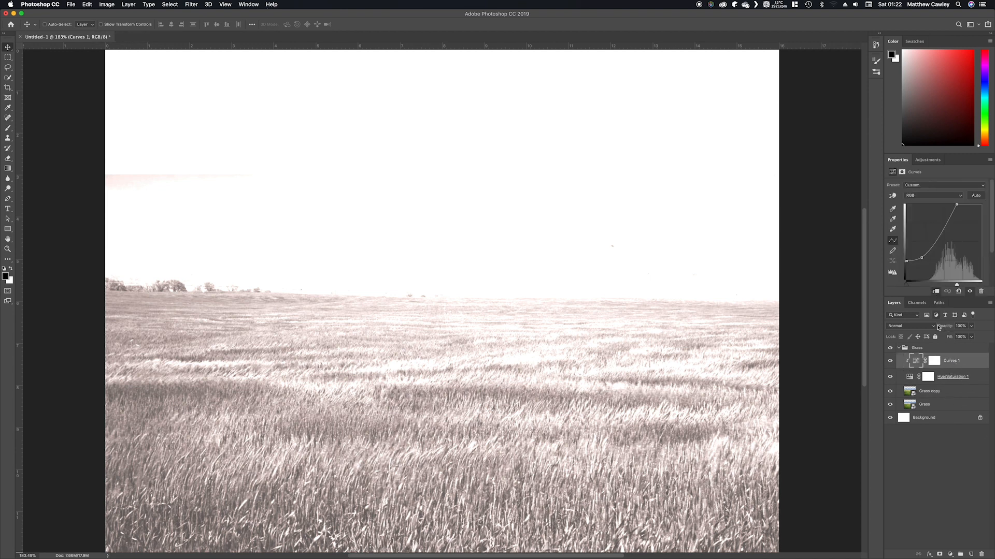
{"action": "left_click", "coordinate": [942, 379]}
{"action": "left_click", "coordinate": [936, 292]}
Add a layer mask to the Grass copy layer and choose the Tall Grass 3 brush.
{"action": "left_click", "coordinate": [936, 391]}
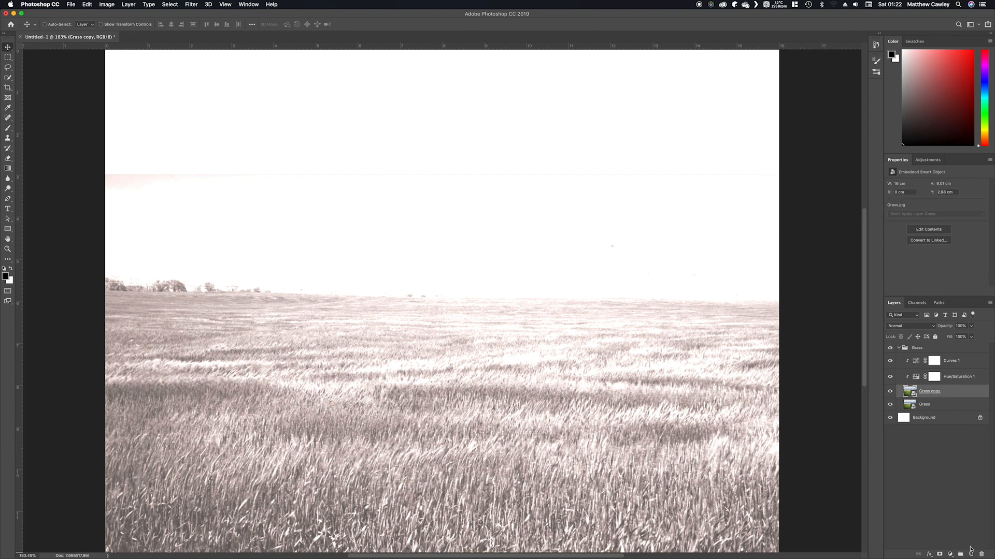
{"action": "left_click", "coordinate": [940, 555]}
{"action": "left_click", "coordinate": [7, 128]}
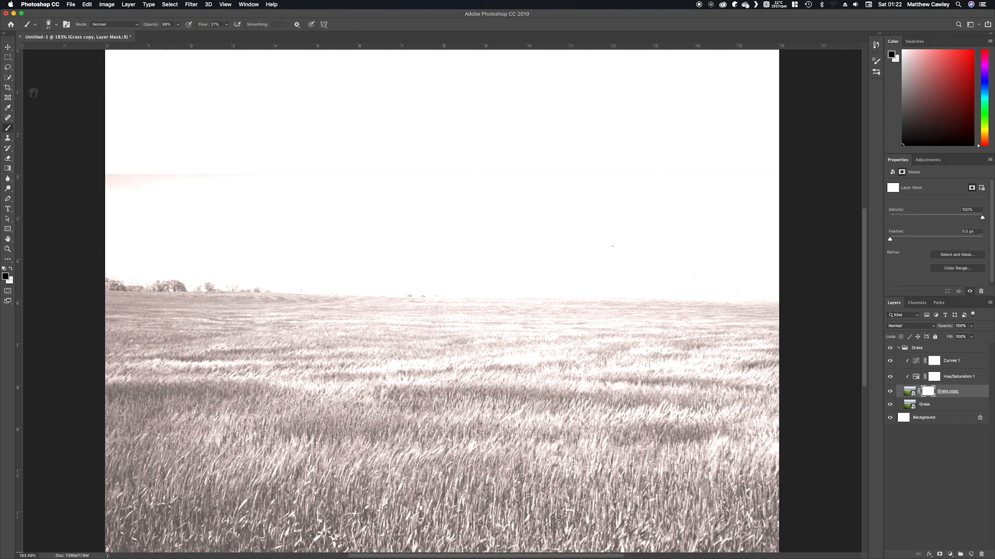
{"action": "left_click", "coordinate": [57, 27]}
{"action": "scroll", "coordinate": [215, 249], "scroll_direction": "down", "scroll_amount": 3}
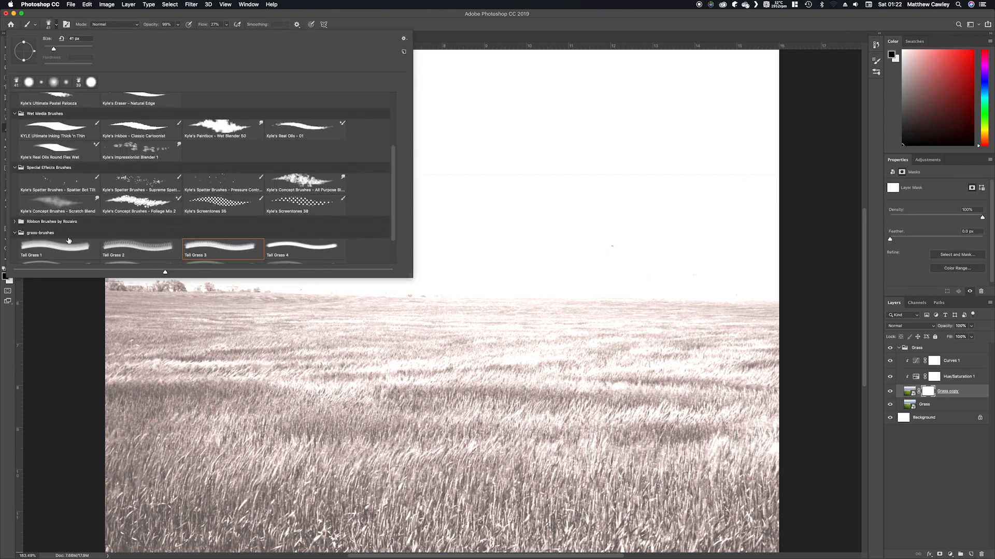
{"action": "double_click", "coordinate": [210, 250]}
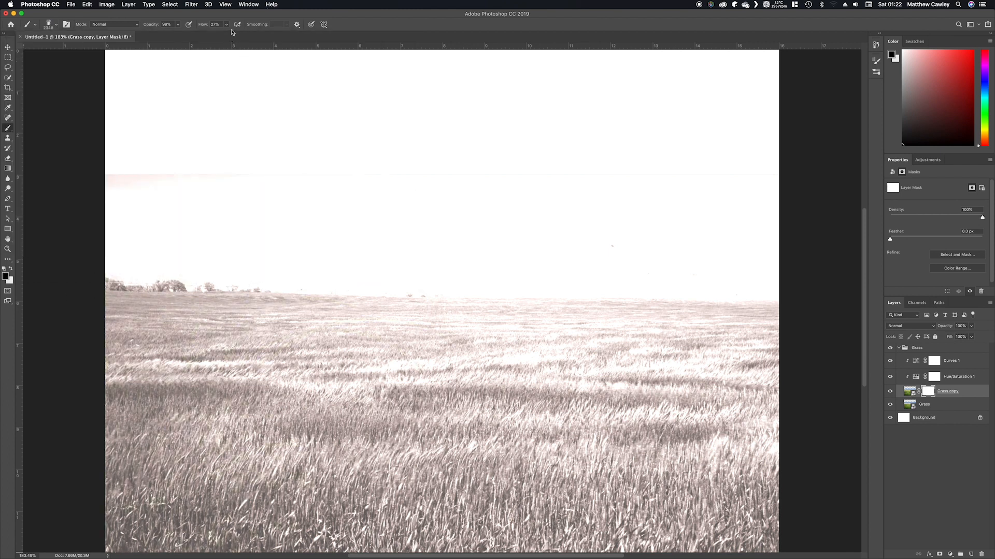
Paint black on the Grass copy mask at 100% flow to reveal the original green grass on the left and the blue sky.
{"action": "left_click_drag", "start_coordinate": [226, 25], "coordinate": [271, 32]}
{"action": "left_click_drag", "start_coordinate": [331, 336], "coordinate": [261, 338]}
{"action": "left_click_drag", "start_coordinate": [200, 357], "coordinate": [178, 357]}
{"action": "key", "text": "super+z"}
{"action": "mouse_move", "coordinate": [224, 218]}
{"action": "left_mouse_down"}
{"action": "mouse_move", "coordinate": [798, 217]}
{"action": "mouse_move", "coordinate": [359, 180]}
{"action": "mouse_move", "coordinate": [146, 327]}
{"action": "mouse_move", "coordinate": [156, 352]}
{"action": "left_mouse_up"}
{"action": "mouse_move", "coordinate": [156, 299]}
{"action": "left_mouse_down"}
{"action": "mouse_move", "coordinate": [145, 440]}
{"action": "mouse_move", "coordinate": [208, 415]}
{"action": "mouse_move", "coordinate": [249, 336]}
{"action": "mouse_move", "coordinate": [255, 245]}
{"action": "left_mouse_up"}
{"action": "mouse_move", "coordinate": [126, 193]}
{"action": "left_mouse_down"}
{"action": "mouse_move", "coordinate": [388, 133]}
{"action": "mouse_move", "coordinate": [143, 378]}
{"action": "mouse_move", "coordinate": [173, 497]}
{"action": "mouse_move", "coordinate": [310, 485]}
{"action": "mouse_move", "coordinate": [336, 337]}
{"action": "mouse_move", "coordinate": [290, 357]}
{"action": "left_mouse_up"}
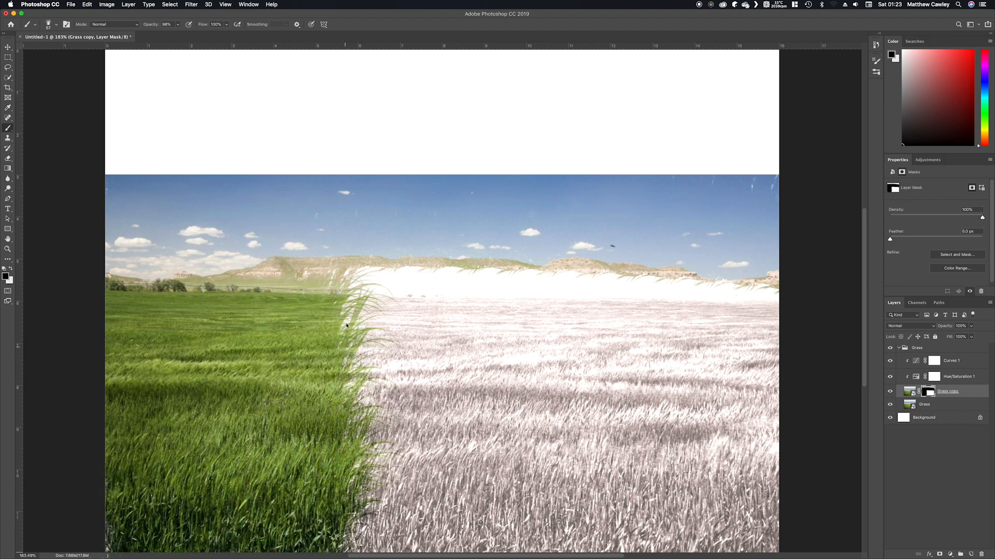
Add a vertical guide at the centre of the canvas.
{"action": "left_click", "coordinate": [225, 4]}
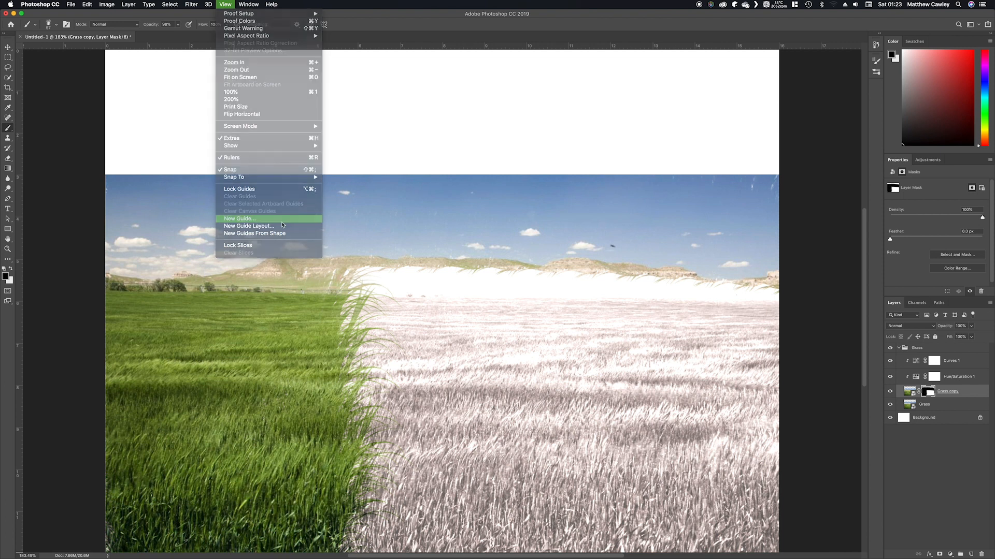
{"action": "left_click", "coordinate": [262, 218]}
{"action": "key", "text": "Return"}
Extend the green area toward the centre guide on the Grass copy mask and blend its edge into the snow with 4% flow.
{"action": "mouse_move", "coordinate": [348, 330]}
{"action": "left_mouse_down"}
{"action": "mouse_move", "coordinate": [358, 284]}
{"action": "mouse_move", "coordinate": [405, 338]}
{"action": "mouse_move", "coordinate": [428, 276]}
{"action": "mouse_move", "coordinate": [389, 339]}
{"action": "left_mouse_up"}
{"action": "mouse_move", "coordinate": [341, 288]}
{"action": "left_mouse_down"}
{"action": "mouse_move", "coordinate": [401, 345]}
{"action": "mouse_move", "coordinate": [384, 513]}
{"action": "mouse_move", "coordinate": [358, 533]}
{"action": "mouse_move", "coordinate": [436, 543]}
{"action": "left_mouse_up"}
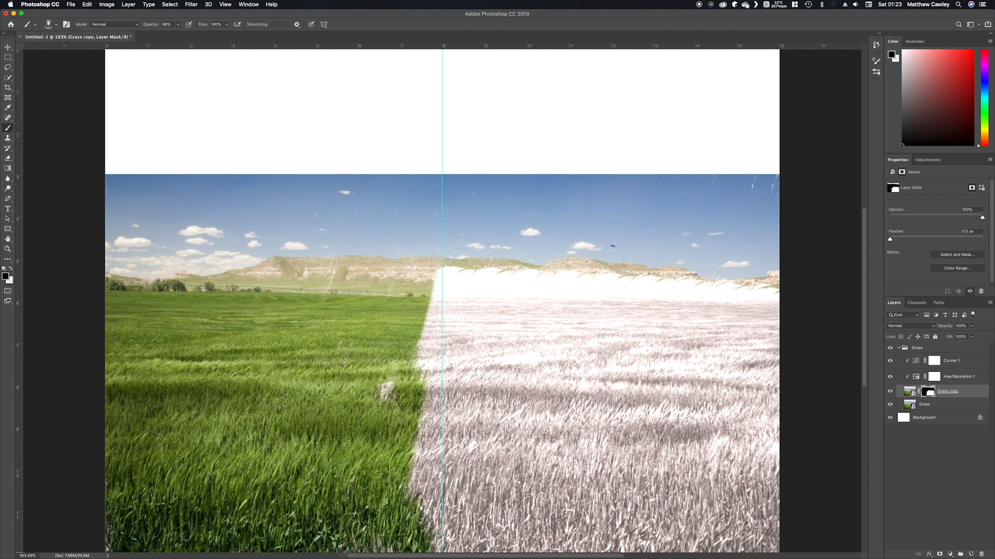
{"action": "left_click_drag", "start_coordinate": [383, 472], "coordinate": [399, 307]}
{"action": "left_click_drag", "start_coordinate": [384, 354], "coordinate": [368, 355], "text": "ctrl+alt"}
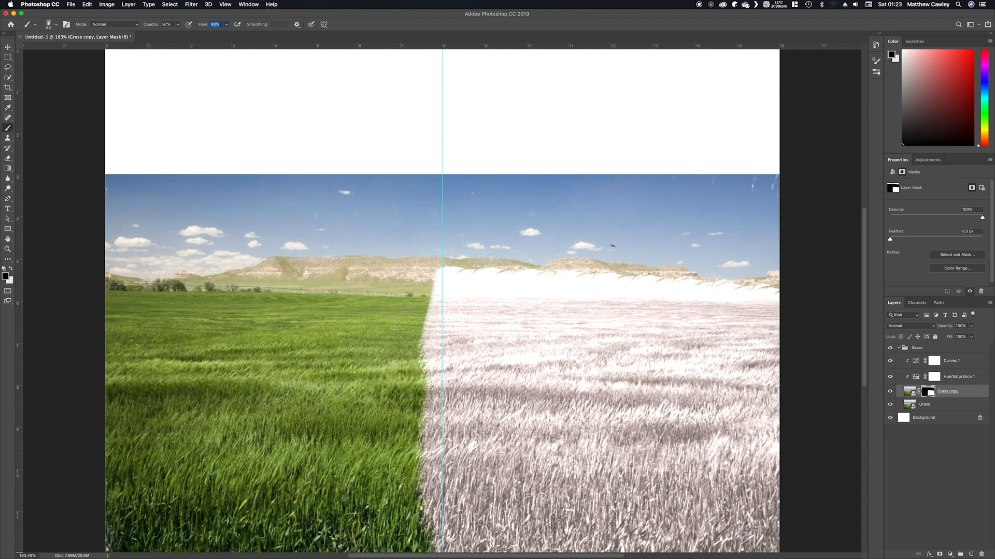
{"action": "mouse_move", "coordinate": [438, 277]}
{"action": "left_mouse_down"}
{"action": "mouse_move", "coordinate": [431, 464]}
{"action": "mouse_move", "coordinate": [439, 393]}
{"action": "mouse_move", "coordinate": [431, 314]}
{"action": "mouse_move", "coordinate": [446, 311]}
{"action": "mouse_move", "coordinate": [452, 460]}
{"action": "mouse_move", "coordinate": [418, 474]}
{"action": "left_mouse_up"}
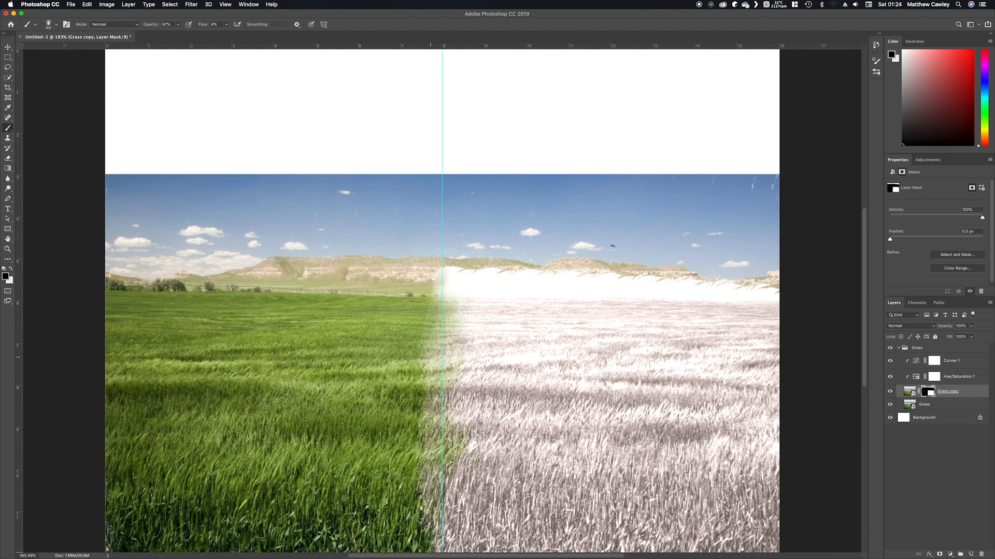
Choose the Tall Grass 2 brush at a size of 89 px.
{"action": "left_click", "coordinate": [49, 24]}
{"action": "left_click", "coordinate": [305, 247]}
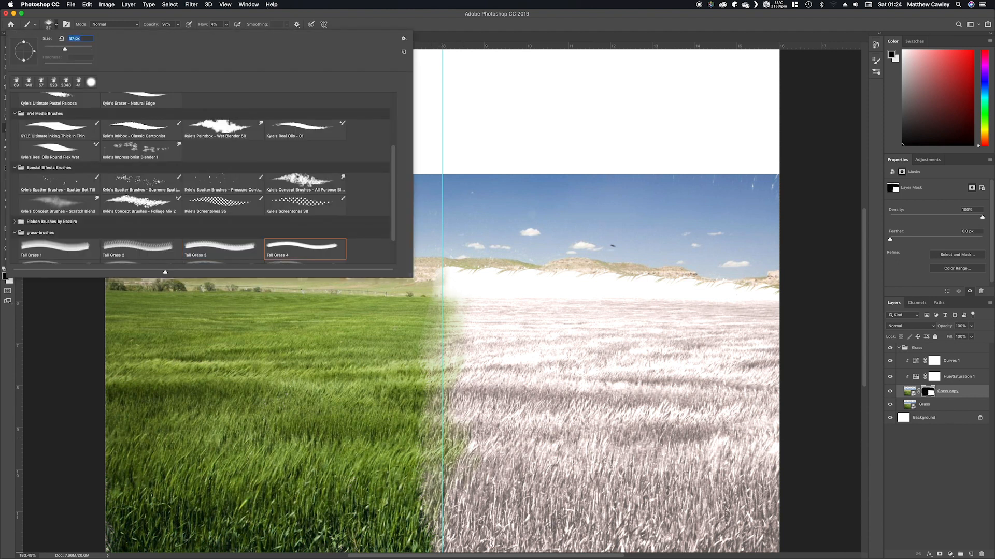
{"action": "type", "text": "89"}
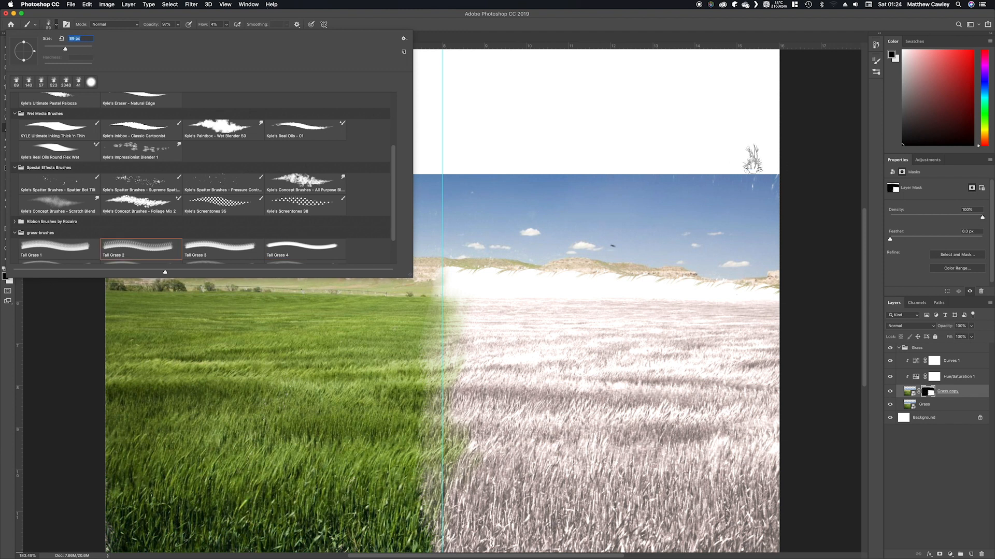
{"action": "key", "text": "Return"}
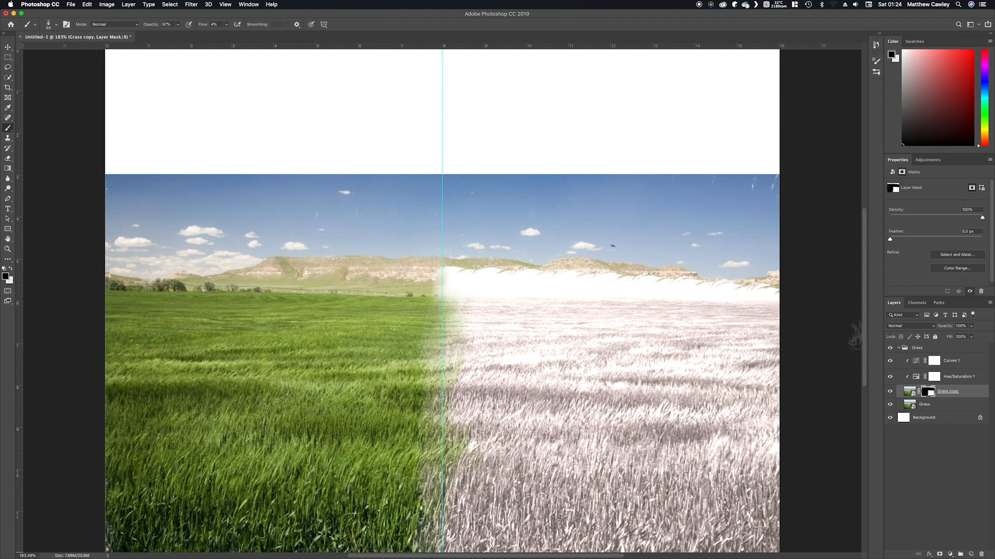
Add a layer mask to the Grass group.
{"action": "left_click", "coordinate": [917, 348]}
{"action": "left_click", "coordinate": [939, 554]}
Select the entire grass field up to the horizon on the Grass layer with the Quick Selection tool.
{"action": "key", "text": "w"}
{"action": "key", "text": "super+a"}
{"action": "left_click", "coordinate": [947, 395]}
{"action": "left_click", "coordinate": [933, 408]}
{"action": "key", "text": "super+d"}
{"action": "mouse_move", "coordinate": [720, 344]}
{"action": "left_mouse_down"}
{"action": "mouse_move", "coordinate": [391, 342]}
{"action": "mouse_move", "coordinate": [150, 394]}
{"action": "mouse_move", "coordinate": [249, 466]}
{"action": "left_mouse_up"}
{"action": "left_click_drag", "start_coordinate": [107, 285], "coordinate": [112, 285]}
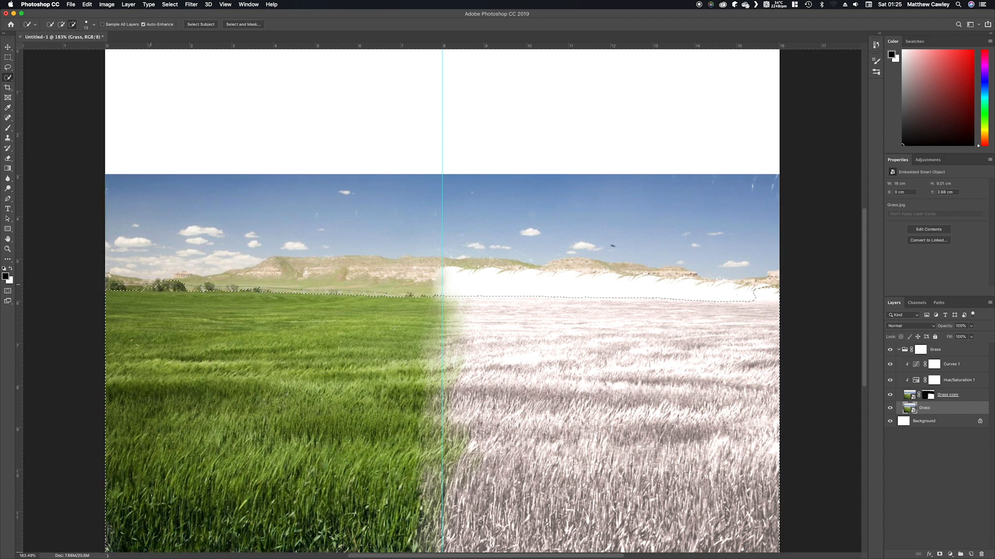
{"action": "left_click", "coordinate": [761, 296]}
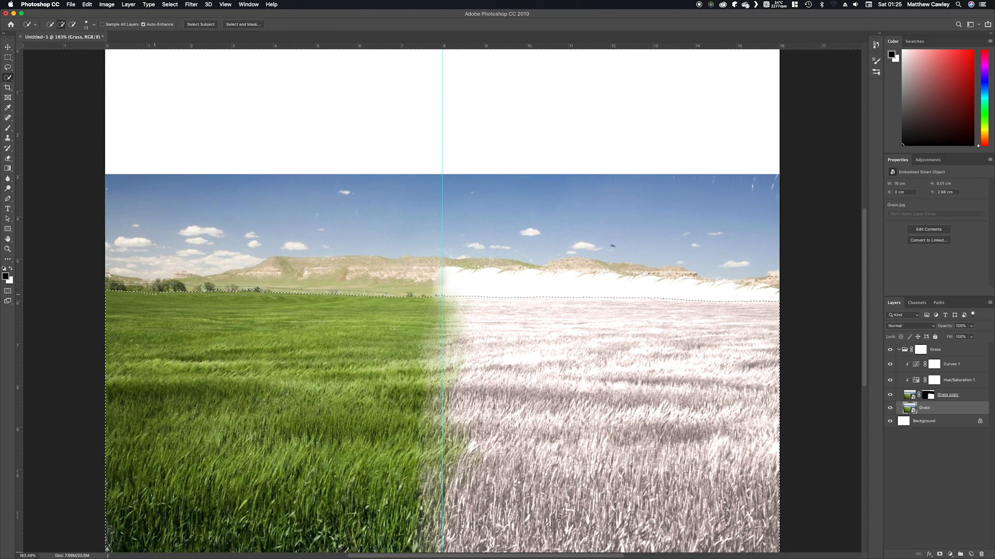
Invert the selection, fill it with black on the Grass group's mask to hide the sky and hills, and deselect.
{"action": "left_click", "coordinate": [919, 350]}
{"action": "key", "text": "super+shift+i"}
{"action": "key", "text": "g"}
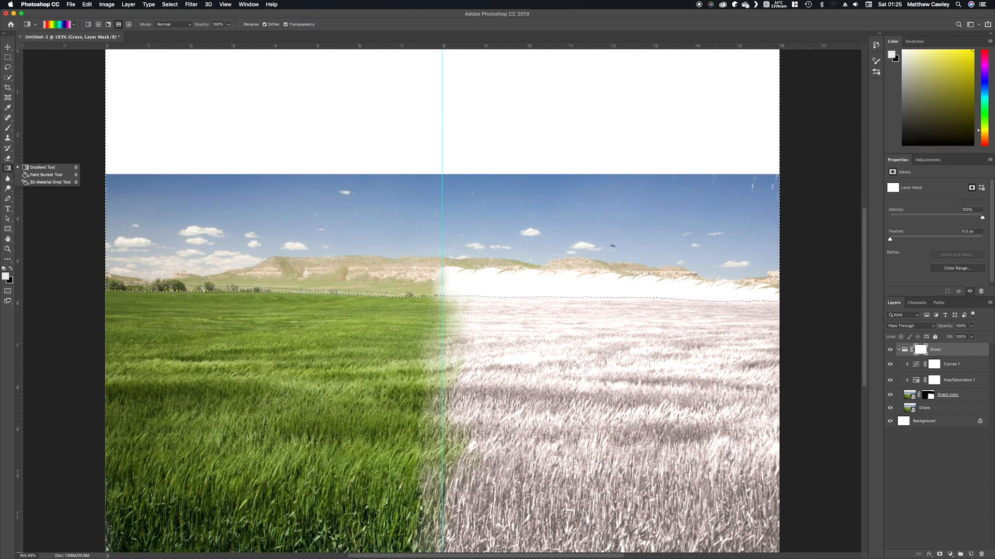
{"action": "left_click", "coordinate": [176, 132]}
{"action": "key", "text": "super+d"}
Paint out the leftover bushes along the horizon on the Grass group's mask with a small brush at 49% flow.
{"action": "key", "text": "b"}
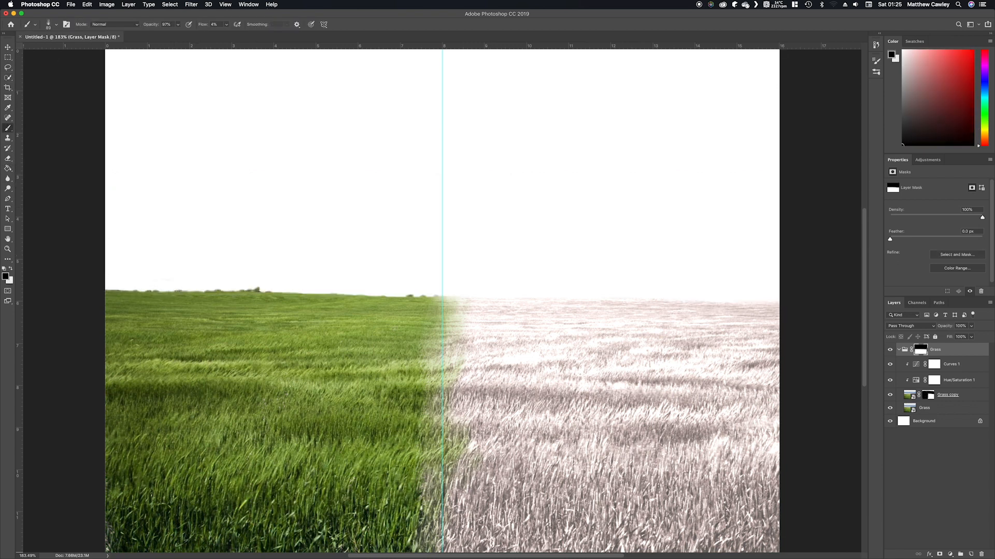
{"action": "left_click", "coordinate": [56, 24]}
{"action": "scroll", "coordinate": [77, 135], "scroll_direction": "up", "scroll_amount": 10}
{"action": "double_click", "coordinate": [60, 113]}
{"action": "left_click_drag", "start_coordinate": [347, 202], "coordinate": [336, 202]}
Rename the Grass copy layer Grass Snow, the Hue/Saturation adjustment Snow Colour and the Curves adjustment Snow Lightness.
{"action": "double_click", "coordinate": [943, 396]}
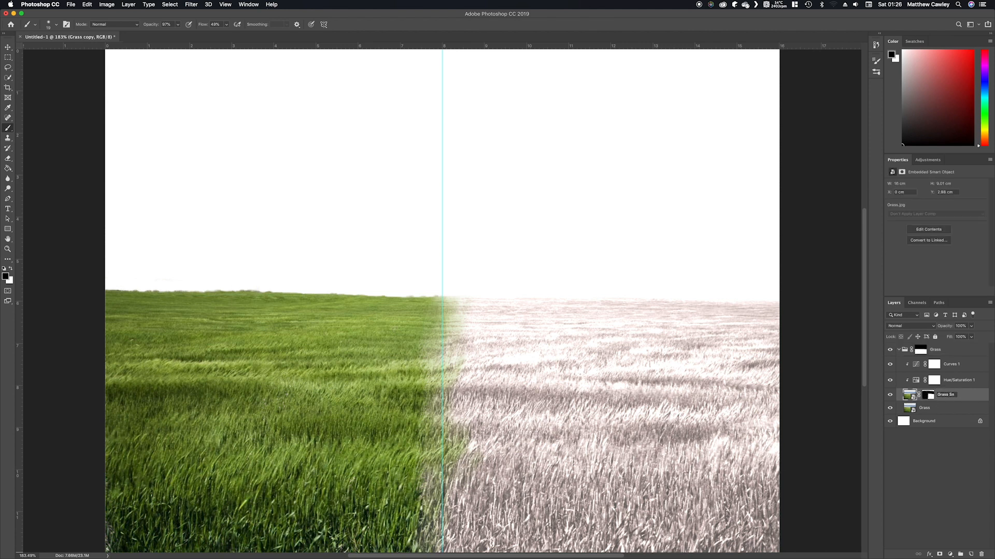
{"action": "double_click", "coordinate": [953, 381]}
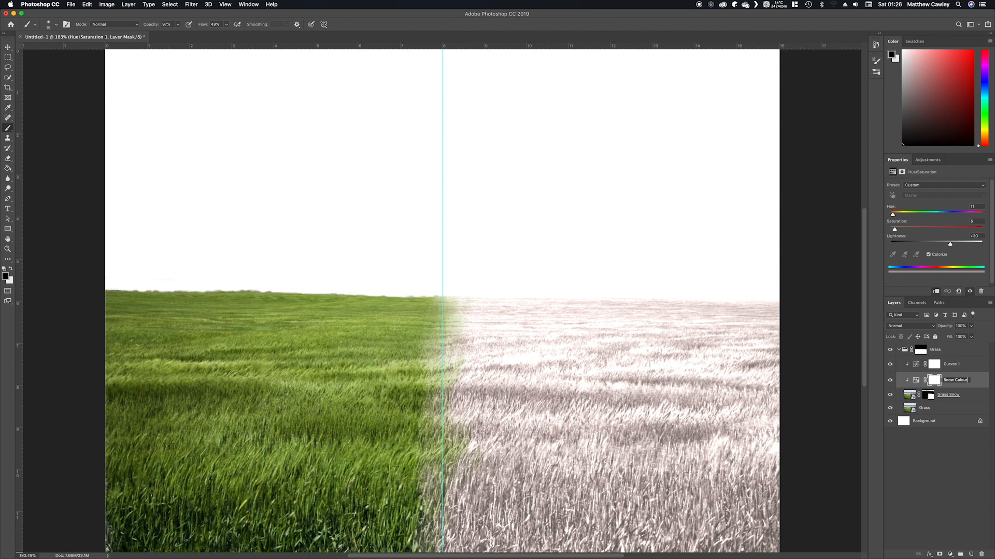
{"action": "double_click", "coordinate": [952, 364]}
{"action": "type", "text": "Snow Lightness"}
Collapse the Grass group and create a new group named Tree Line beneath it.
{"action": "left_click", "coordinate": [933, 352]}
{"action": "left_click", "coordinate": [899, 350]}
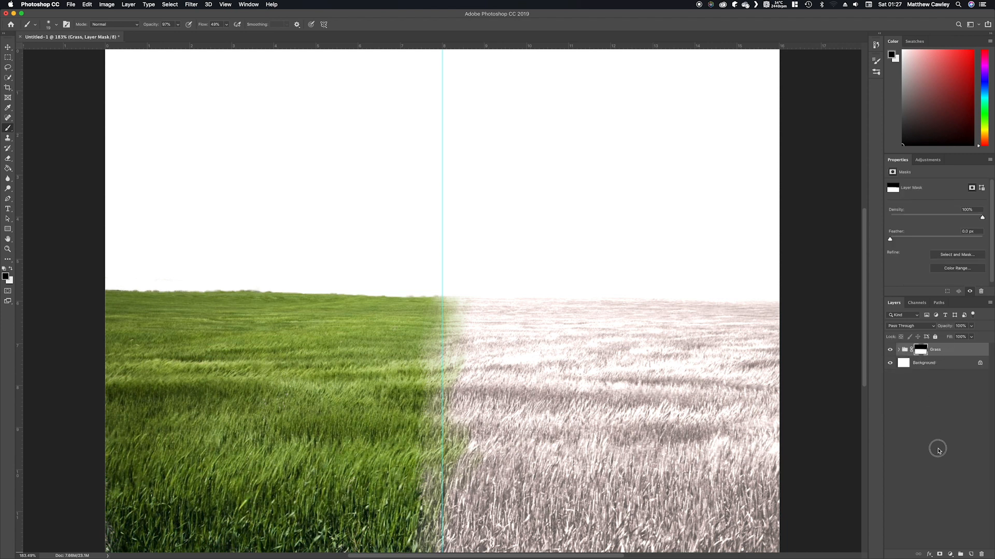
{"action": "key", "text": "super+g"}
{"action": "left_click_drag", "start_coordinate": [904, 344], "coordinate": [922, 364]}
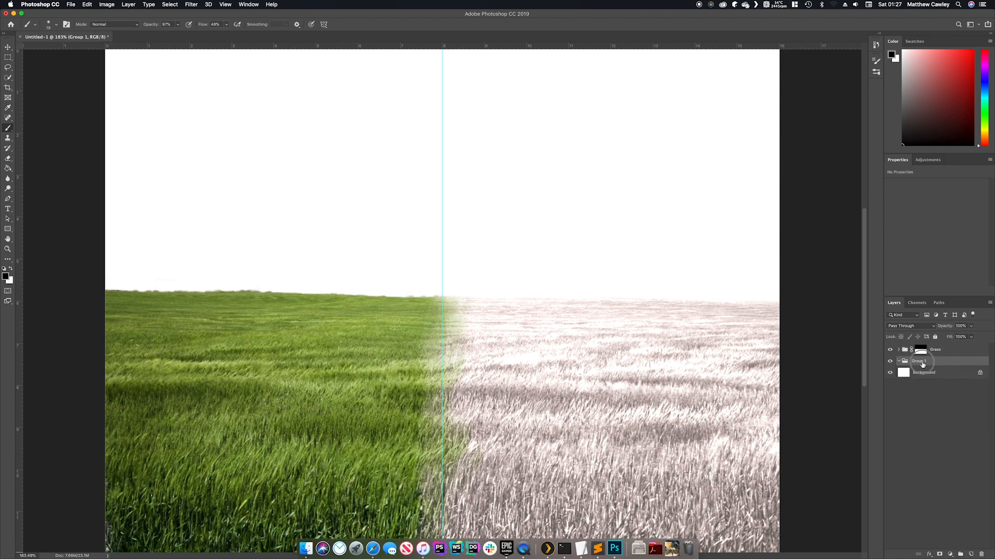
{"action": "double_click", "coordinate": [922, 362]}
{"action": "type", "text": "Tree"}
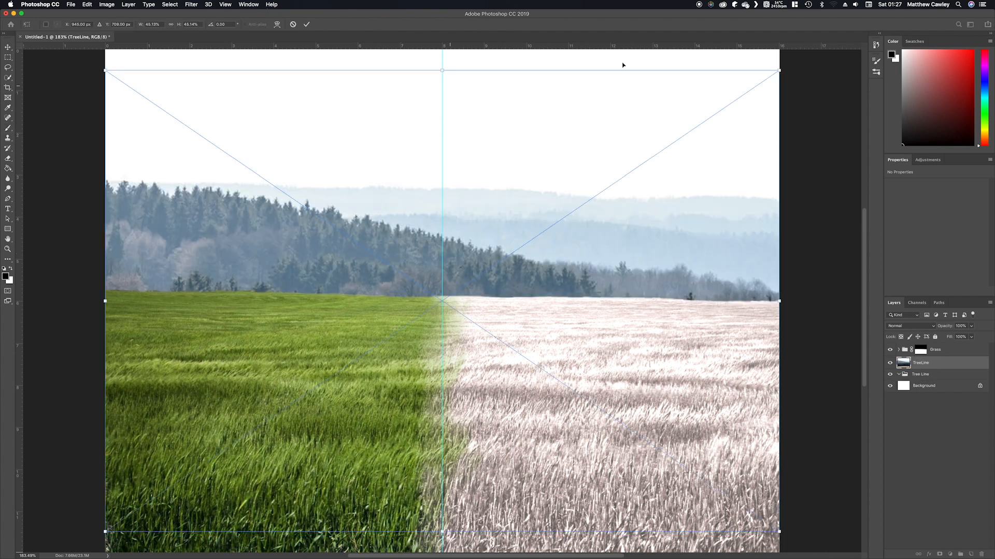
Scale the placed TreeLine image to about 21% and position it behind the field on the left half, its right edge at the guide.
{"action": "left_click_drag", "start_coordinate": [624, 65], "coordinate": [527, 213]}
{"action": "left_click_drag", "start_coordinate": [396, 271], "coordinate": [387, 62]}
{"action": "scroll", "coordinate": [497, 79], "scroll_direction": "up", "scroll_amount": 3}
{"action": "left_click_drag", "start_coordinate": [497, 107], "coordinate": [468, 128]}
{"action": "left_click_drag", "start_coordinate": [427, 266], "coordinate": [424, 259]}
{"action": "left_click_drag", "start_coordinate": [464, 116], "coordinate": [435, 153]}
{"action": "key", "text": "Return"}
{"action": "key", "text": "b"}
Duplicate the TreeLine layer, flip the copy horizontally and move it to the right half so it mirrors the original at the guide.
{"action": "mouse_move", "coordinate": [921, 362]}
{"action": "left_mouse_down"}
{"action": "mouse_move", "coordinate": [966, 443]}
{"action": "mouse_move", "coordinate": [970, 553]}
{"action": "left_mouse_up"}
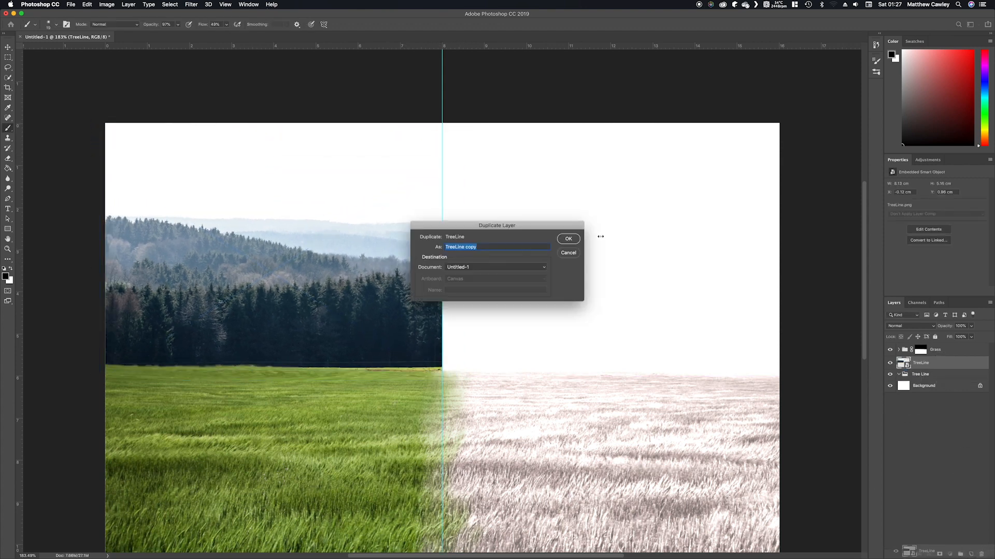
{"action": "left_click", "coordinate": [572, 236]}
{"action": "key", "text": "ctrl+t"}
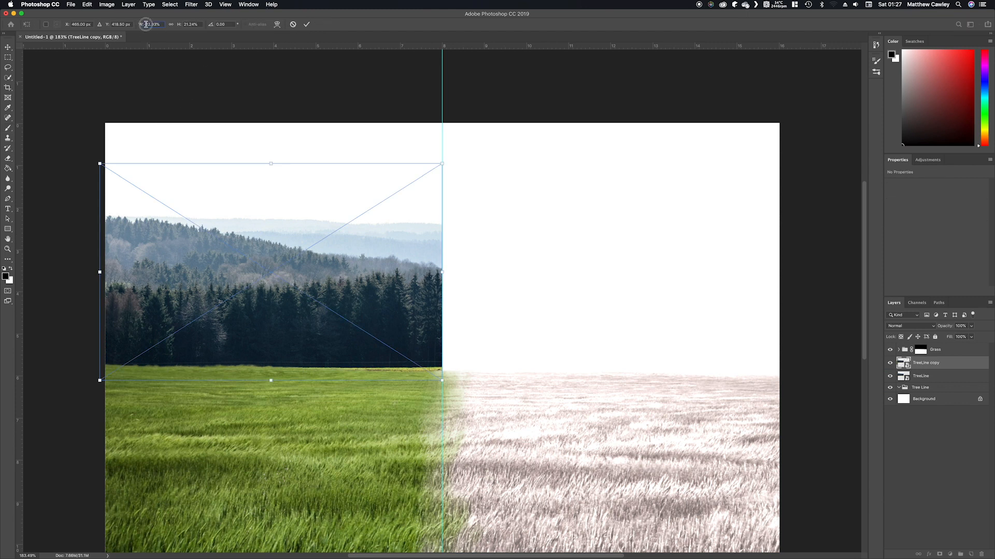
{"action": "type", "text": "-"}
{"action": "left_click", "coordinate": [7, 47]}
{"action": "left_click_drag", "start_coordinate": [193, 228], "coordinate": [536, 284]}
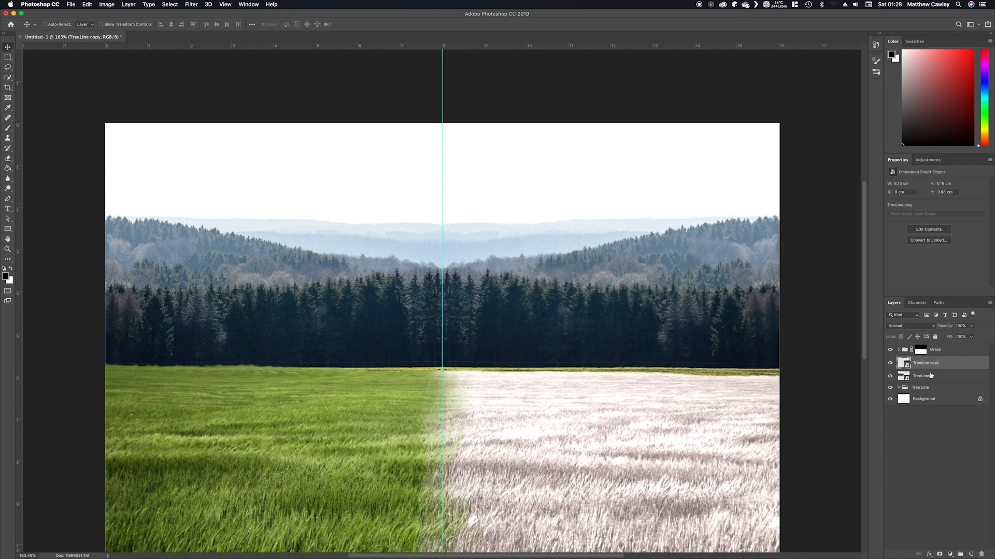
Move both tree layers into the Tree Line group and rename the mirrored copy Snow Trees.
{"action": "left_click", "coordinate": [919, 375], "text": "shift"}
{"action": "left_click_drag", "start_coordinate": [918, 375], "coordinate": [920, 387]}
{"action": "double_click", "coordinate": [927, 373]}
{"action": "type", "text": "Snow Trees"}
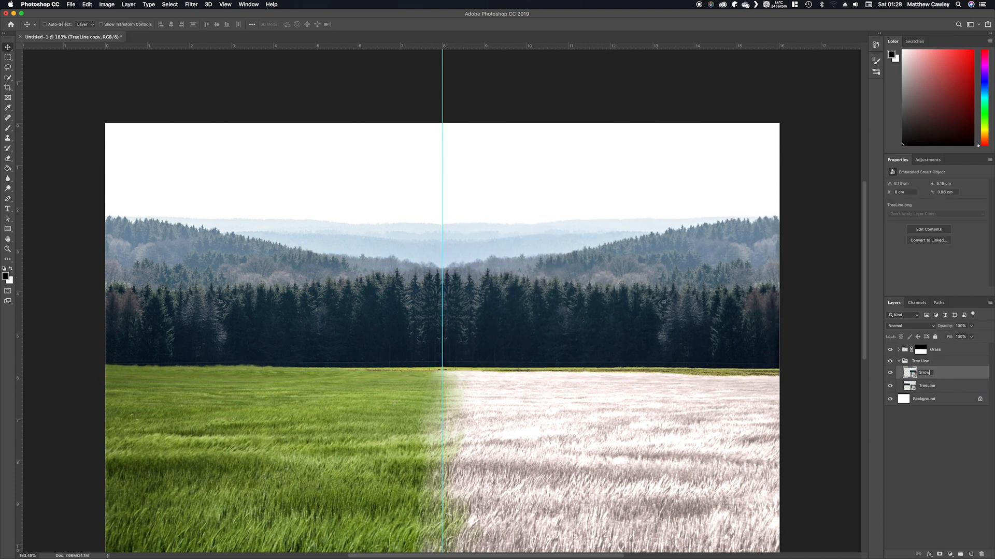
{"action": "key", "text": "Return"}
Copy the Snow Lightness and Snow Colour adjustments from the Grass group into the Tree Line group above Snow Trees.
{"action": "left_click", "coordinate": [898, 350]}
{"action": "left_click", "coordinate": [956, 366]}
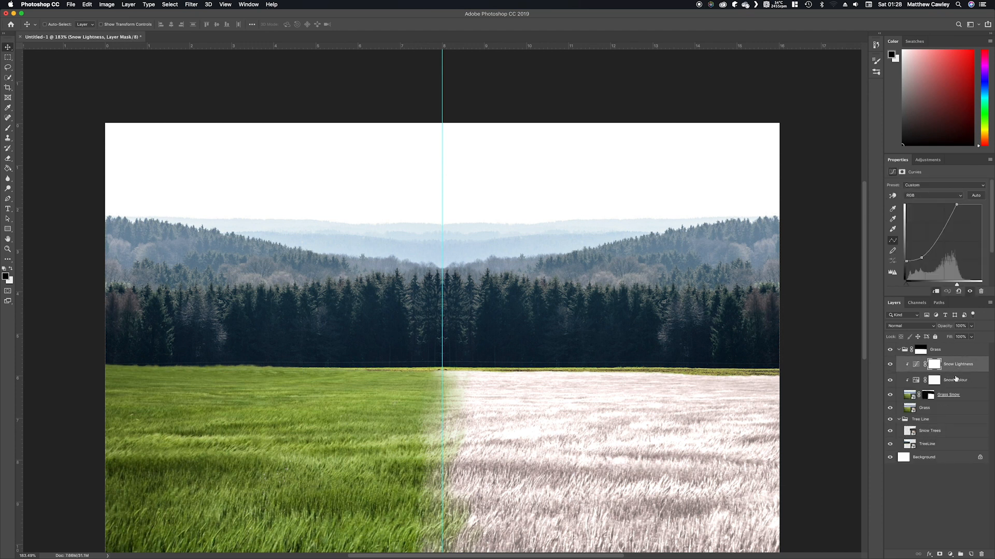
{"action": "left_click", "coordinate": [951, 380], "text": "shift"}
{"action": "left_click_drag", "start_coordinate": [952, 384], "coordinate": [927, 425]}
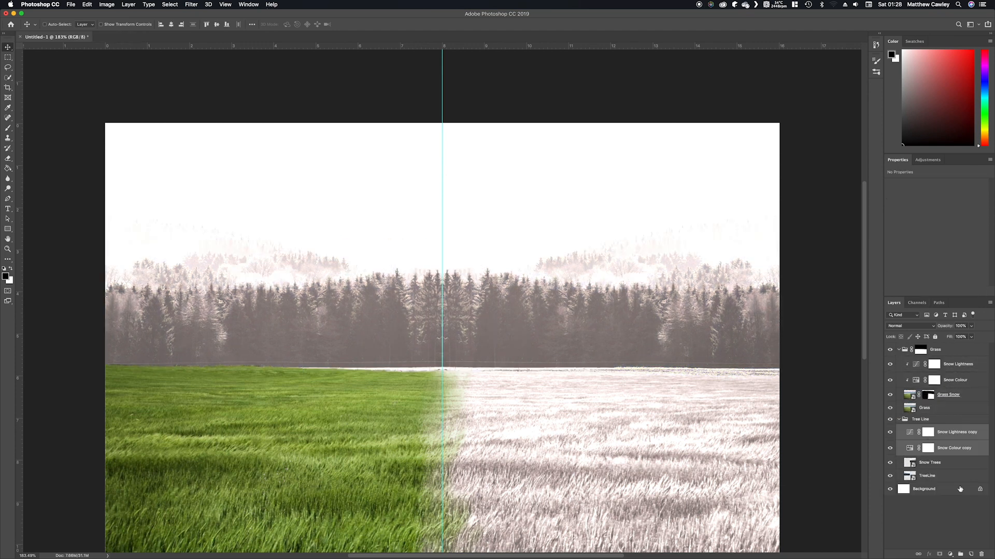
Clip the copied Snow Lightness and Snow Colour adjustments to the Snow Trees layer so they affect only the snowy half.
{"action": "left_click", "coordinate": [935, 291]}
{"action": "left_click", "coordinate": [956, 432]}
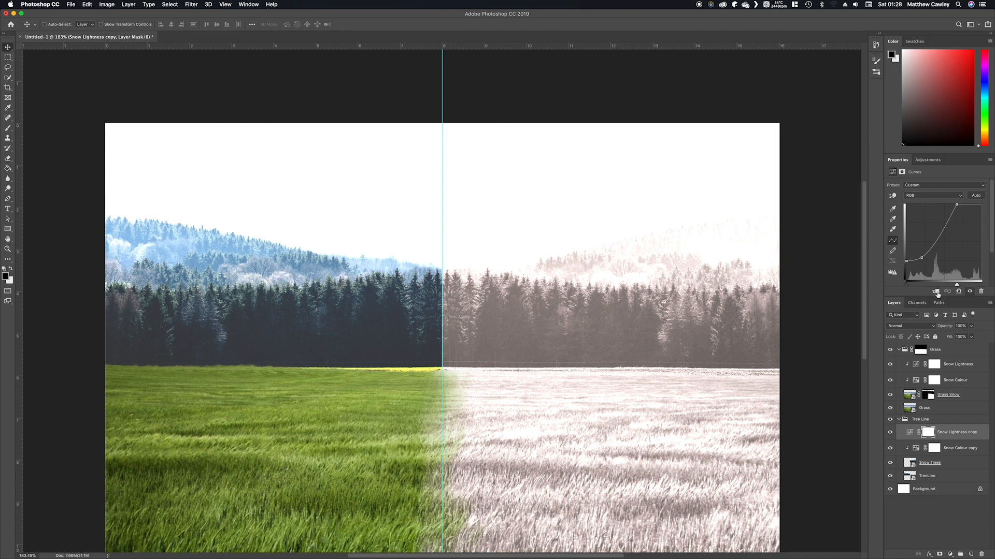
{"action": "left_click", "coordinate": [936, 291]}
Reshape the Snow Lightness copy curve by lowering its shadow point and moving its highlight point slightly right to darken the snowy trees.
{"action": "left_click_drag", "start_coordinate": [957, 207], "coordinate": [961, 207]}
{"action": "left_click_drag", "start_coordinate": [921, 259], "coordinate": [932, 267]}
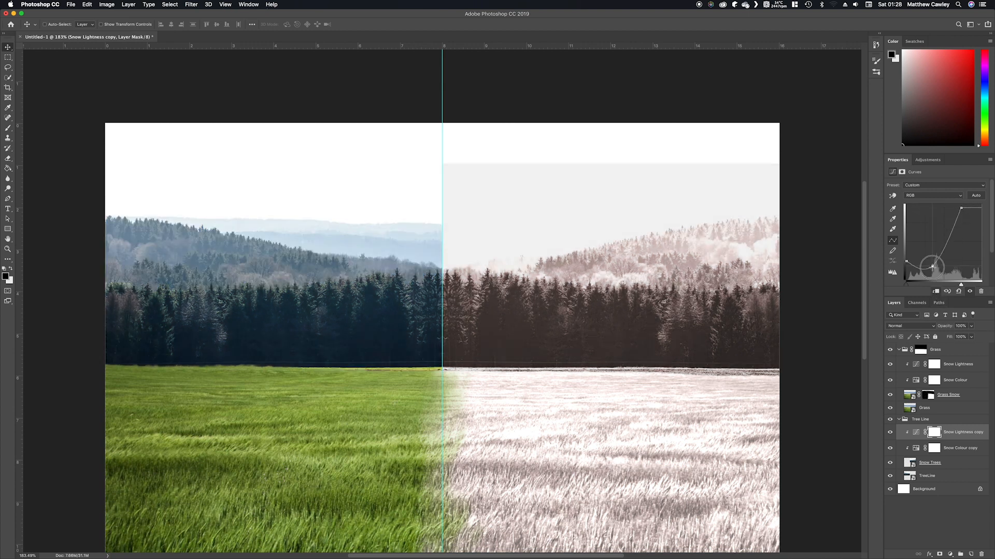
{"action": "left_click", "coordinate": [914, 449]}
{"action": "left_click_drag", "start_coordinate": [897, 216], "coordinate": [886, 220]}
Add a layer mask to Snow Trees and ready the Soft Round brush with 0% hardness.
{"action": "left_click", "coordinate": [943, 463]}
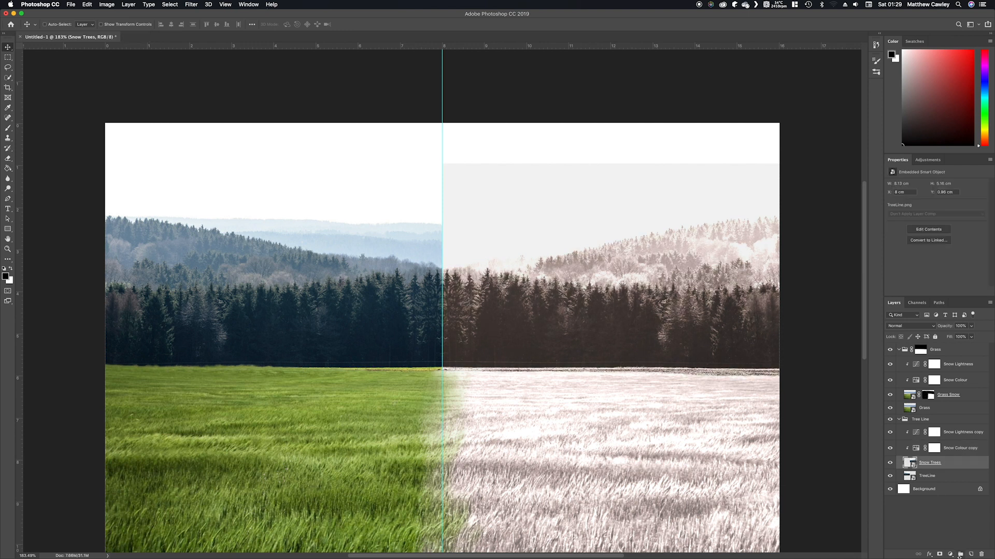
{"action": "left_click", "coordinate": [939, 554]}
{"action": "key", "text": "b"}
{"action": "left_click", "coordinate": [58, 24]}
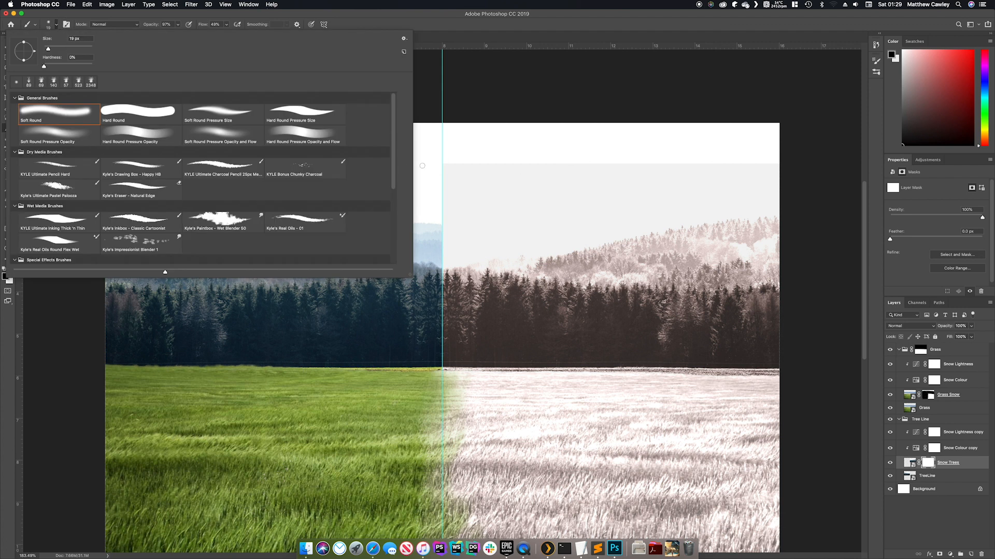
{"action": "left_click", "coordinate": [708, 311]}
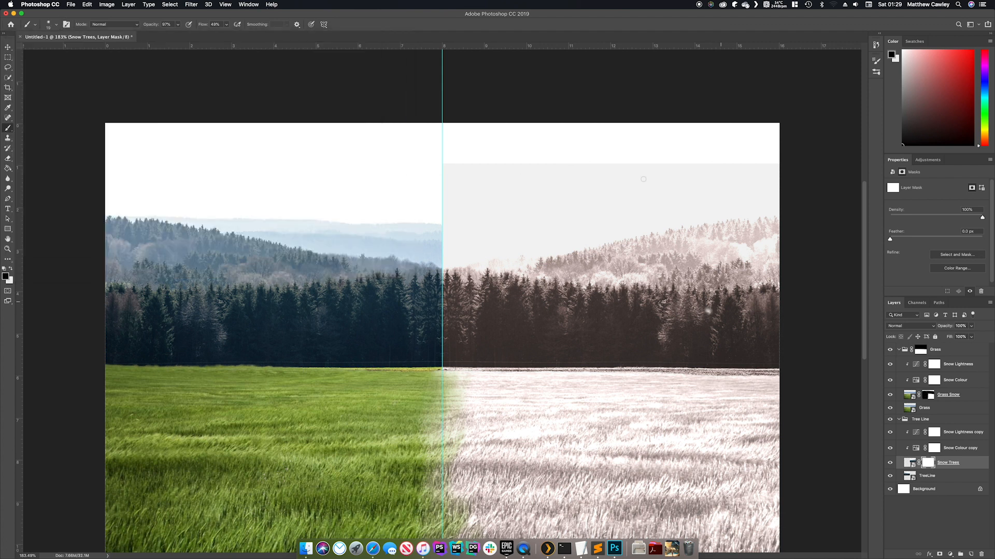
Enlarge the brush, set its flow to 100%, and start masking out the upper edge of the grey sky on Snow Trees.
{"action": "key", "text": "bracketright"}
{"action": "key", "text": "bracketright"}
{"action": "key", "text": "bracketright"}
{"action": "key", "text": "bracketright"}
{"action": "key", "text": "bracketright"}
{"action": "key", "text": "bracketright"}
{"action": "mouse_move", "coordinate": [676, 193]}
{"action": "left_mouse_down"}
{"action": "mouse_move", "coordinate": [746, 169]}
{"action": "mouse_move", "coordinate": [621, 171]}
{"action": "left_mouse_up"}
{"action": "left_click_drag", "start_coordinate": [199, 25], "coordinate": [243, 25]}
{"action": "mouse_move", "coordinate": [503, 156]}
{"action": "left_mouse_down"}
{"action": "mouse_move", "coordinate": [438, 183]}
{"action": "mouse_move", "coordinate": [746, 153]}
{"action": "left_mouse_up"}
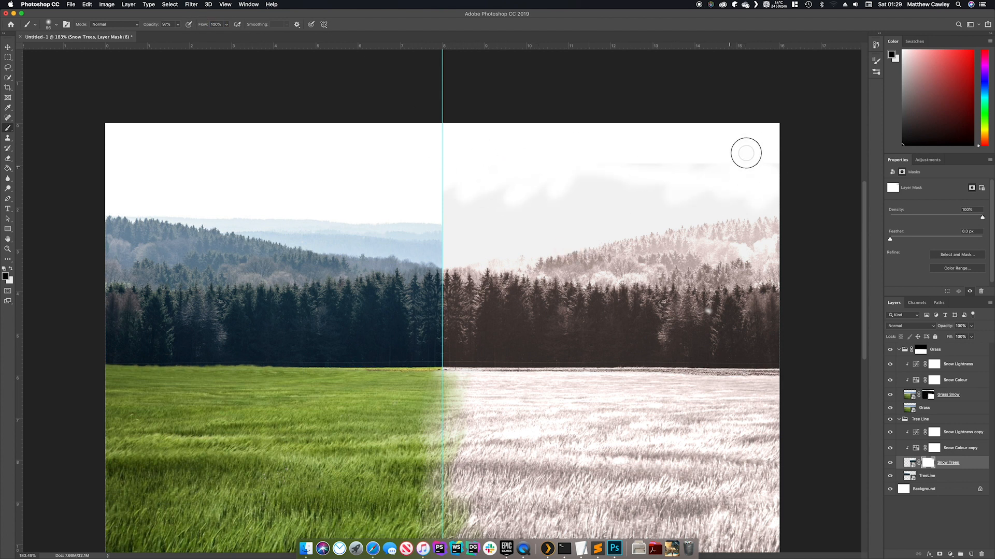
Paint out the remaining grey sky and distant hills above the snowy treetops on the Snow Trees mask using a larger brush.
{"action": "left_click_drag", "start_coordinate": [653, 213], "coordinate": [625, 219]}
{"action": "key", "text": "bracketright"}
{"action": "key", "text": "bracketright"}
{"action": "key", "text": "bracketright"}
{"action": "key", "text": "bracketright"}
{"action": "key", "text": "bracketright"}
{"action": "key", "text": "bracketright"}
{"action": "key", "text": "bracketright"}
{"action": "mouse_move", "coordinate": [455, 200]}
{"action": "left_mouse_down"}
{"action": "mouse_move", "coordinate": [595, 216]}
{"action": "mouse_move", "coordinate": [617, 241]}
{"action": "mouse_move", "coordinate": [582, 251]}
{"action": "mouse_move", "coordinate": [714, 259]}
{"action": "mouse_move", "coordinate": [511, 240]}
{"action": "left_mouse_up"}
Add a layer mask to TreeLine and paint out the sky and distant hills above the dark trees.
{"action": "left_click", "coordinate": [939, 476]}
{"action": "left_click", "coordinate": [939, 554]}
{"action": "mouse_move", "coordinate": [118, 240]}
{"action": "left_mouse_down"}
{"action": "mouse_move", "coordinate": [472, 227]}
{"action": "mouse_move", "coordinate": [184, 236]}
{"action": "mouse_move", "coordinate": [420, 220]}
{"action": "mouse_move", "coordinate": [397, 245]}
{"action": "mouse_move", "coordinate": [147, 230]}
{"action": "mouse_move", "coordinate": [128, 258]}
{"action": "mouse_move", "coordinate": [235, 243]}
{"action": "mouse_move", "coordinate": [308, 254]}
{"action": "mouse_move", "coordinate": [307, 265]}
{"action": "mouse_move", "coordinate": [242, 274]}
{"action": "mouse_move", "coordinate": [173, 276]}
{"action": "mouse_move", "coordinate": [147, 265]}
{"action": "left_mouse_up"}
{"action": "mouse_move", "coordinate": [147, 264]}
{"action": "left_mouse_down", "text": "ctrl+alt"}
{"action": "mouse_move", "coordinate": [222, 257]}
{"action": "mouse_move", "coordinate": [247, 271]}
{"action": "mouse_move", "coordinate": [513, 256]}
{"action": "left_mouse_up", "text": "ctrl+alt"}
Open the Snow Trees mask in Select and Mask, refine the snowy treetop edge, and subtract the whole sky with Quick Selection.
{"action": "left_click", "coordinate": [927, 463]}
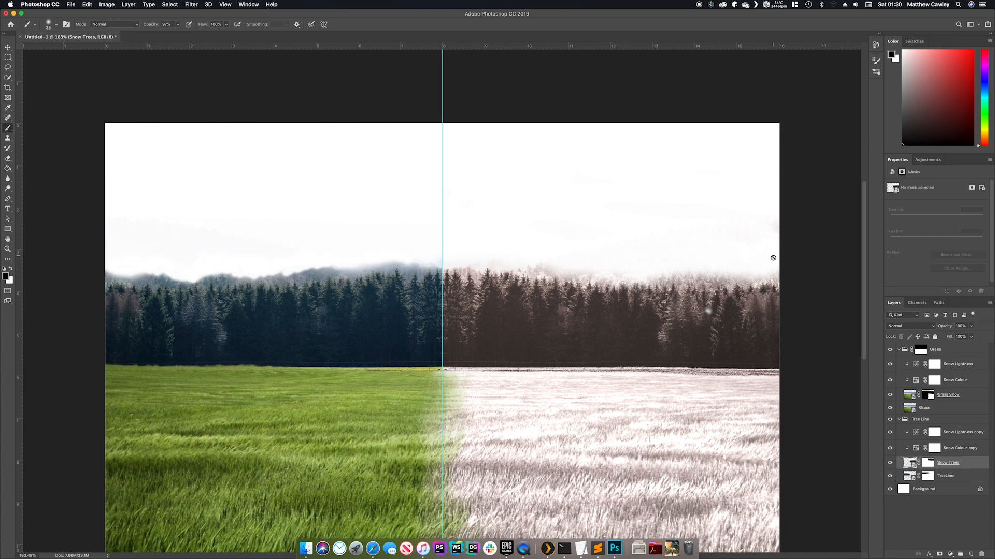
{"action": "key", "text": "super+alt+r"}
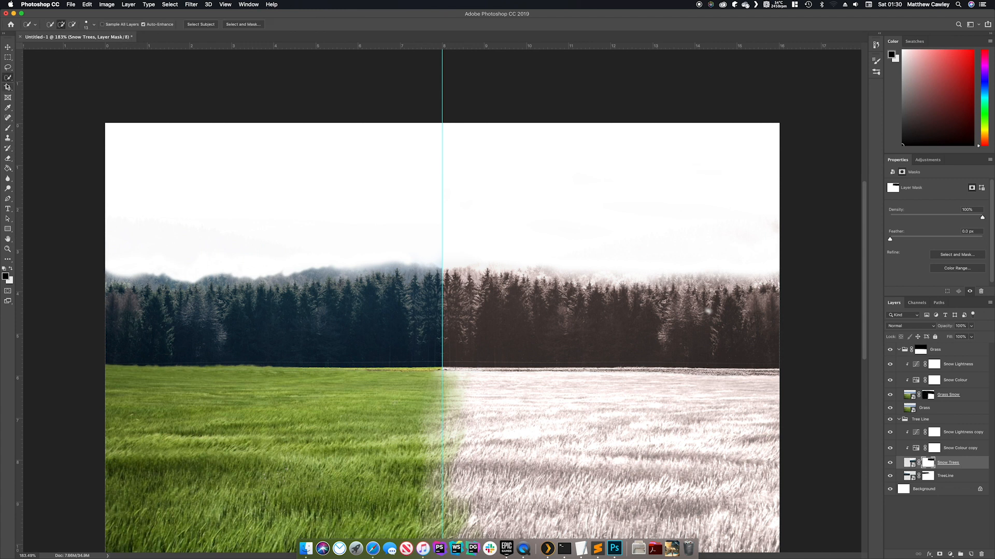
{"action": "left_click_drag", "start_coordinate": [460, 266], "coordinate": [745, 275]}
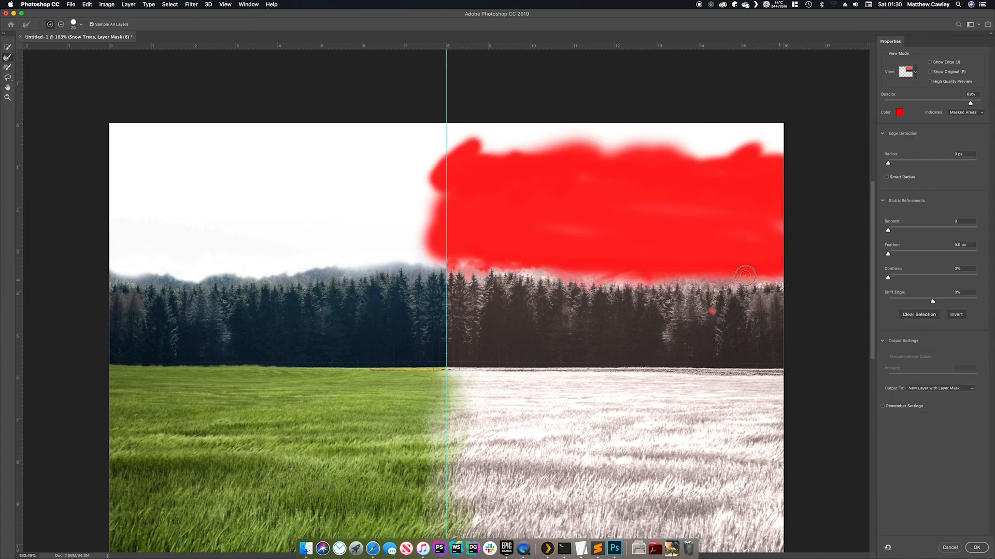
{"action": "key", "text": "w"}
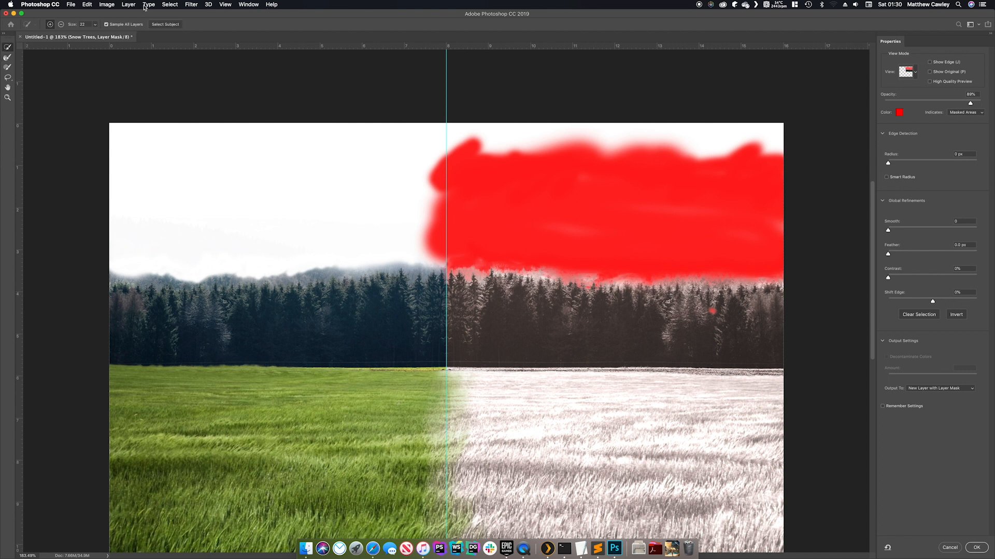
{"action": "left_click_drag", "start_coordinate": [717, 220], "coordinate": [449, 176]}
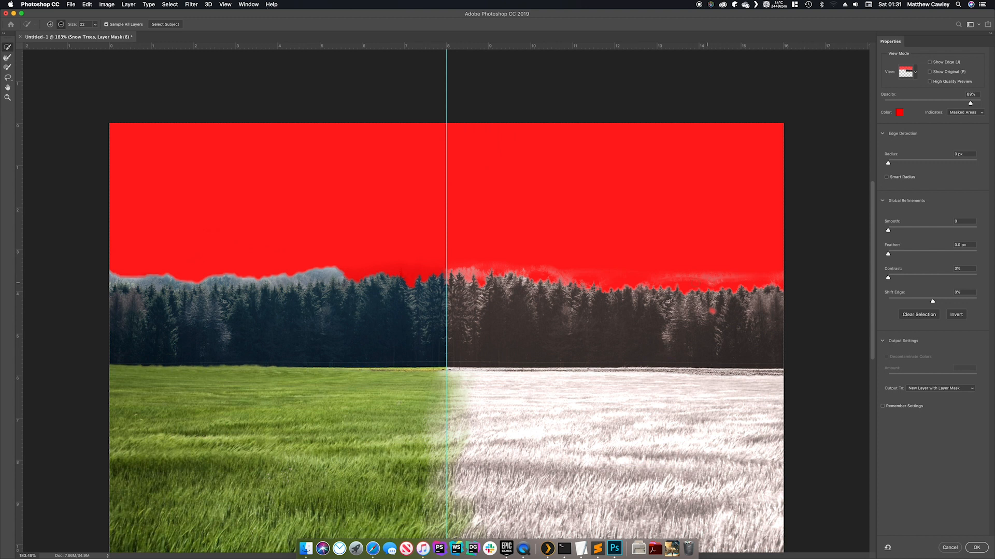
Refine the green-side treetops with Smart Radius on, Radius 4 px, Smooth 3, Contrast 23% and Shift Edge -24%.
{"action": "key", "text": "r"}
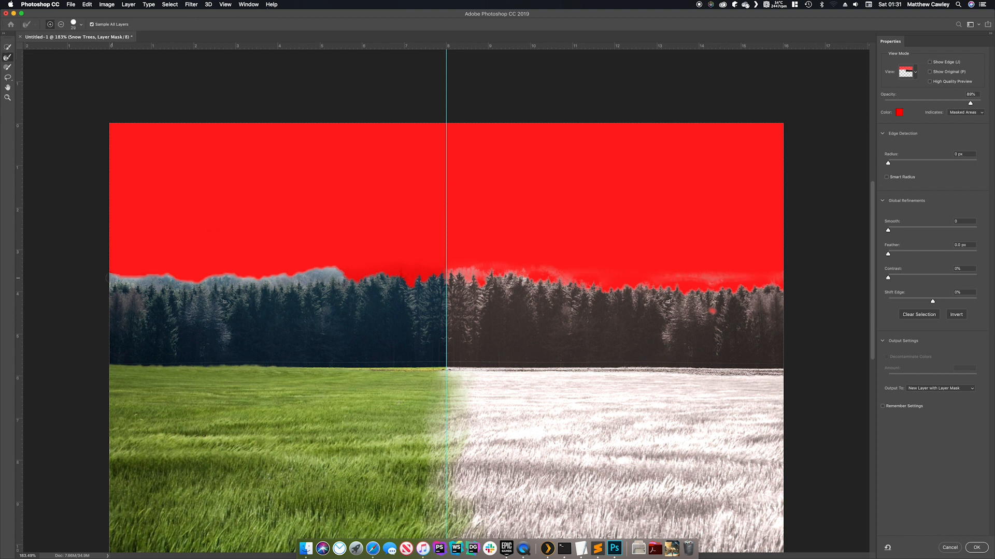
{"action": "mouse_move", "coordinate": [203, 282]}
{"action": "left_mouse_down"}
{"action": "mouse_move", "coordinate": [326, 263]}
{"action": "mouse_move", "coordinate": [365, 281]}
{"action": "mouse_move", "coordinate": [261, 288]}
{"action": "left_mouse_up"}
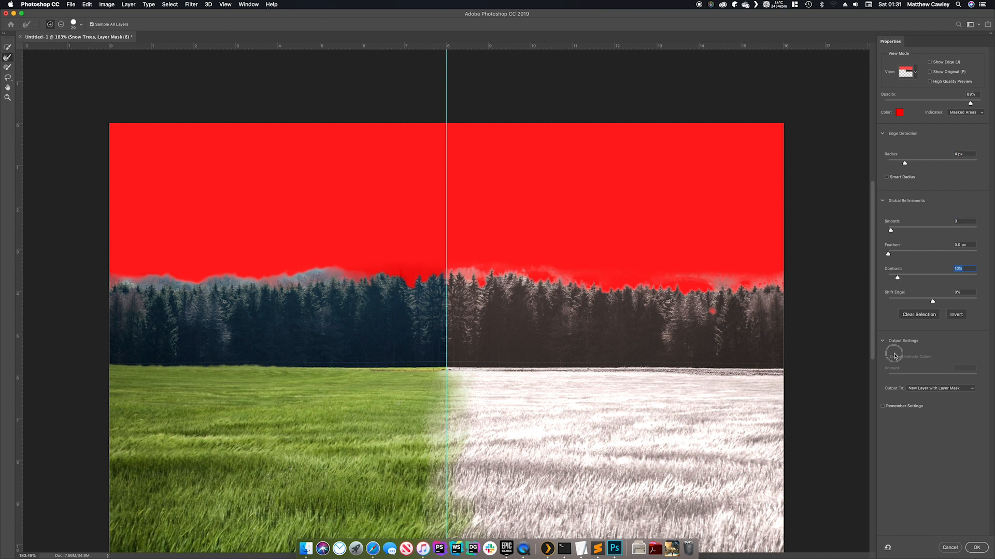
{"action": "left_click_drag", "start_coordinate": [902, 282], "coordinate": [922, 301]}
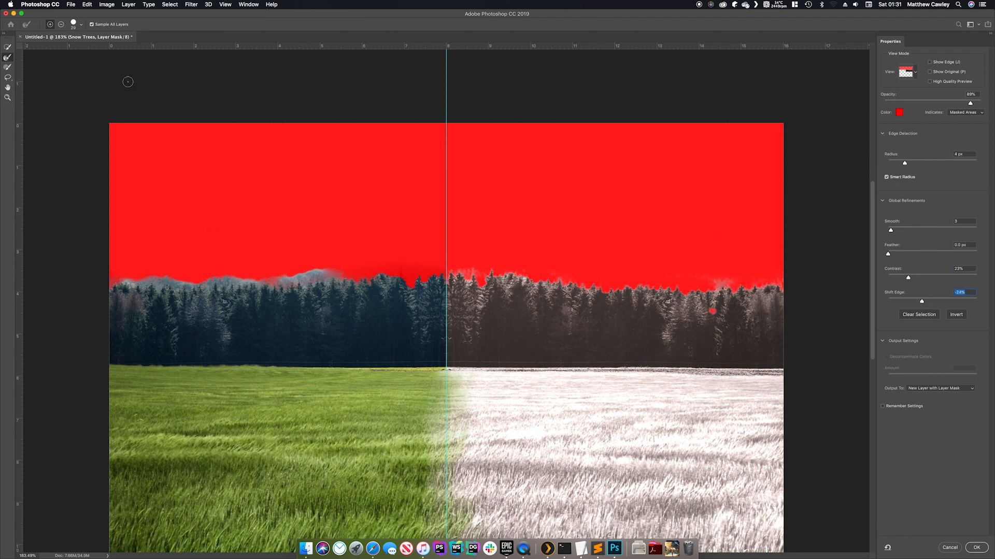
Brush away the hazy hill edges above the green-side trees and output the refinement as a new layer with a layer mask.
{"action": "mouse_move", "coordinate": [133, 282]}
{"action": "left_mouse_down"}
{"action": "mouse_move", "coordinate": [215, 270]}
{"action": "mouse_move", "coordinate": [237, 282]}
{"action": "mouse_move", "coordinate": [295, 279]}
{"action": "mouse_move", "coordinate": [336, 269]}
{"action": "left_mouse_up"}
{"action": "left_click_drag", "start_coordinate": [218, 280], "coordinate": [161, 281]}
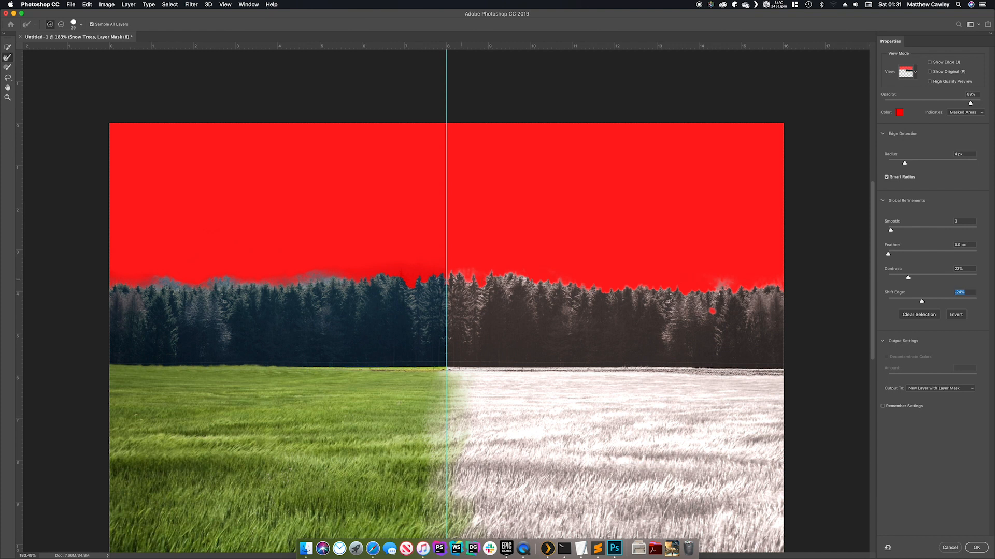
{"action": "key", "text": "alt"}
{"action": "left_click", "coordinate": [975, 549]}
Replace the Snow Trees mask with the refined mask from Snow Trees copy, and hide the copy while showing the original.
{"action": "left_click_drag", "start_coordinate": [930, 465], "coordinate": [928, 475]}
{"action": "left_click", "coordinate": [555, 175]}
{"action": "left_click", "coordinate": [890, 463]}
{"action": "left_click", "coordinate": [890, 476]}
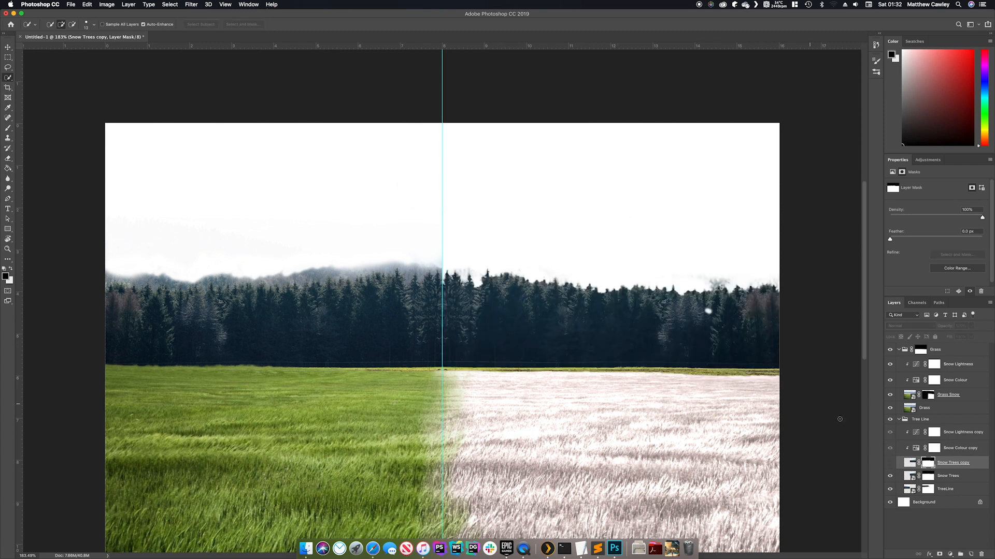
Replace the TreeLine mask with the refined mask as well and delete the Snow Trees copy layer.
{"action": "left_click", "coordinate": [930, 480]}
{"action": "left_click_drag", "start_coordinate": [931, 481], "coordinate": [929, 489]}
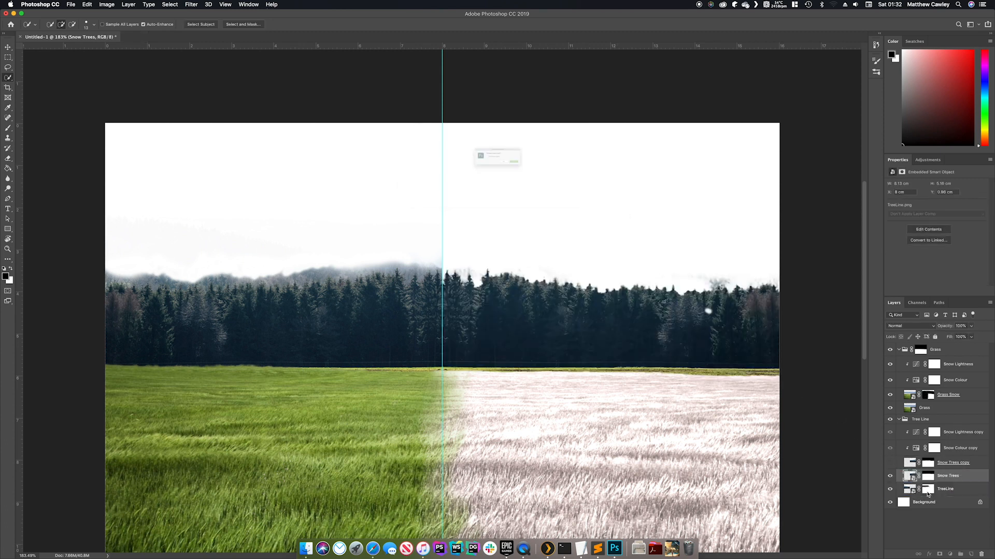
{"action": "left_click", "coordinate": [555, 175]}
{"action": "left_click", "coordinate": [954, 462]}
{"action": "key", "text": "Delete"}
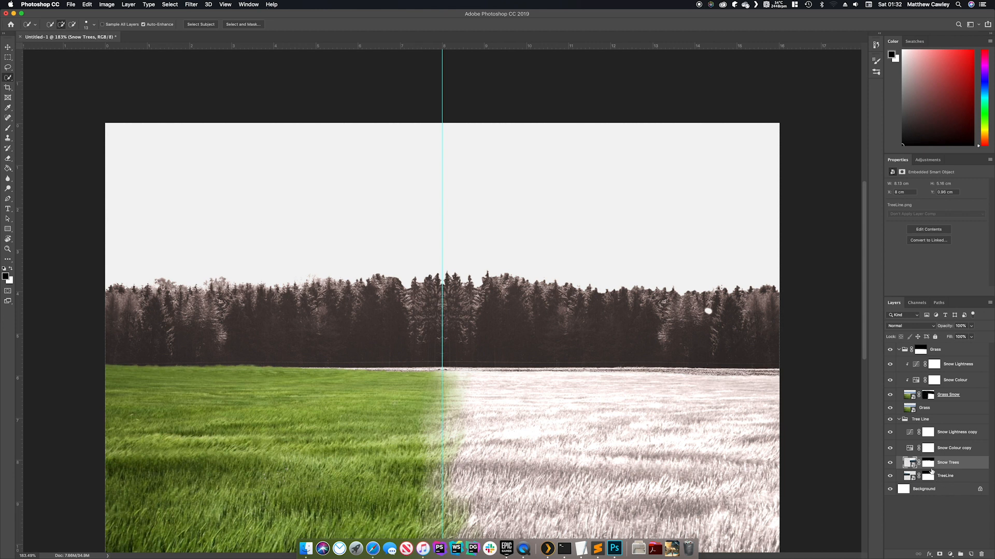
Clip the Snow Colour copy and Snow Lightness copy adjustments to the Snow Trees layer again.
{"action": "left_click", "coordinate": [920, 450]}
{"action": "key", "text": "alt+super+g"}
{"action": "left_click", "coordinate": [922, 434]}
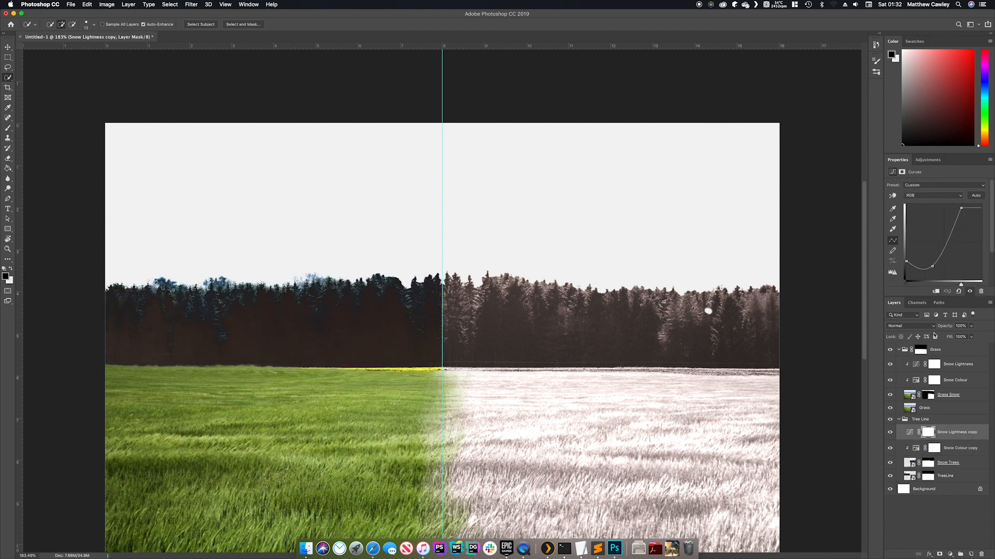
{"action": "key", "text": "alt+super+g"}
Ready the Brush tool on the Snow Trees mask with 100% opacity and 20% flow.
{"action": "left_click", "coordinate": [927, 462]}
{"action": "key", "text": "b"}
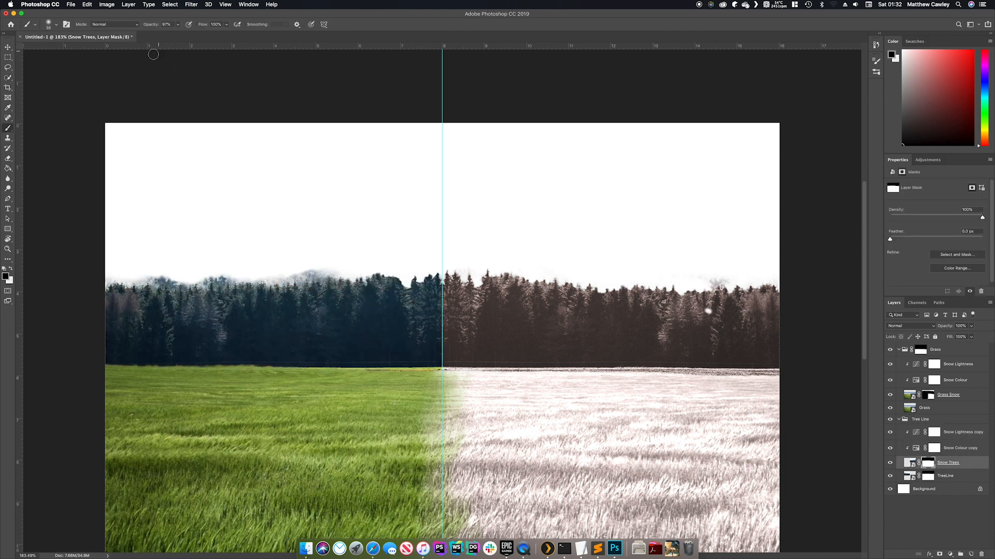
{"action": "left_click_drag", "start_coordinate": [203, 28], "coordinate": [157, 27]}
Stretch the Snow Trees image slightly left past the guide, to about 8.31 cm wide.
{"action": "left_click", "coordinate": [907, 464]}
{"action": "key", "text": "super+t"}
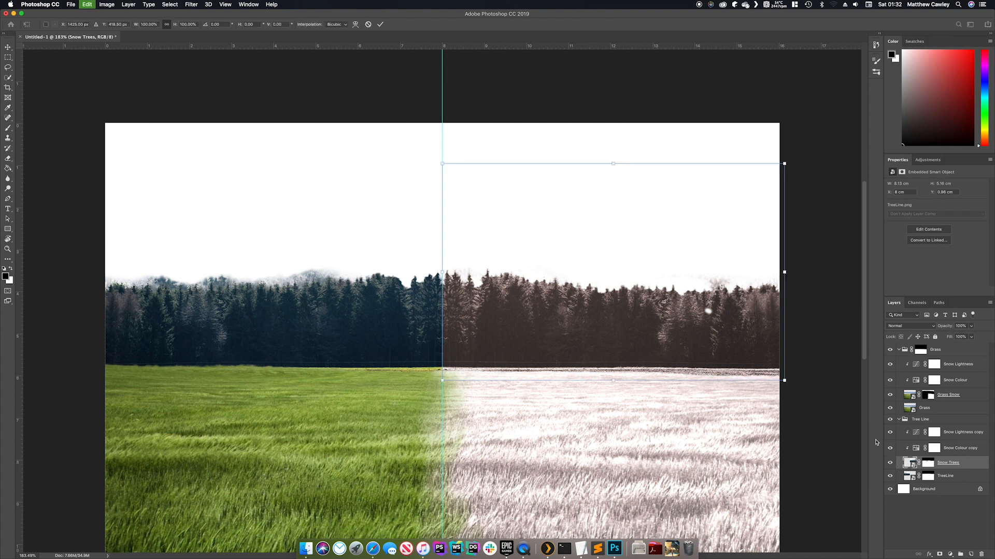
{"action": "left_click_drag", "start_coordinate": [442, 272], "coordinate": [434, 272]}
{"action": "key", "text": "Return"}
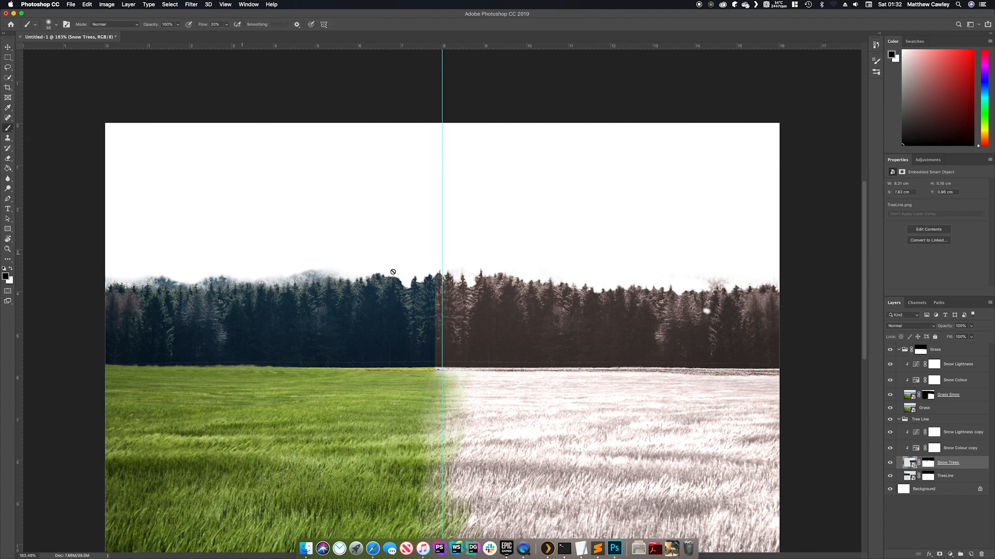
Blend the tree seam on the Snow Trees mask and paint out leftover haze above the treetops on both tree masks.
{"action": "key", "text": "super+backslash"}
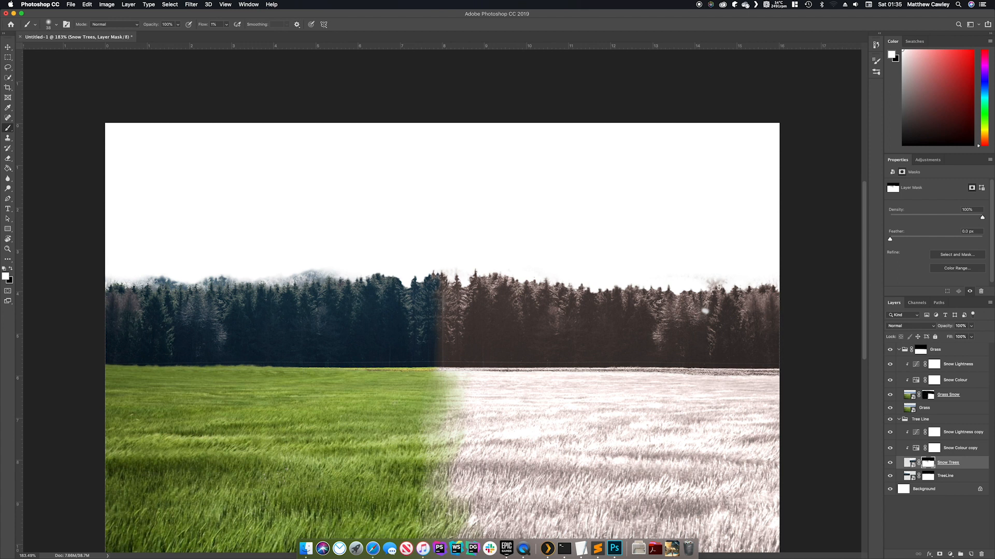
{"action": "key", "text": "x"}
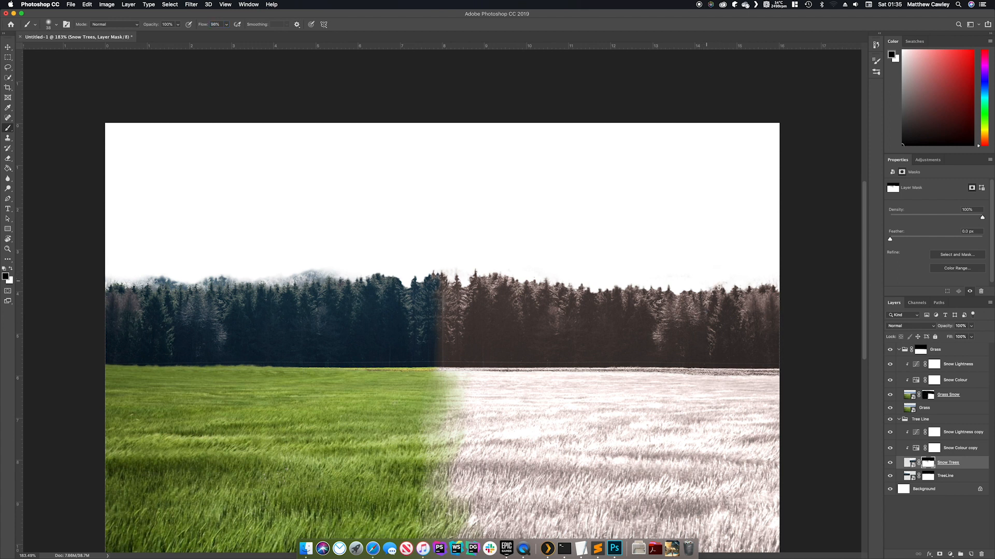
{"action": "key", "text": "alt+bracketleft"}
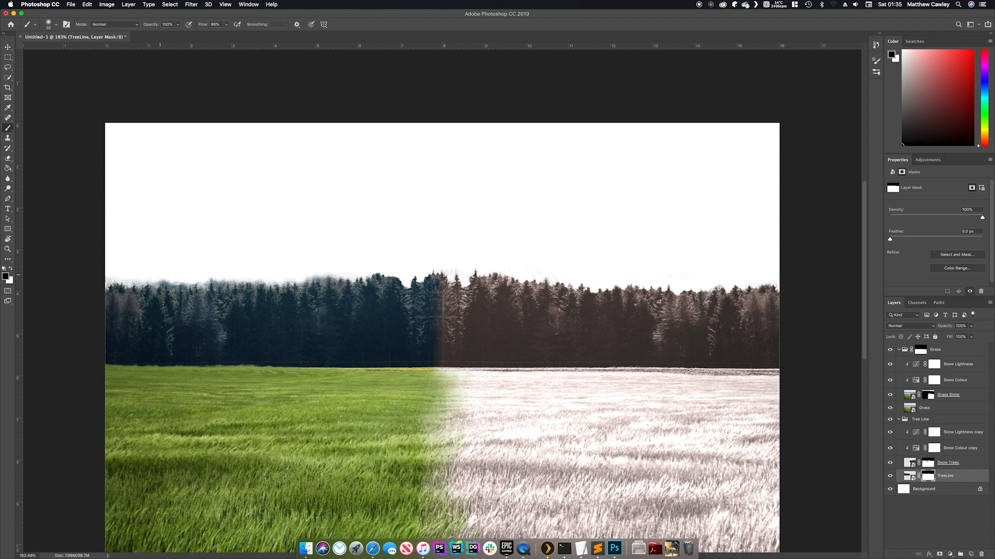
{"action": "key", "text": "alt+bracketright"}
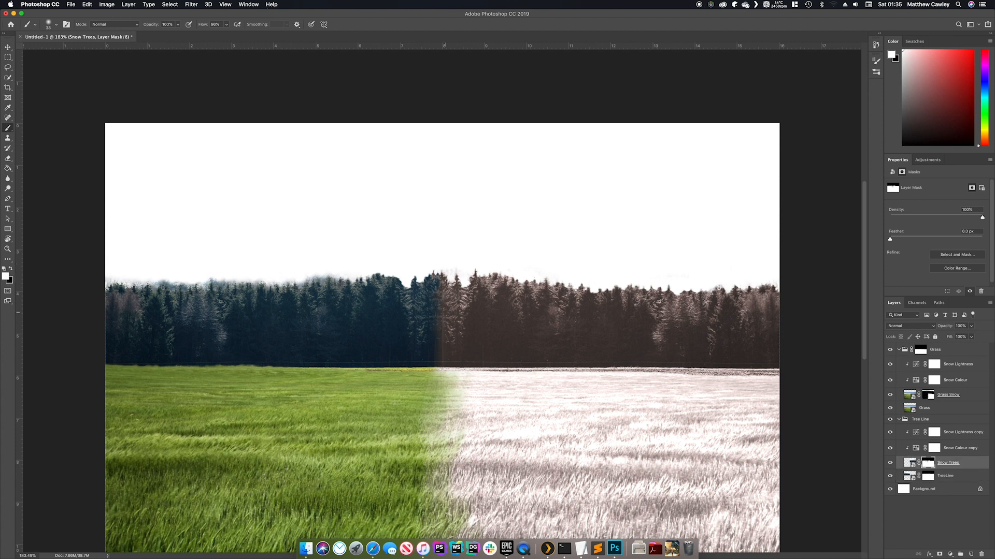
Collapse the Grass and Tree Line groups, and create a group named Mountains directly below Tree Line.
{"action": "left_click", "coordinate": [899, 420]}
{"action": "left_click", "coordinate": [899, 350]}
{"action": "left_click", "coordinate": [960, 554]}
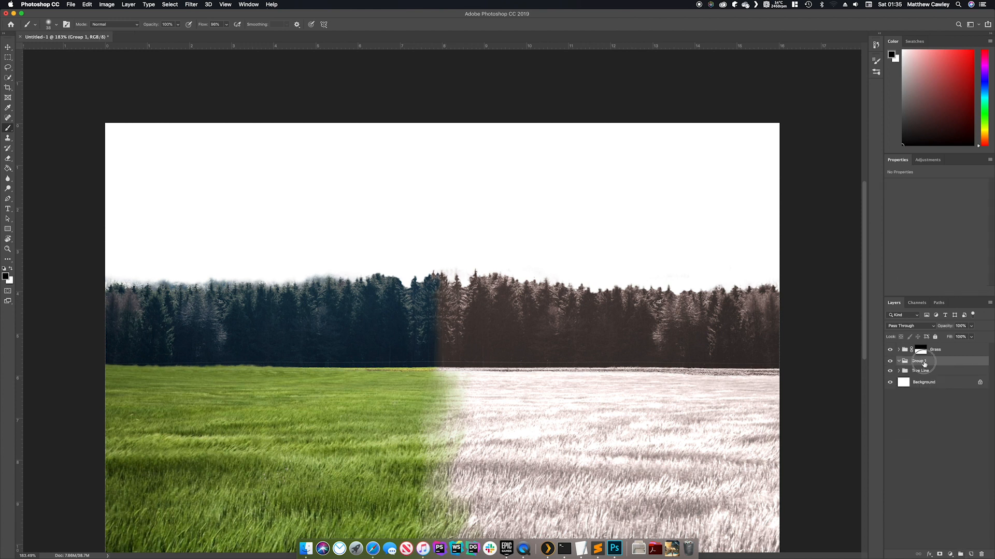
{"action": "left_click_drag", "start_coordinate": [923, 363], "coordinate": [924, 374]}
{"action": "double_click", "coordinate": [922, 372]}
{"action": "type", "text": "Mountains"}
{"action": "key", "text": "Return"}
Place the Mountain Land image, scaled down, behind the trees on the green half.
{"action": "left_click_drag", "start_coordinate": [590, 215], "coordinate": [420, 254]}
{"action": "left_click_drag", "start_coordinate": [483, 228], "coordinate": [276, 150]}
{"action": "left_click_drag", "start_coordinate": [571, 70], "coordinate": [431, 122]}
{"action": "left_click_drag", "start_coordinate": [280, 234], "coordinate": [331, 202]}
{"action": "left_click_drag", "start_coordinate": [994, 306], "coordinate": [563, 320]}
{"action": "key", "text": "Return"}
Place the Mountain Snow image behind the trees on the snowy half, scaled to about 12%.
{"action": "left_click_drag", "start_coordinate": [391, 114], "coordinate": [617, 189]}
{"action": "left_click_drag", "start_coordinate": [376, 120], "coordinate": [375, 160]}
{"action": "mouse_move", "coordinate": [331, 68]}
{"action": "left_mouse_down"}
{"action": "mouse_move", "coordinate": [404, 137]}
{"action": "mouse_move", "coordinate": [533, 223]}
{"action": "mouse_move", "coordinate": [608, 162]}
{"action": "mouse_move", "coordinate": [568, 160]}
{"action": "mouse_move", "coordinate": [583, 171]}
{"action": "left_mouse_up"}
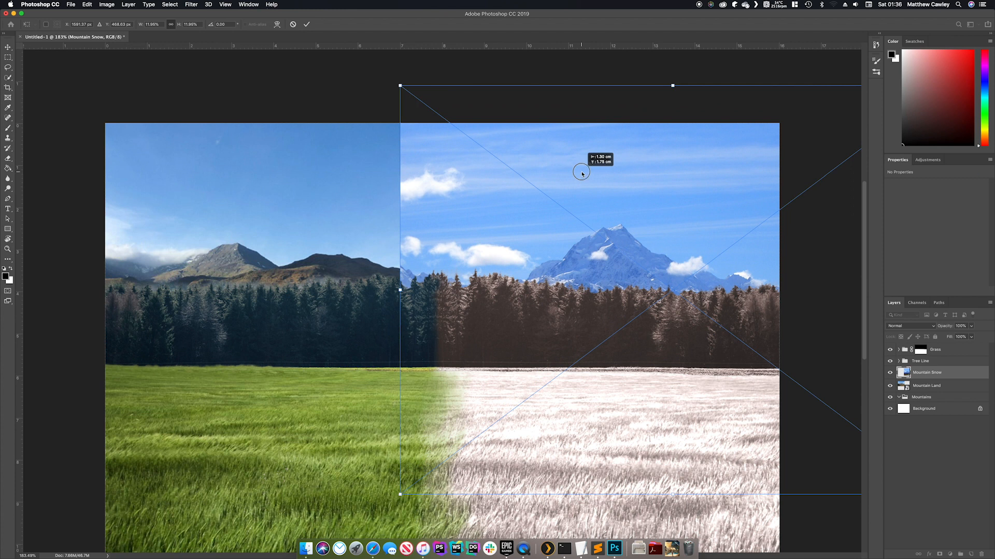
{"action": "key", "text": "Return"}
Rasterize the Mountain Land layer and nudge it slightly upward.
{"action": "key", "text": "b"}
{"action": "left_click", "coordinate": [951, 382]}
{"action": "left_click", "coordinate": [319, 233]}
{"action": "key", "text": "Return"}
{"action": "key", "text": "v"}
{"action": "left_click_drag", "start_coordinate": [192, 242], "coordinate": [190, 233]}
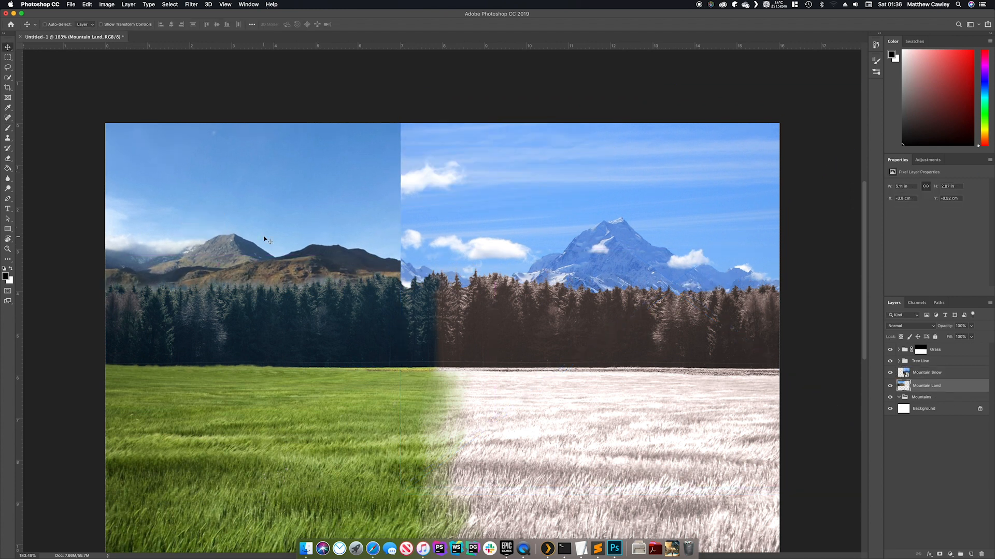
Shift both mountain images slightly right so the snow image starts near the centre seam, and move both layers into the Mountains group.
{"action": "left_click_drag", "start_coordinate": [518, 241], "coordinate": [575, 249]}
{"action": "right_click", "coordinate": [543, 239]}
{"action": "left_click", "coordinate": [548, 244]}
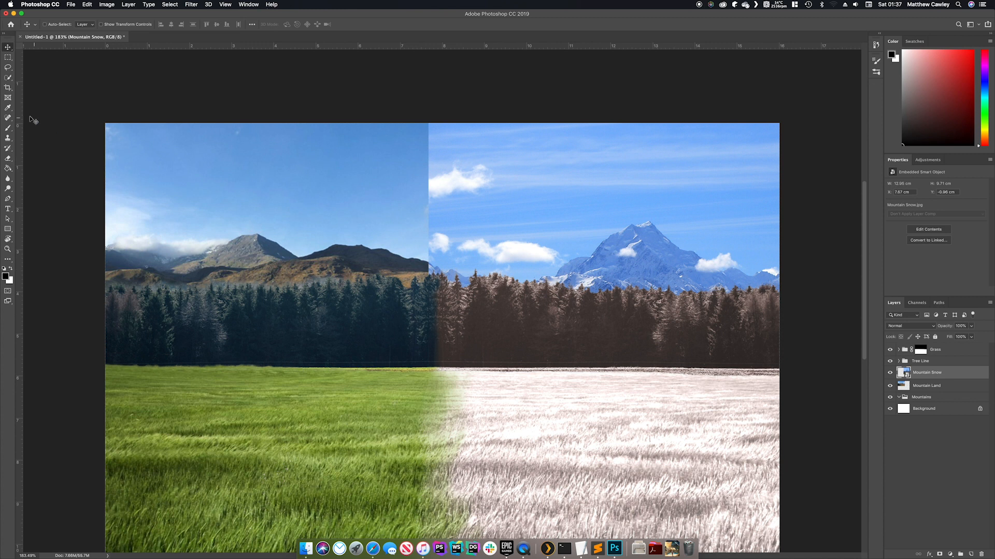
{"action": "left_click", "coordinate": [931, 389], "text": "shift"}
{"action": "left_click_drag", "start_coordinate": [932, 389], "coordinate": [931, 398]}
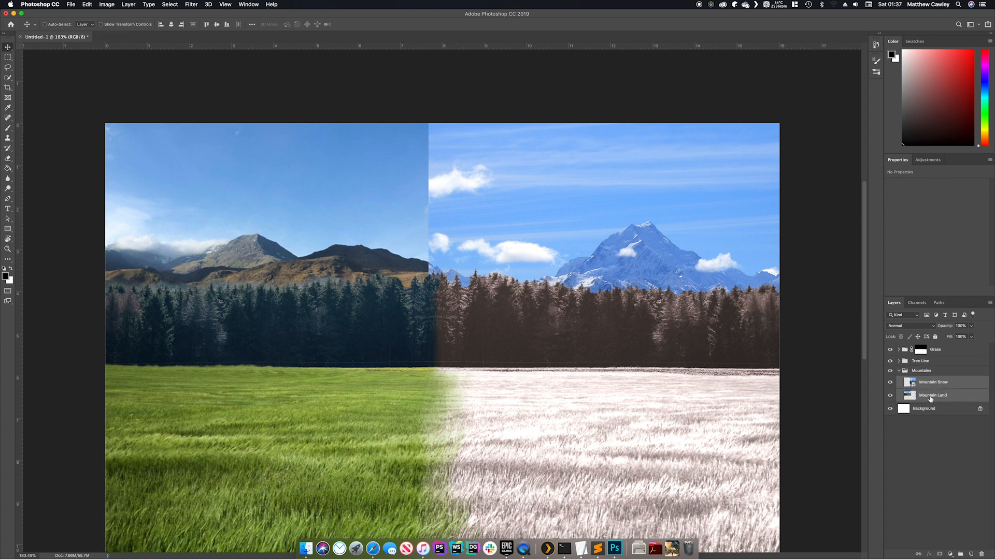
Quick-select the sky in Mountain Land and hide it with an inverted layer mask.
{"action": "left_click", "coordinate": [931, 398]}
{"action": "left_click", "coordinate": [8, 78]}
{"action": "mouse_move", "coordinate": [228, 168]}
{"action": "left_mouse_down"}
{"action": "mouse_move", "coordinate": [287, 177]}
{"action": "mouse_move", "coordinate": [155, 223]}
{"action": "mouse_move", "coordinate": [129, 255]}
{"action": "left_mouse_up"}
{"action": "left_click", "coordinate": [939, 555], "text": "alt"}
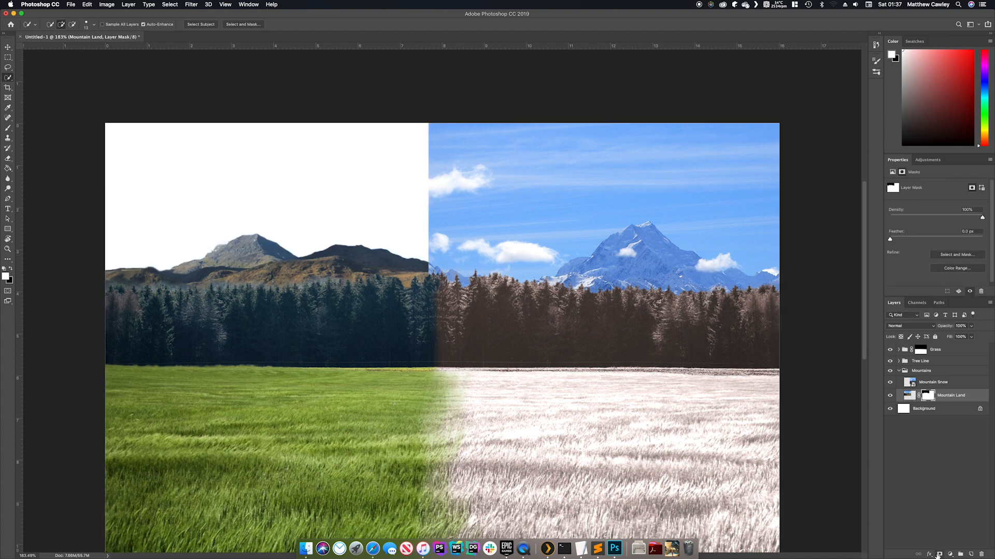
Quick-select the sky in Mountain Snow, hide it with an inverted layer mask, and make Mountain Land the active layer.
{"action": "left_click", "coordinate": [938, 382]}
{"action": "left_click_drag", "start_coordinate": [711, 183], "coordinate": [498, 161]}
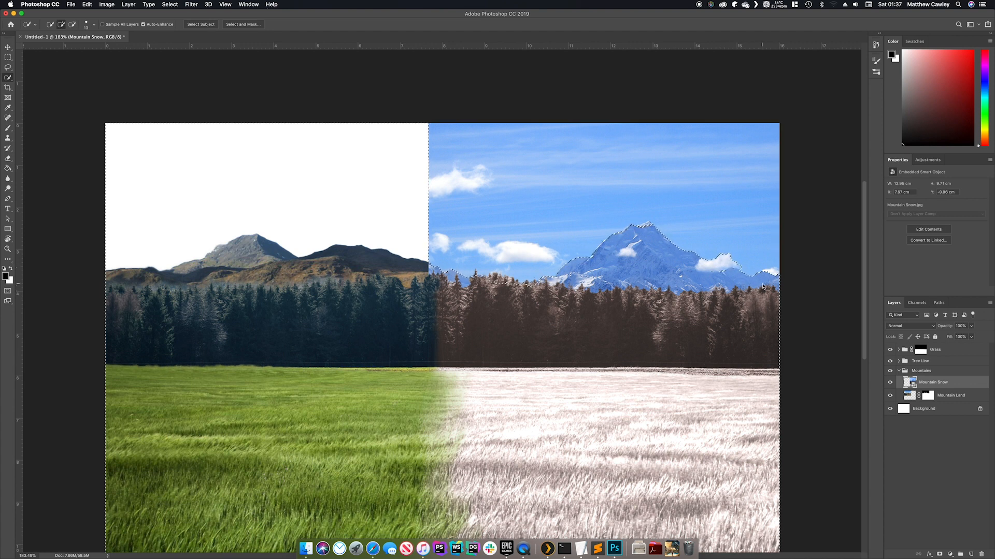
{"action": "left_click", "coordinate": [940, 554], "text": "alt"}
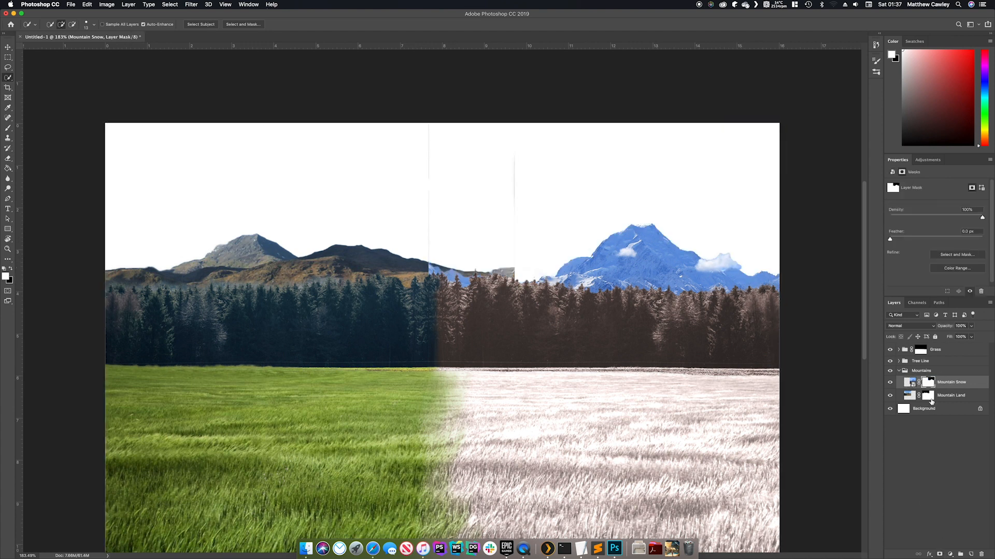
{"action": "key", "text": "alt+bracketleft"}
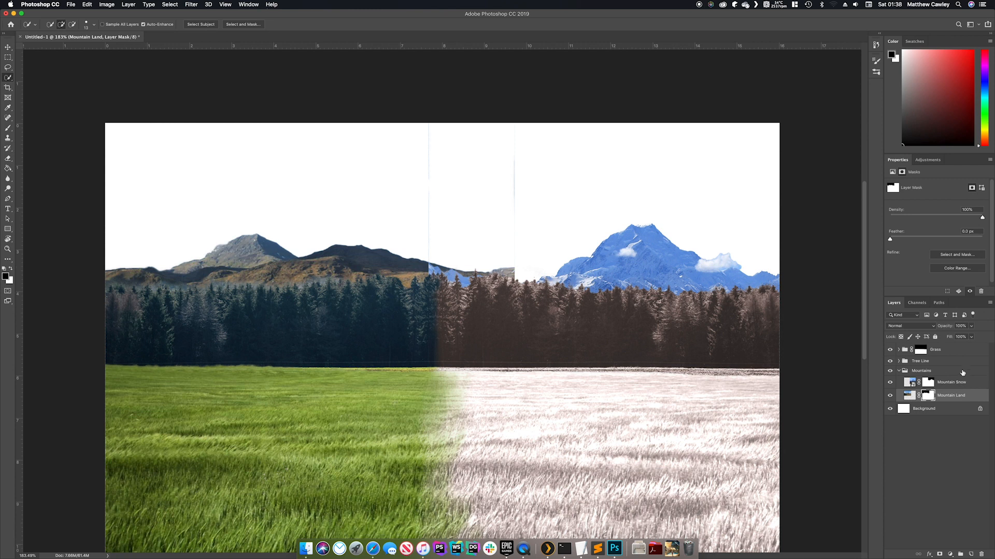
Paint out the leftover vertical edge lines and stray patch on the Mountain Land and Mountain Snow layer masks with a black brush.
{"action": "left_click", "coordinate": [11, 128]}
{"action": "key", "text": "shift+0"}
{"action": "mouse_move", "coordinate": [535, 270]}
{"action": "left_mouse_down"}
{"action": "mouse_move", "coordinate": [513, 283]}
{"action": "mouse_move", "coordinate": [495, 265]}
{"action": "mouse_move", "coordinate": [441, 268]}
{"action": "left_mouse_up"}
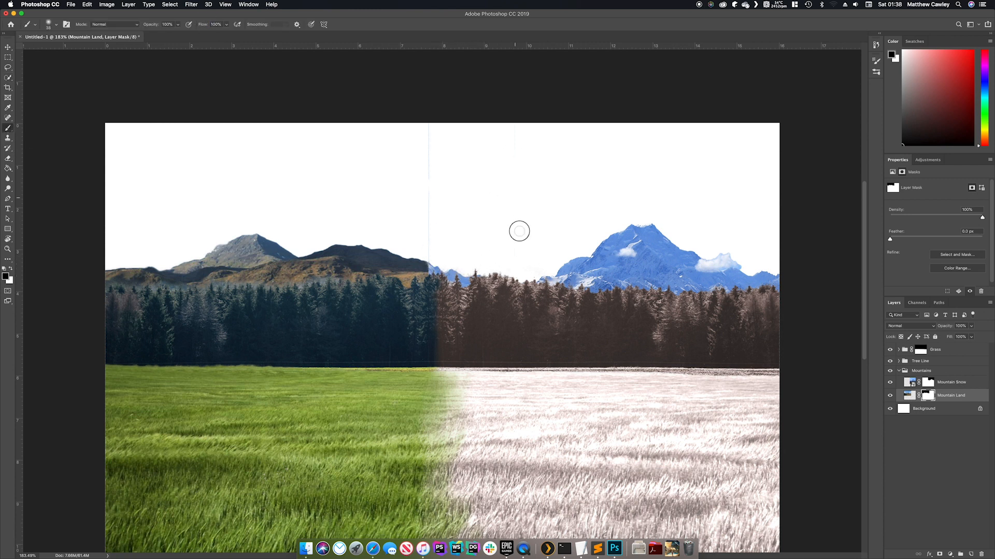
{"action": "key", "text": "alt+bracketright"}
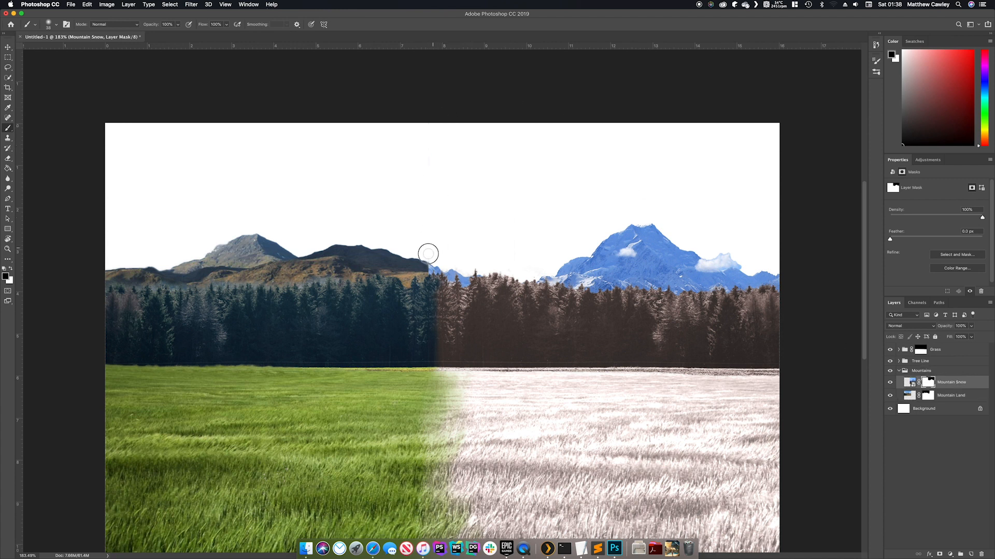
Blend the edge of Mountain Land at the centre seam by painting its mask with a brush at 9% flow.
{"action": "key", "text": "v"}
{"action": "key", "text": "b"}
{"action": "key", "text": "alt+bracketleft"}
{"action": "key", "text": "x"}
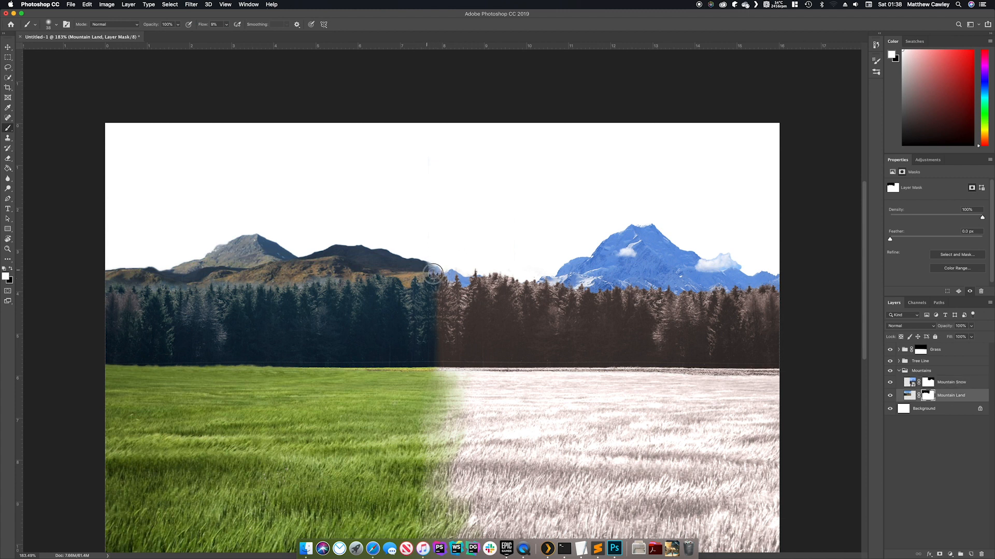
{"action": "key", "text": "x"}
Clip a Curves adjustment named Light Balance to Mountain Snow, raising its black point and pulling down the darker midtones.
{"action": "left_click", "coordinate": [948, 383]}
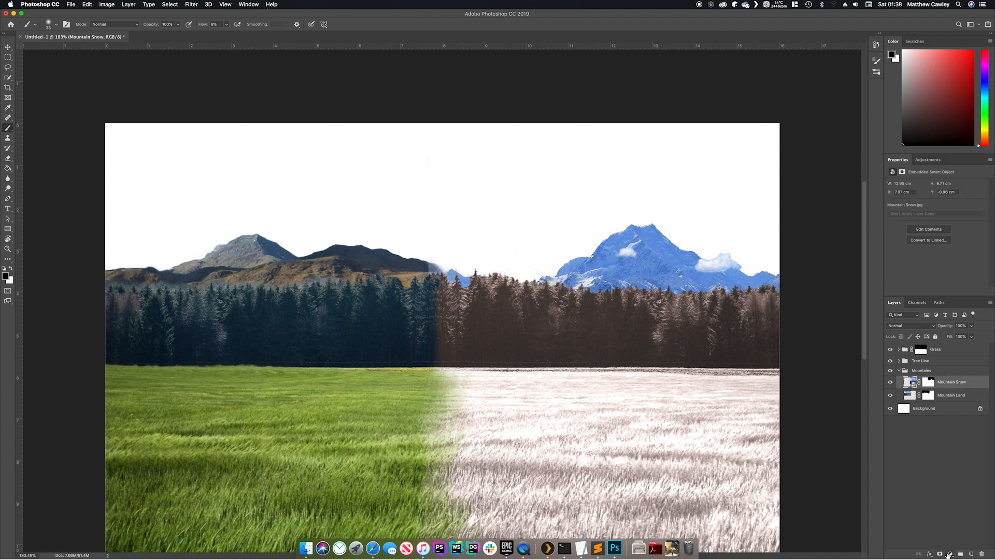
{"action": "left_click", "coordinate": [949, 554]}
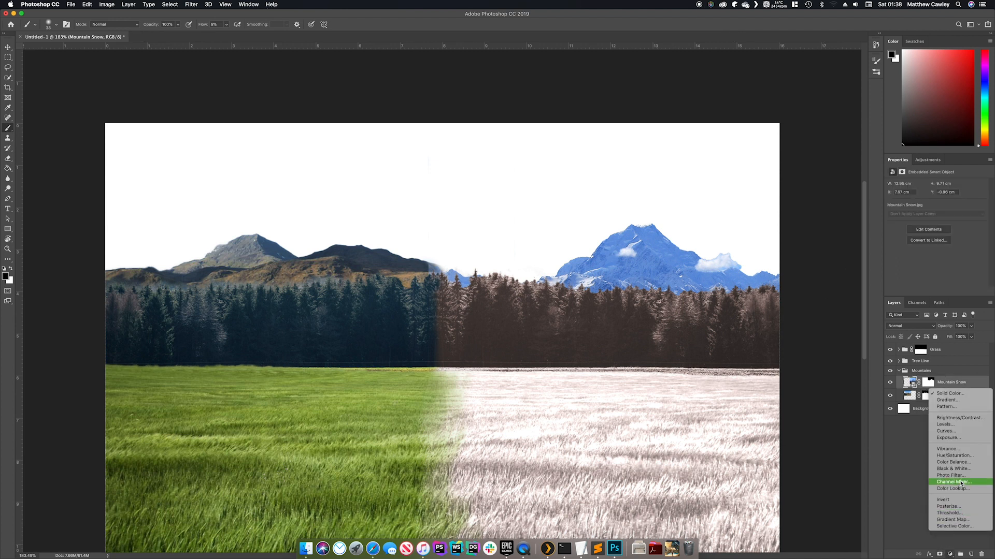
{"action": "left_click", "coordinate": [944, 431]}
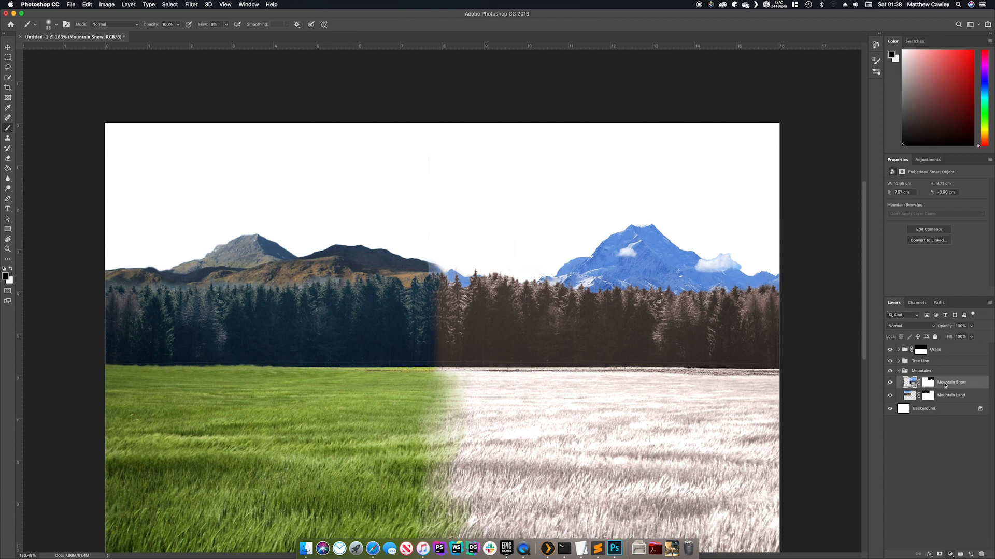
{"action": "left_click", "coordinate": [935, 291]}
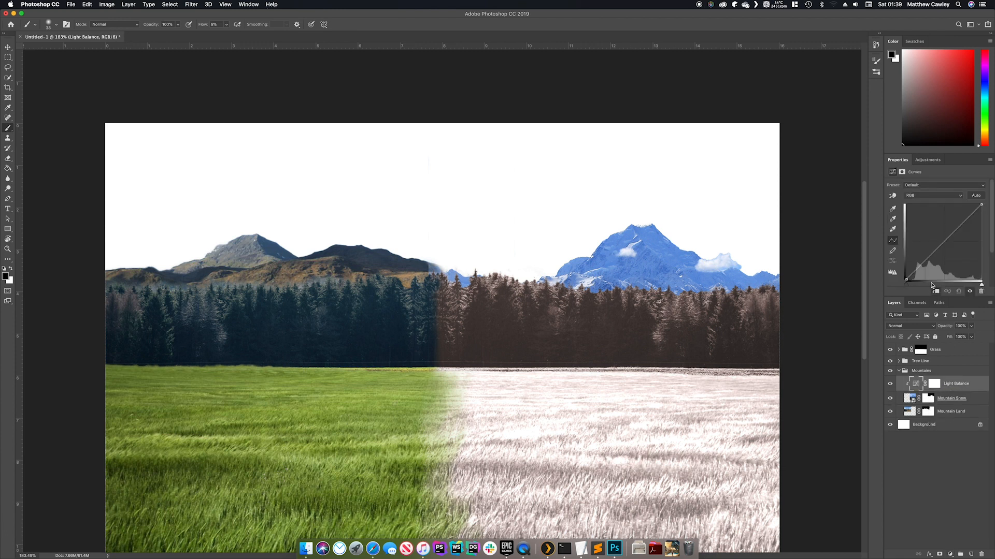
{"action": "left_click_drag", "start_coordinate": [906, 280], "coordinate": [906, 266]}
{"action": "left_click_drag", "start_coordinate": [943, 232], "coordinate": [930, 270]}
Clip a second Curves adjustment named Shadows to Mountain Snow, moving its white point inward.
{"action": "left_click", "coordinate": [949, 555]}
{"action": "left_click", "coordinate": [945, 430]}
{"action": "left_click_drag", "start_coordinate": [981, 204], "coordinate": [963, 203]}
{"action": "left_click", "coordinate": [935, 291]}
{"action": "left_click", "coordinate": [945, 400]}
{"action": "double_click", "coordinate": [950, 383]}
{"action": "type", "text": "Shadows"}
{"action": "key", "text": "Return"}
Clip a Hue/Saturation adjustment named Snow colour to Mountain Snow, lowering its saturation and adjusting its lightness.
{"action": "left_click", "coordinate": [950, 554]}
{"action": "left_click", "coordinate": [948, 453]}
{"action": "left_click", "coordinate": [936, 291]}
{"action": "double_click", "coordinate": [950, 383]}
{"action": "type", "text": "Snow colour"}
{"action": "key", "text": "Return"}
{"action": "left_click_drag", "start_coordinate": [936, 229], "coordinate": [910, 243]}
Clip a Levels adjustment to Mountain Snow, and refine Snow colour to a saturation of -81 and a lightness of +13.
{"action": "left_click", "coordinate": [949, 554]}
{"action": "left_click", "coordinate": [948, 410]}
{"action": "mouse_move", "coordinate": [984, 243]}
{"action": "left_mouse_down"}
{"action": "mouse_move", "coordinate": [974, 242]}
{"action": "mouse_move", "coordinate": [970, 264]}
{"action": "mouse_move", "coordinate": [978, 242]}
{"action": "left_mouse_up"}
{"action": "left_click", "coordinate": [935, 291]}
{"action": "left_click", "coordinate": [916, 400]}
{"action": "left_click_drag", "start_coordinate": [908, 229], "coordinate": [941, 244]}
Fine-tune the highlight and shadow points of the Shadows curve and the highlights of the Light Balance curve.
{"action": "left_click", "coordinate": [949, 415]}
{"action": "left_click_drag", "start_coordinate": [960, 205], "coordinate": [953, 205]}
{"action": "mouse_move", "coordinate": [935, 259]}
{"action": "left_mouse_down"}
{"action": "mouse_move", "coordinate": [932, 270]}
{"action": "mouse_move", "coordinate": [897, 259]}
{"action": "mouse_move", "coordinate": [935, 265]}
{"action": "mouse_move", "coordinate": [935, 273]}
{"action": "mouse_move", "coordinate": [929, 266]}
{"action": "left_mouse_up"}
{"action": "left_click", "coordinate": [955, 431]}
{"action": "left_click_drag", "start_coordinate": [969, 211], "coordinate": [970, 208]}
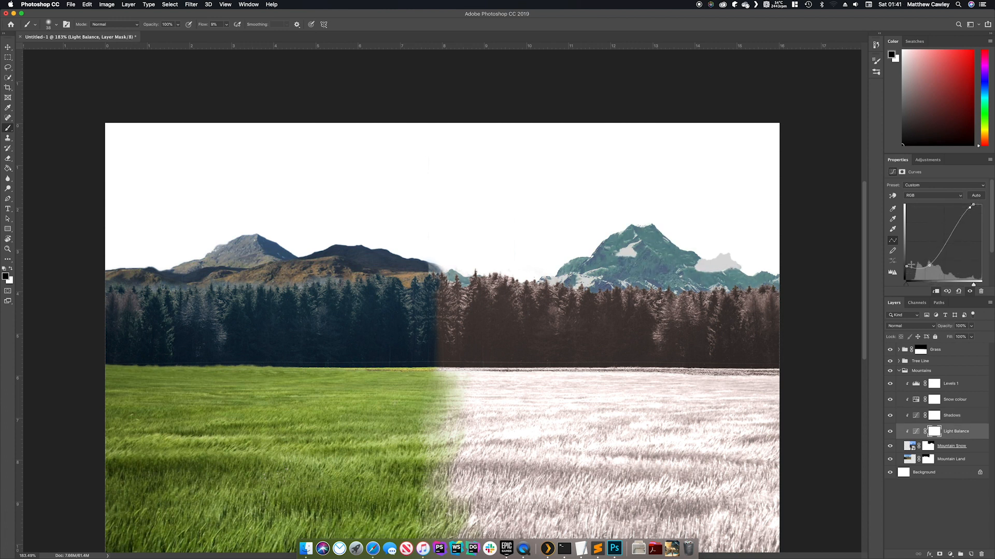
Refine the Snow colour saturation and lightness to turn the teal snow mountain a neutral grey.
{"action": "left_click", "coordinate": [932, 401]}
{"action": "left_click", "coordinate": [916, 400]}
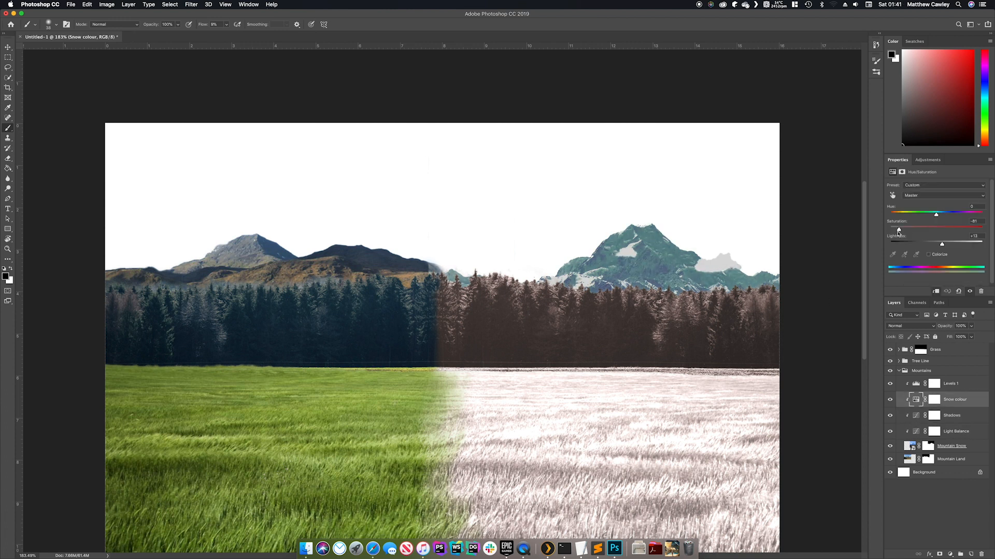
{"action": "left_click", "coordinate": [916, 414]}
{"action": "left_click", "coordinate": [918, 401]}
{"action": "left_click", "coordinate": [924, 196]}
{"action": "left_click", "coordinate": [932, 232]}
{"action": "left_click", "coordinate": [942, 196]}
{"action": "left_click", "coordinate": [917, 187]}
{"action": "left_click_drag", "start_coordinate": [935, 228], "coordinate": [956, 243]}
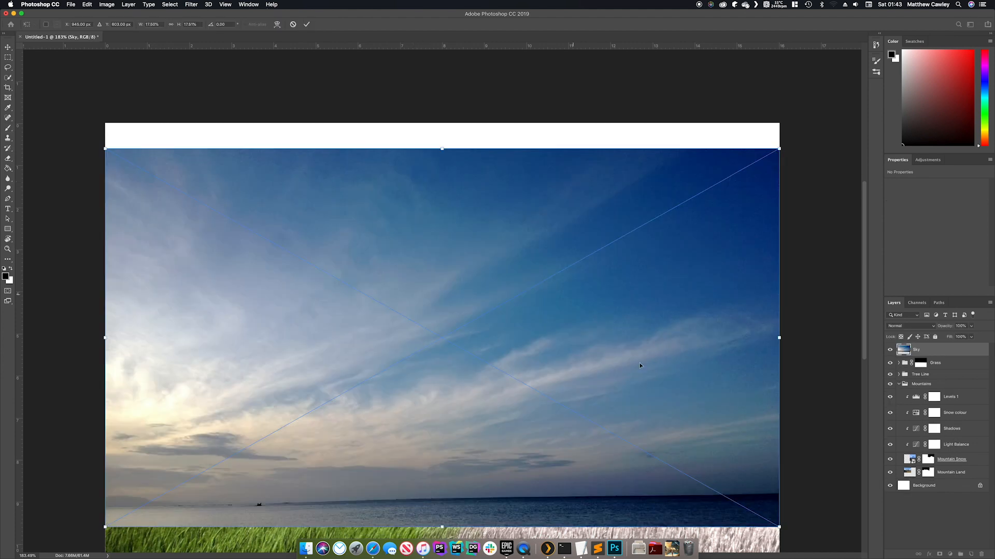
Move the placed Sky image up to cover the empty canvas and put its layer beneath Mountain Land.
{"action": "left_click_drag", "start_coordinate": [638, 321], "coordinate": [637, 222]}
{"action": "key", "text": "Return"}
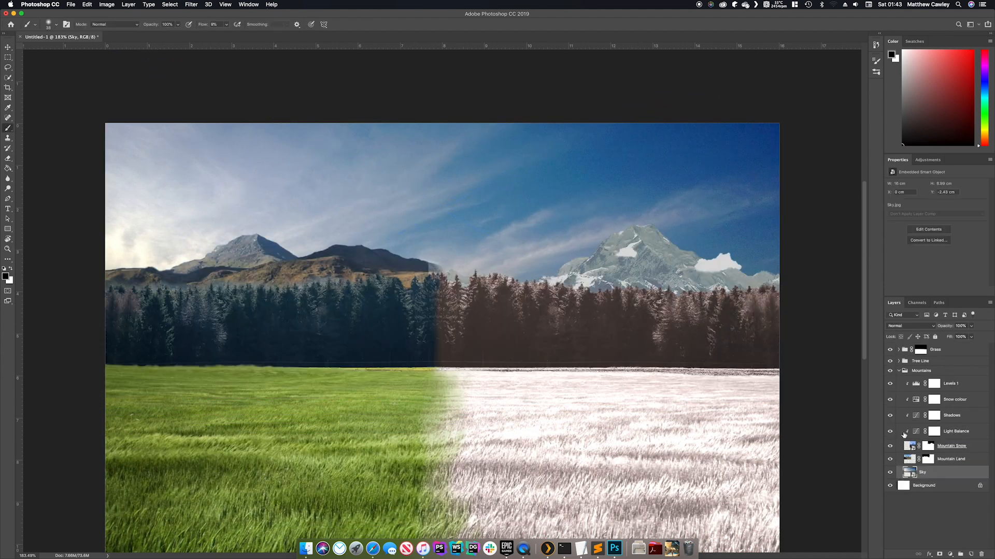
{"action": "left_click", "coordinate": [898, 371]}
{"action": "left_click", "coordinate": [8, 47]}
{"action": "left_click_drag", "start_coordinate": [569, 367], "coordinate": [568, 347]}
{"action": "key", "text": "z"}
{"action": "right_click", "coordinate": [485, 171]}
{"action": "left_click", "coordinate": [460, 224]}
{"action": "key", "text": "super+z"}
Shift the Sky image straight up by about 1.33 cm behind the mountains.
{"action": "left_click", "coordinate": [8, 47]}
{"action": "right_click", "coordinate": [173, 165]}
{"action": "left_click", "coordinate": [193, 172]}
{"action": "key", "text": "super+t"}
{"action": "key", "text": "Escape"}
{"action": "left_click_drag", "start_coordinate": [520, 189], "coordinate": [517, 134]}
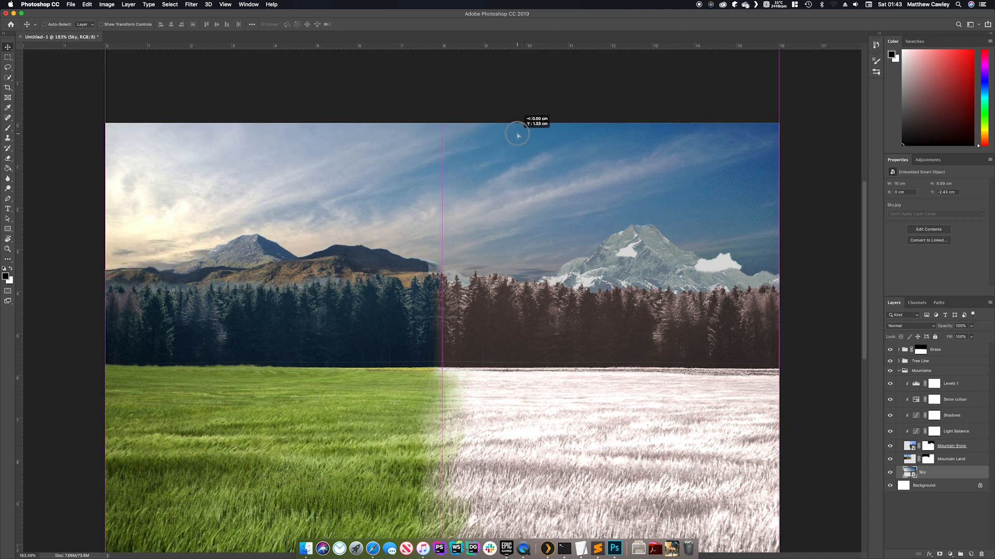
Reshape the Light Balance curve, adjusting its shadow and highlight points and moving the white point inward.
{"action": "left_click", "coordinate": [916, 431]}
{"action": "left_click_drag", "start_coordinate": [907, 267], "coordinate": [935, 264]}
{"action": "left_click", "coordinate": [914, 416]}
{"action": "left_click", "coordinate": [919, 433]}
{"action": "left_click", "coordinate": [906, 267]}
{"action": "left_click", "coordinate": [934, 258]}
{"action": "left_click_drag", "start_coordinate": [959, 211], "coordinate": [955, 220]}
{"action": "mouse_move", "coordinate": [977, 206]}
{"action": "left_mouse_down"}
{"action": "mouse_move", "coordinate": [978, 198]}
{"action": "mouse_move", "coordinate": [968, 204]}
{"action": "left_mouse_up"}
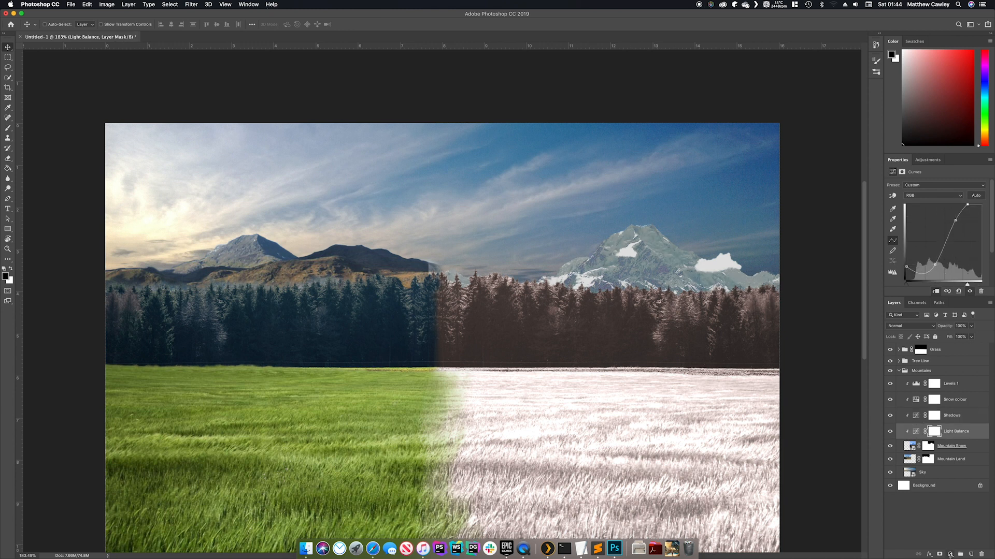
Add a Solid Color fill layer in grey #808080 above all groups and change its blend mode to preview the composite in greyscale.
{"action": "left_click", "coordinate": [949, 555]}
{"action": "left_click", "coordinate": [946, 391]}
{"action": "left_click", "coordinate": [624, 308]}
{"action": "left_click", "coordinate": [747, 262]}
{"action": "left_click_drag", "start_coordinate": [956, 431], "coordinate": [956, 346]}
{"action": "double_click", "coordinate": [903, 350]}
{"action": "left_click_drag", "start_coordinate": [607, 320], "coordinate": [545, 315]}
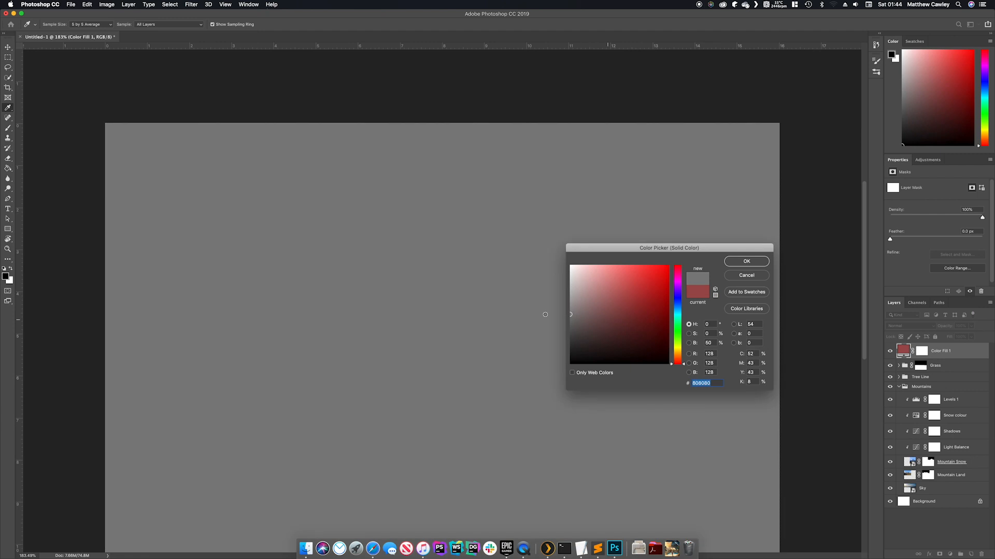
{"action": "key", "text": "Return"}
{"action": "left_click", "coordinate": [910, 326]}
{"action": "left_click", "coordinate": [902, 485]}
Lift the lower point of the Shadows curve and raise the highlights of the Light Balance curve.
{"action": "left_click", "coordinate": [915, 400]}
{"action": "left_click", "coordinate": [915, 433]}
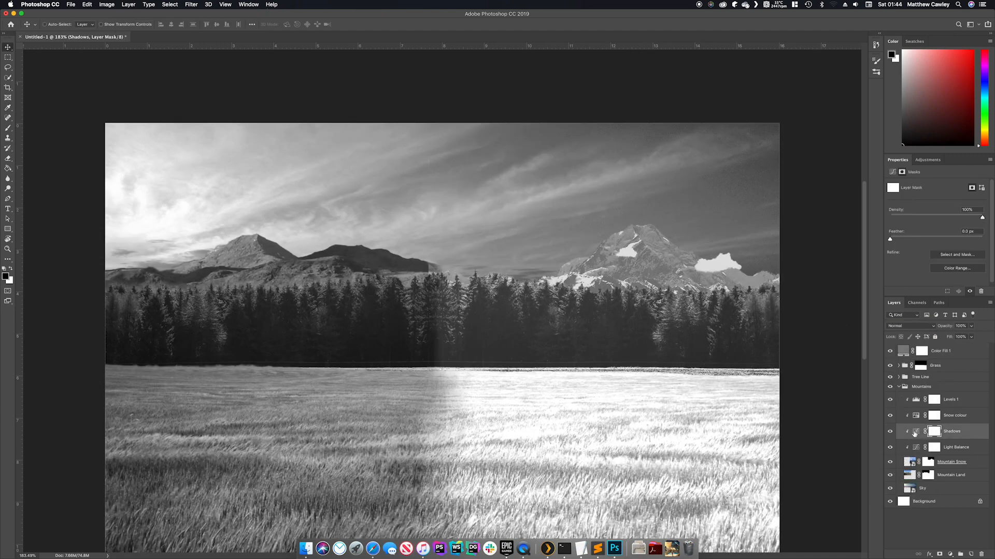
{"action": "left_click", "coordinate": [914, 431]}
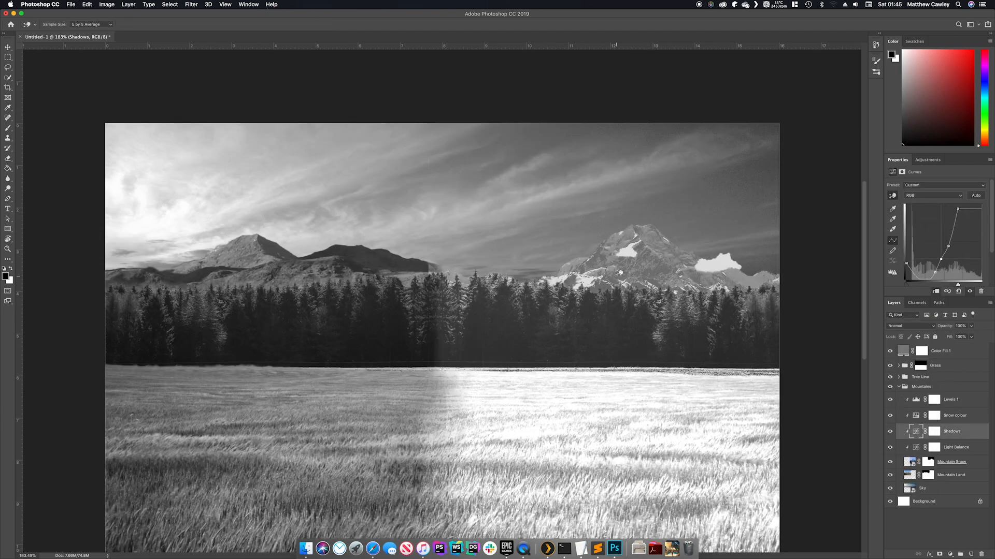
{"action": "mouse_move", "coordinate": [935, 272]}
{"action": "left_mouse_down"}
{"action": "mouse_move", "coordinate": [907, 270]}
{"action": "mouse_move", "coordinate": [931, 261]}
{"action": "left_mouse_up"}
{"action": "left_click", "coordinate": [915, 447]}
{"action": "mouse_move", "coordinate": [955, 220]}
{"action": "left_mouse_down"}
{"action": "mouse_move", "coordinate": [951, 236]}
{"action": "mouse_move", "coordinate": [959, 205]}
{"action": "left_mouse_up"}
Remove the two midtone points from the Shadows curve and adjust its black and white end points.
{"action": "left_click", "coordinate": [916, 431]}
{"action": "left_click_drag", "start_coordinate": [911, 261], "coordinate": [908, 259]}
{"action": "left_click_drag", "start_coordinate": [948, 233], "coordinate": [949, 328]}
{"action": "mouse_move", "coordinate": [957, 209]}
{"action": "left_mouse_down"}
{"action": "mouse_move", "coordinate": [976, 193]}
{"action": "mouse_move", "coordinate": [955, 194]}
{"action": "left_mouse_up"}
{"action": "left_click_drag", "start_coordinate": [940, 250], "coordinate": [942, 311]}
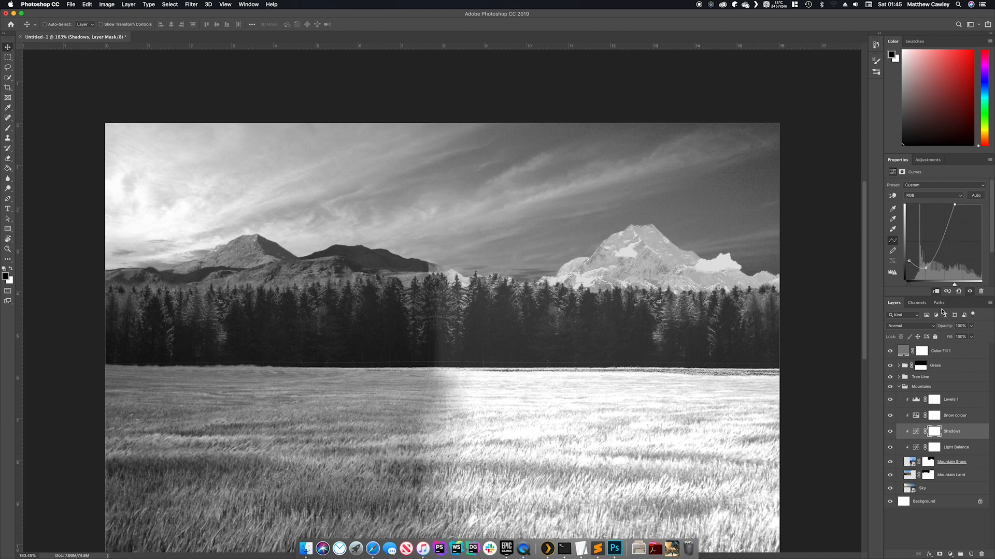
Adjust the input and output ranges of Levels 1, and set Snow colour to a saturation of -78 and a lightness of -2.
{"action": "left_click", "coordinate": [916, 401]}
{"action": "left_click_drag", "start_coordinate": [901, 264], "coordinate": [900, 264]}
{"action": "left_click_drag", "start_coordinate": [977, 264], "coordinate": [961, 265]}
{"action": "left_click_drag", "start_coordinate": [978, 243], "coordinate": [982, 243]}
{"action": "left_click_drag", "start_coordinate": [961, 264], "coordinate": [966, 264]}
{"action": "left_click_drag", "start_coordinate": [915, 242], "coordinate": [936, 247]}
{"action": "left_click", "coordinate": [934, 415]}
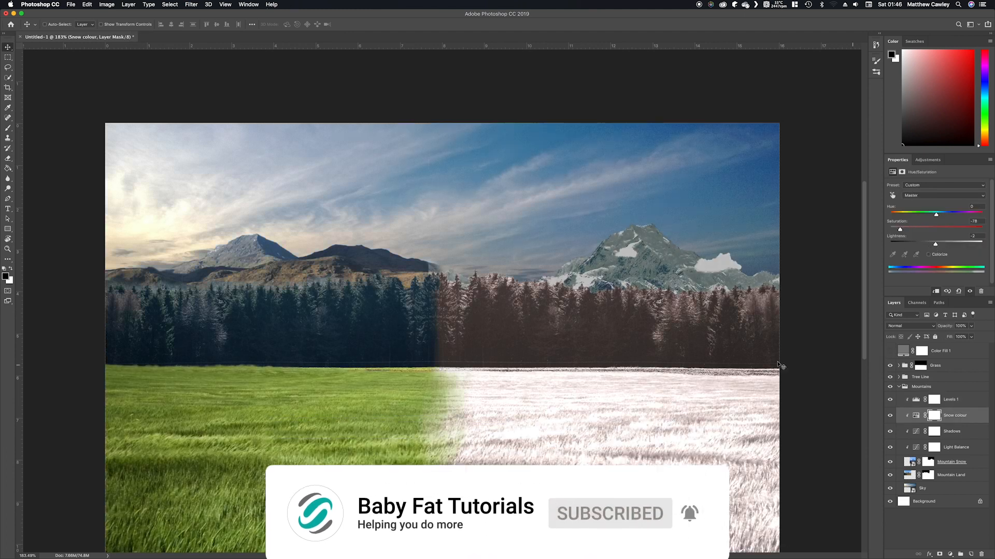
Blend the mountains at the centre seam, painting white on the Mountain Land mask and black on the Mountain Snow mask.
{"action": "left_click", "coordinate": [909, 475]}
{"action": "key", "text": "b"}
{"action": "left_click", "coordinate": [928, 475]}
{"action": "key", "text": "x"}
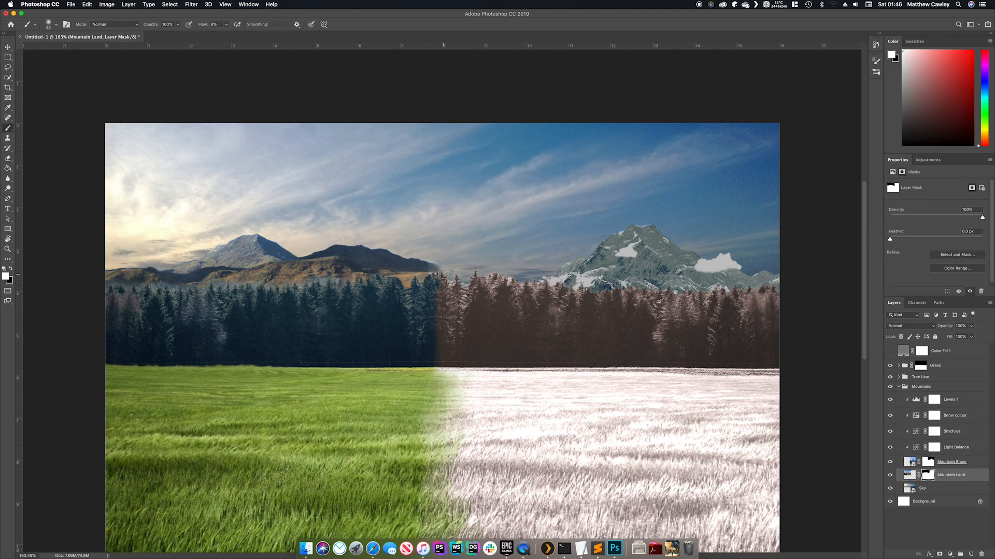
{"action": "left_click", "coordinate": [927, 462]}
{"action": "key", "text": "x"}
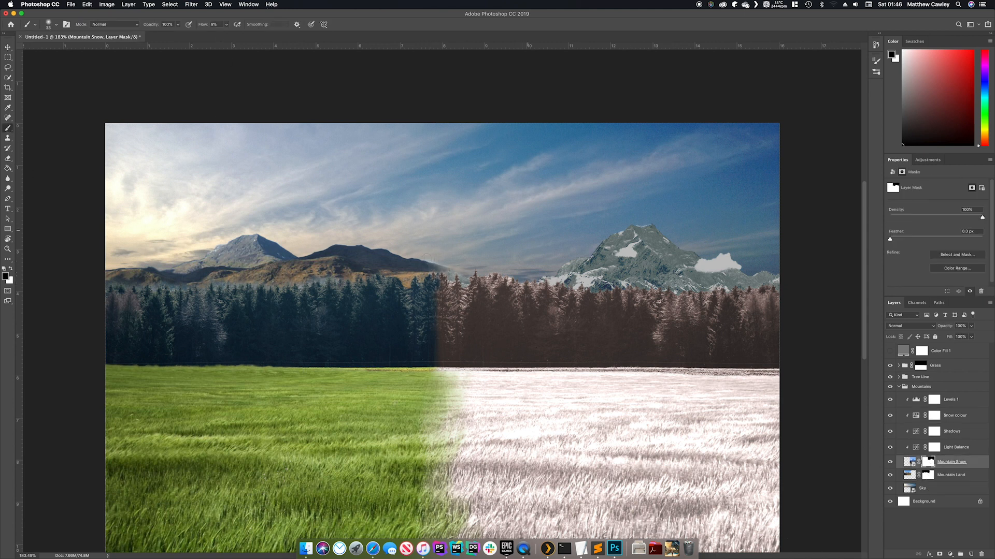
Convert the Polar Bear layer to a smart object and open its contents for editing.
{"action": "scroll", "coordinate": [274, 257], "scroll_direction": "down", "scroll_amount": 5}
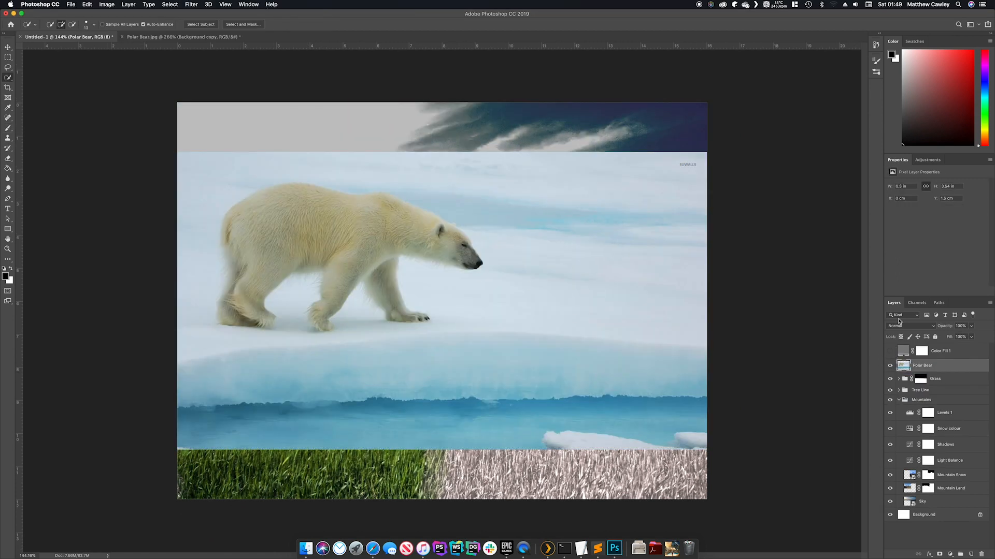
{"action": "right_click", "coordinate": [904, 366]}
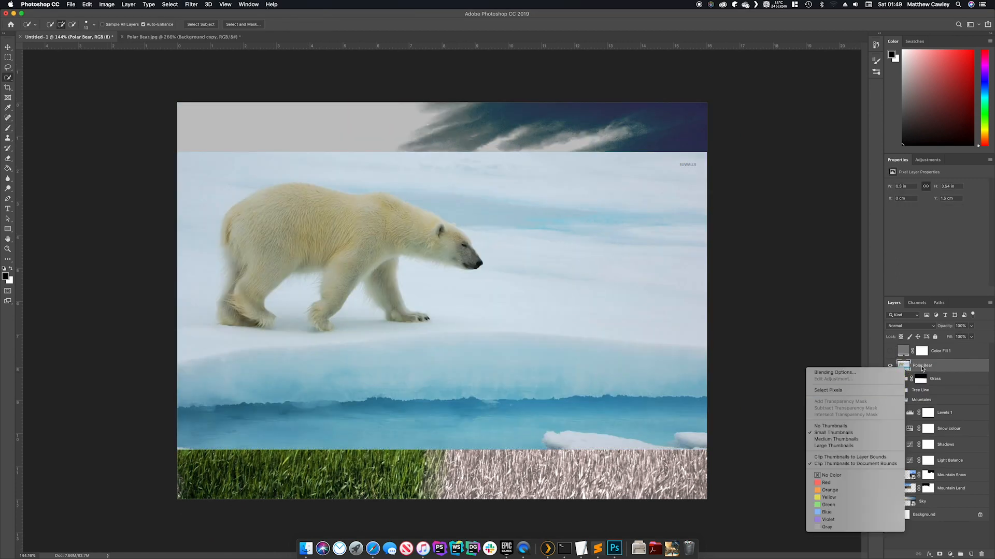
{"action": "right_click", "coordinate": [922, 366]}
{"action": "left_click", "coordinate": [883, 306]}
{"action": "double_click", "coordinate": [904, 365]}
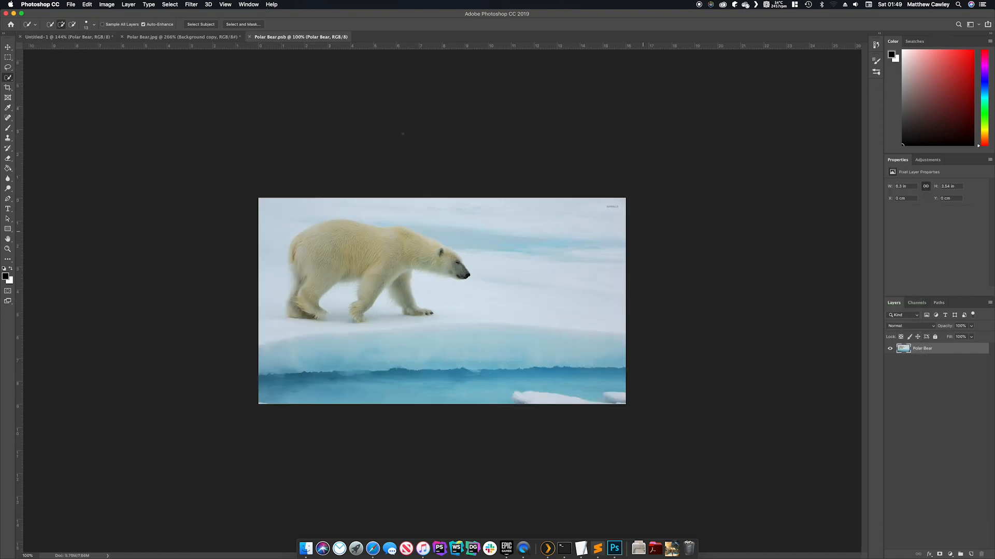
Cut out the polar bear in Select and Mask with a 2 px Smart Radius, output it to a masked new layer, and save.
{"action": "left_click", "coordinate": [231, 25]}
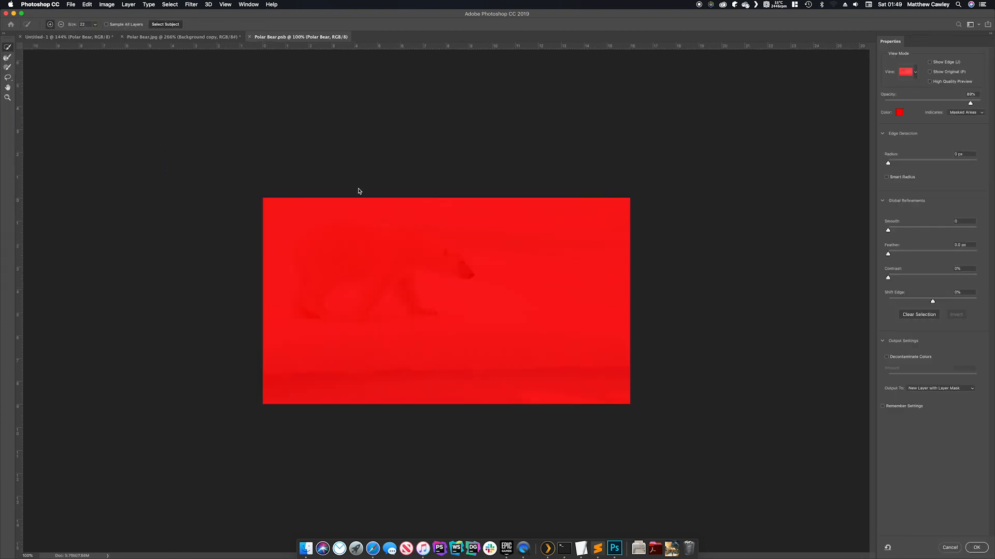
{"action": "key", "text": "super+0"}
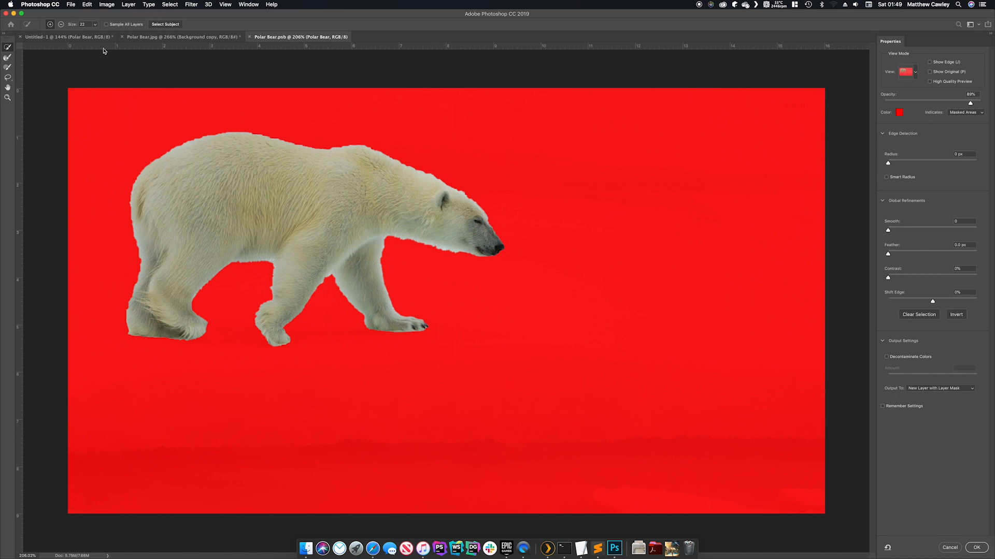
{"action": "left_click", "coordinate": [10, 58]}
{"action": "left_click_drag", "start_coordinate": [888, 163], "coordinate": [898, 164]}
{"action": "mouse_move", "coordinate": [365, 149]}
{"action": "left_mouse_down"}
{"action": "mouse_move", "coordinate": [422, 167]}
{"action": "mouse_move", "coordinate": [479, 213]}
{"action": "mouse_move", "coordinate": [507, 254]}
{"action": "mouse_move", "coordinate": [444, 254]}
{"action": "left_mouse_up"}
{"action": "mouse_move", "coordinate": [391, 236]}
{"action": "left_mouse_down"}
{"action": "mouse_move", "coordinate": [389, 289]}
{"action": "mouse_move", "coordinate": [403, 315]}
{"action": "mouse_move", "coordinate": [426, 324]}
{"action": "mouse_move", "coordinate": [366, 327]}
{"action": "mouse_move", "coordinate": [333, 280]}
{"action": "mouse_move", "coordinate": [316, 282]}
{"action": "mouse_move", "coordinate": [288, 320]}
{"action": "mouse_move", "coordinate": [286, 346]}
{"action": "mouse_move", "coordinate": [257, 335]}
{"action": "mouse_move", "coordinate": [249, 310]}
{"action": "mouse_move", "coordinate": [263, 294]}
{"action": "mouse_move", "coordinate": [275, 301]}
{"action": "mouse_move", "coordinate": [271, 270]}
{"action": "mouse_move", "coordinate": [253, 259]}
{"action": "mouse_move", "coordinate": [223, 264]}
{"action": "mouse_move", "coordinate": [199, 289]}
{"action": "mouse_move", "coordinate": [203, 333]}
{"action": "mouse_move", "coordinate": [133, 335]}
{"action": "mouse_move", "coordinate": [122, 315]}
{"action": "mouse_move", "coordinate": [138, 258]}
{"action": "mouse_move", "coordinate": [134, 184]}
{"action": "mouse_move", "coordinate": [157, 157]}
{"action": "mouse_move", "coordinate": [232, 134]}
{"action": "mouse_move", "coordinate": [378, 154]}
{"action": "left_mouse_up"}
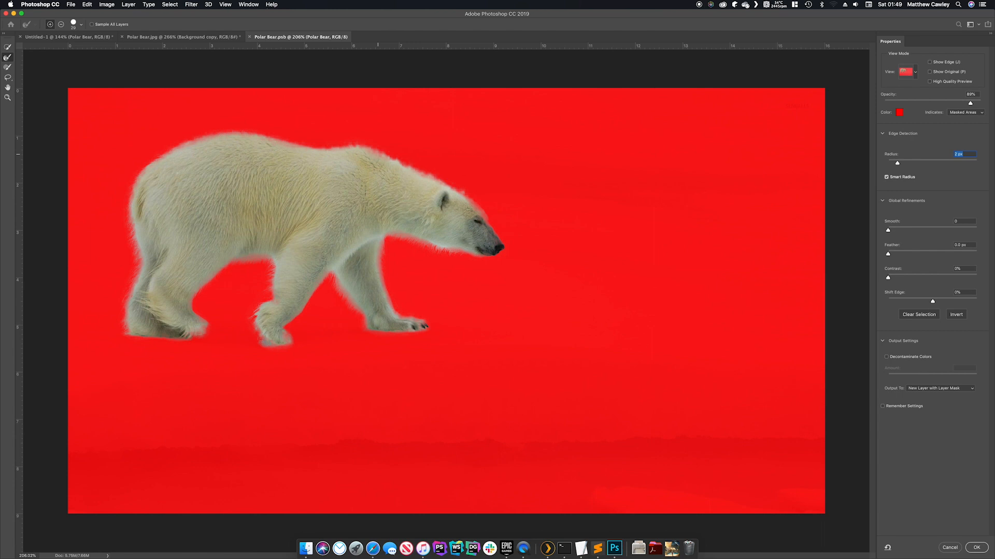
{"action": "left_click", "coordinate": [984, 548]}
{"action": "key", "text": "super+s"}
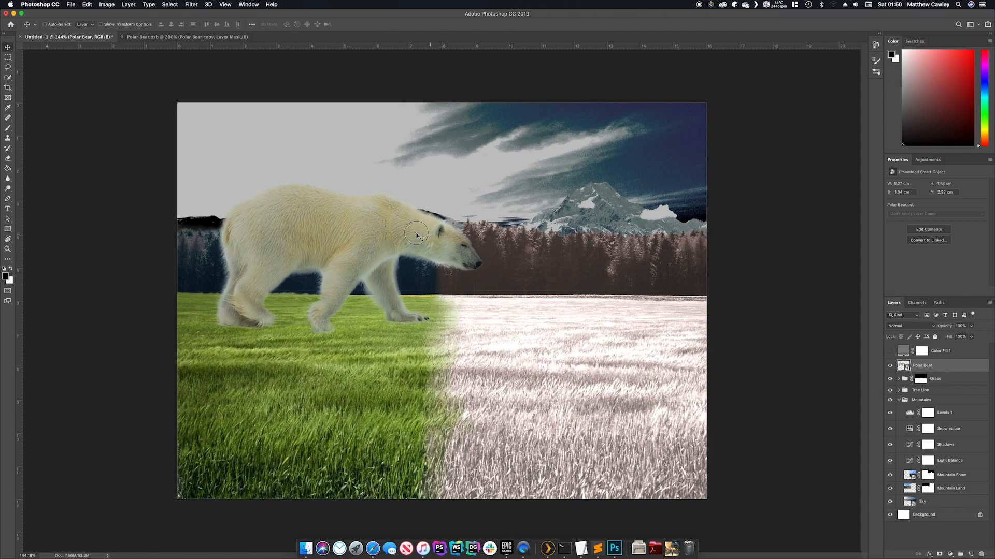
Flip the Polar Bear layer horizontally by setting its width to -100%.
{"action": "key", "text": "super+t"}
{"action": "type", "text": "-"}
{"action": "key", "text": "Return"}
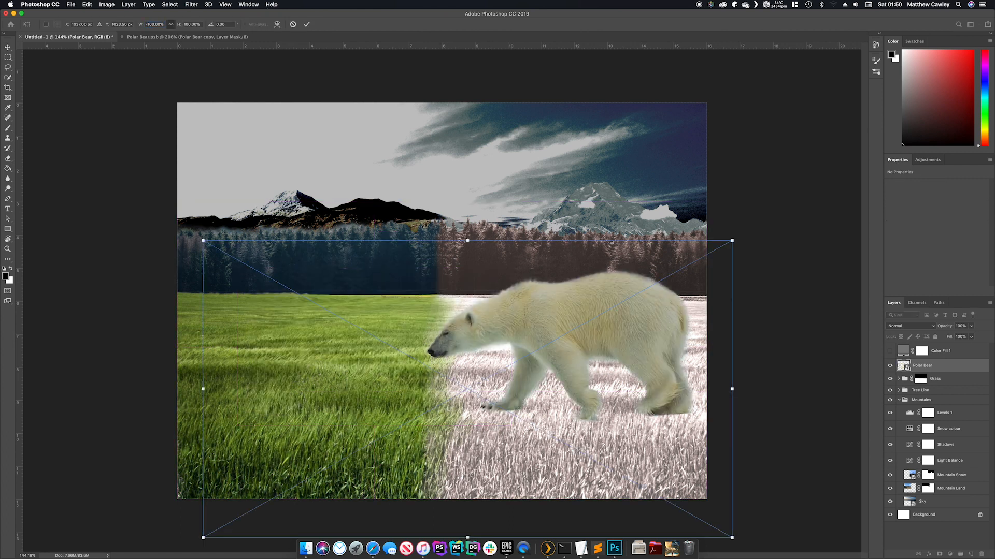
Scale the Polar Bear layer down to about 4.2 cm wide and place the bear on the green grass.
{"action": "left_click_drag", "start_coordinate": [731, 240], "coordinate": [590, 305]}
{"action": "left_click_drag", "start_coordinate": [536, 385], "coordinate": [389, 355]}
{"action": "left_click_drag", "start_coordinate": [449, 287], "coordinate": [407, 317]}
{"action": "key", "text": "Return"}
{"action": "left_click_drag", "start_coordinate": [356, 365], "coordinate": [364, 365]}
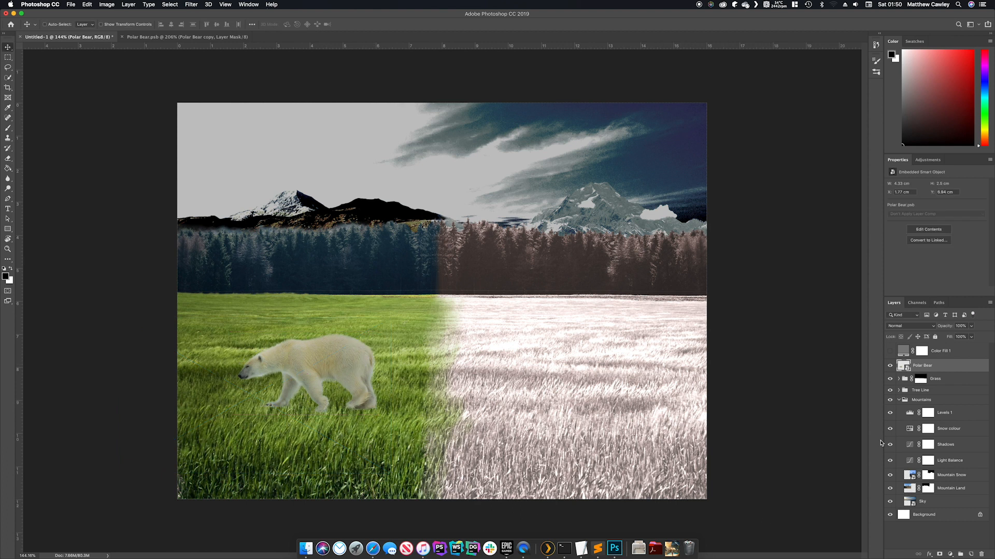
Clip a Curves adjustment to Polar Bear that darkens its midtones under the greyscale preview, and hide Color Fill 1.
{"action": "left_click", "coordinate": [950, 557]}
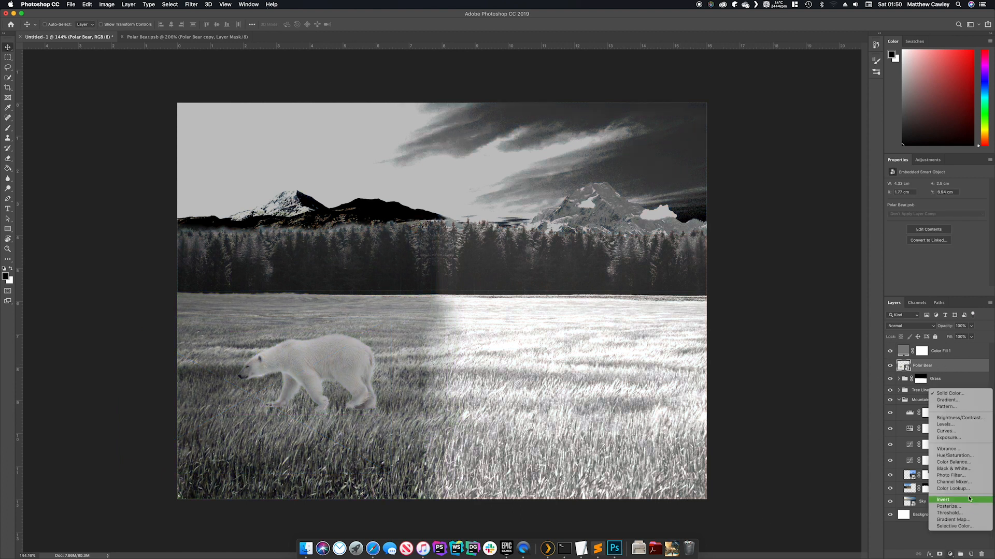
{"action": "left_click", "coordinate": [948, 431]}
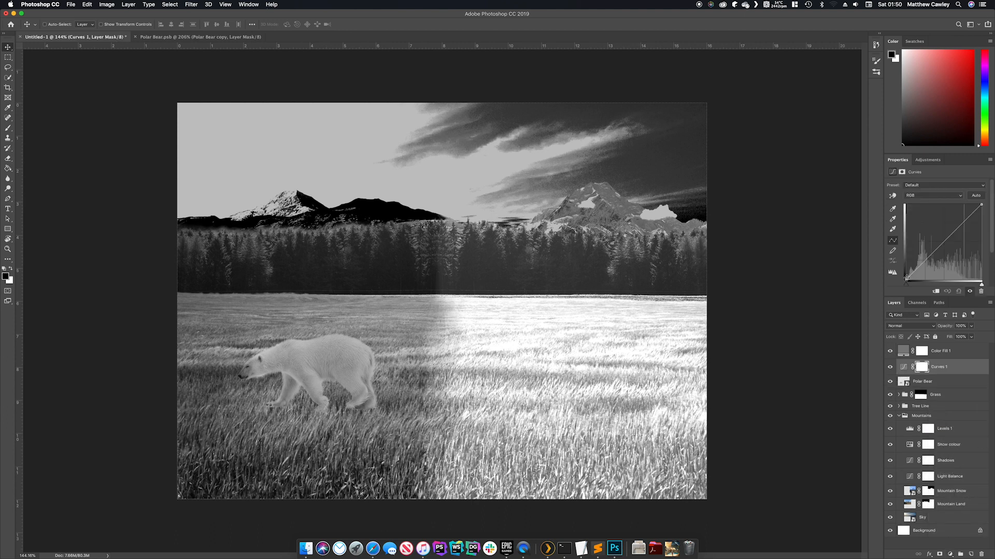
{"action": "mouse_move", "coordinate": [907, 281]}
{"action": "left_mouse_down"}
{"action": "mouse_move", "coordinate": [921, 265]}
{"action": "mouse_move", "coordinate": [906, 273]}
{"action": "left_mouse_up"}
{"action": "key", "text": "super+alt+g"}
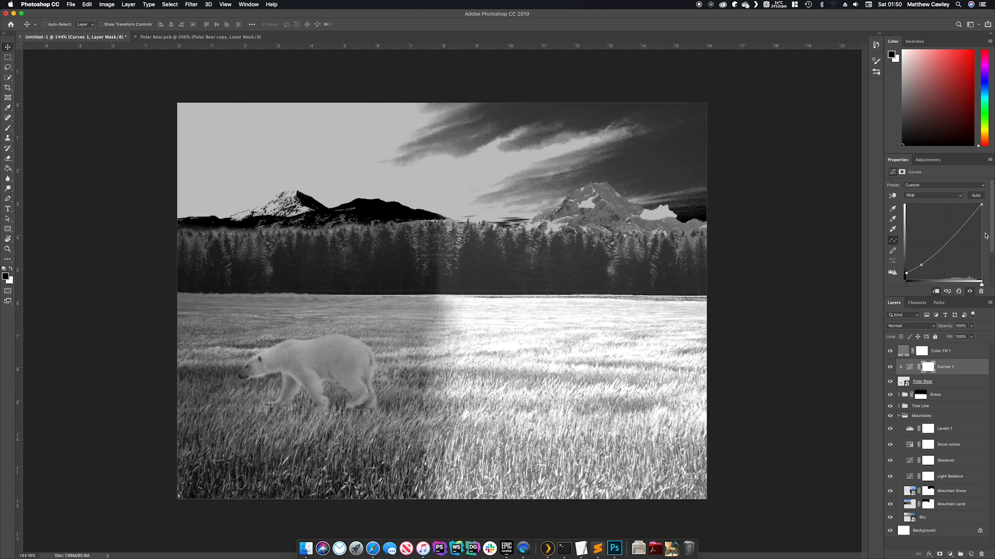
{"action": "left_click_drag", "start_coordinate": [978, 205], "coordinate": [979, 207]}
{"action": "left_click", "coordinate": [890, 351]}
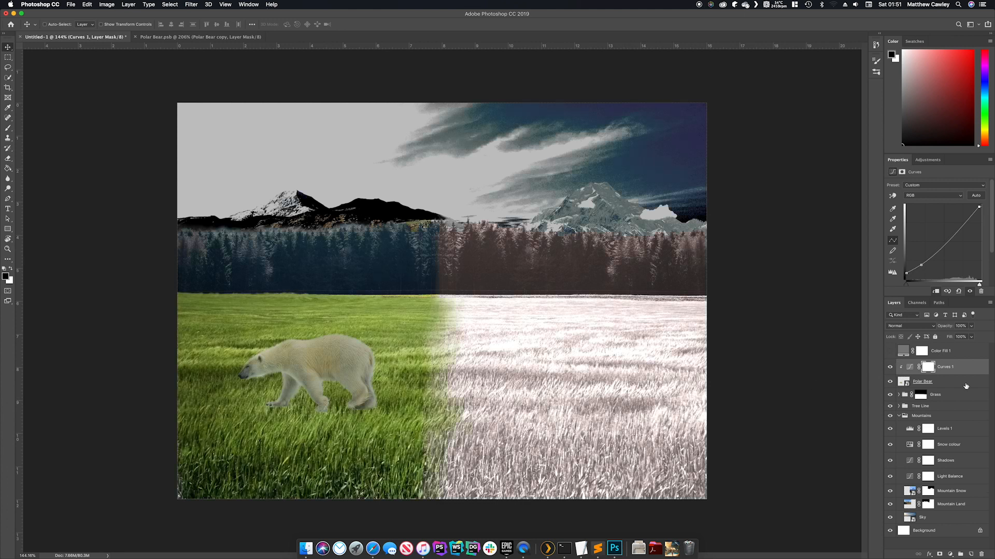
Clip a Hue/Saturation adjustment to Polar Bear with a saturation of -62 and a lightness of +7.
{"action": "left_click", "coordinate": [952, 554]}
{"action": "left_click", "coordinate": [951, 460]}
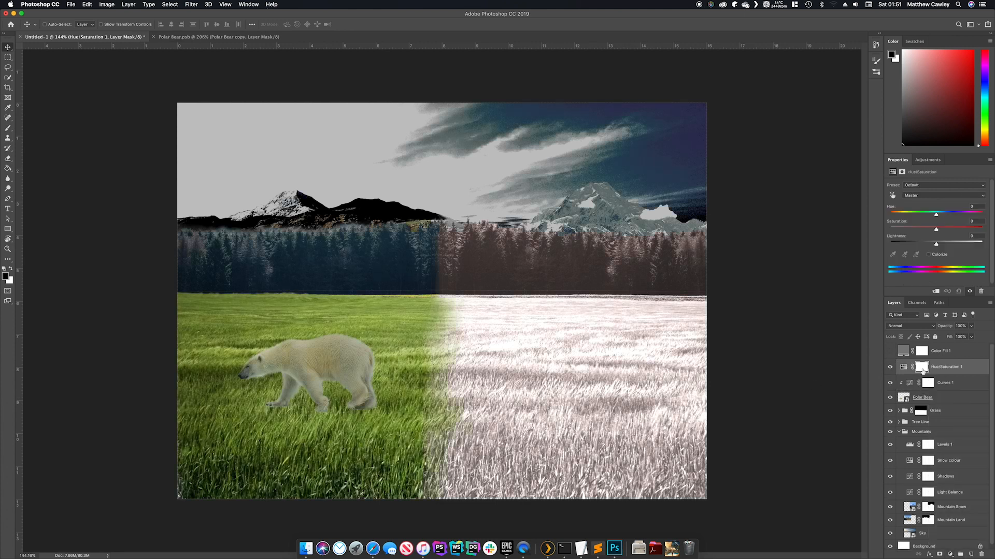
{"action": "left_click", "coordinate": [936, 291]}
{"action": "mouse_move", "coordinate": [935, 229]}
{"action": "left_mouse_down"}
{"action": "mouse_move", "coordinate": [904, 231]}
{"action": "mouse_move", "coordinate": [939, 244]}
{"action": "left_mouse_up"}
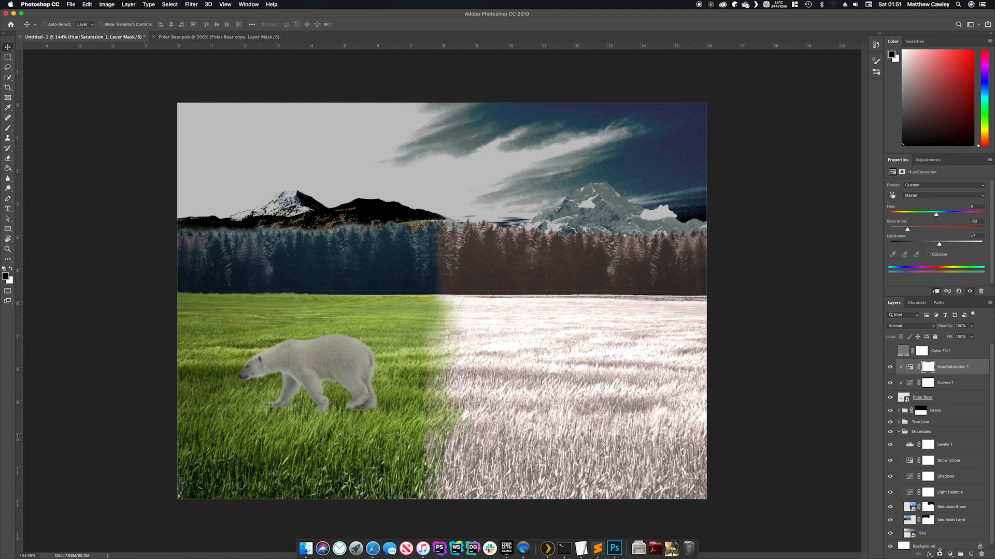
Clip a new Curves adjustment to Polar Bear, pulling its white end far down and lifting its black end to give a flat grey shade.
{"action": "left_click", "coordinate": [949, 555]}
{"action": "left_click", "coordinate": [948, 428]}
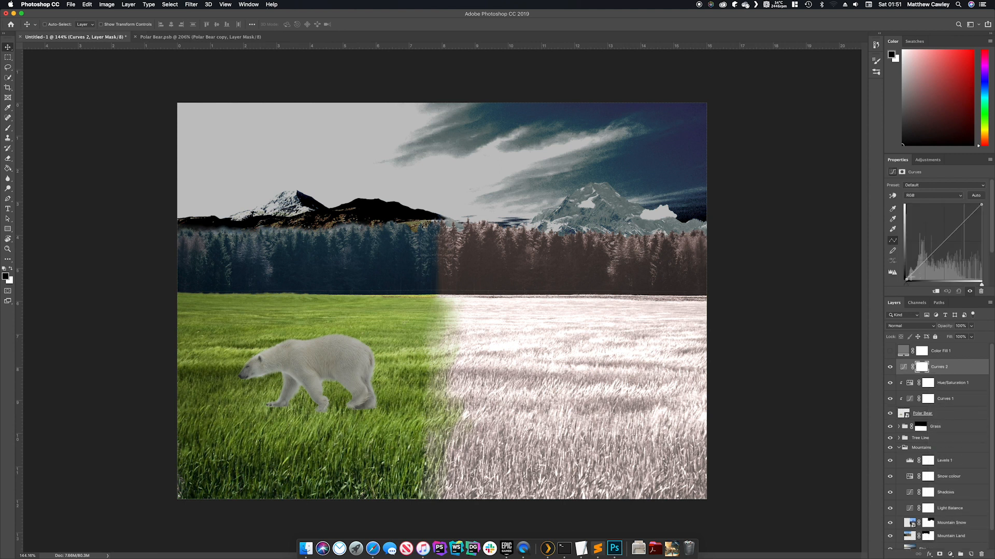
{"action": "left_click_drag", "start_coordinate": [981, 205], "coordinate": [978, 239]}
{"action": "left_click", "coordinate": [936, 292]}
{"action": "left_click_drag", "start_coordinate": [906, 280], "coordinate": [903, 273]}
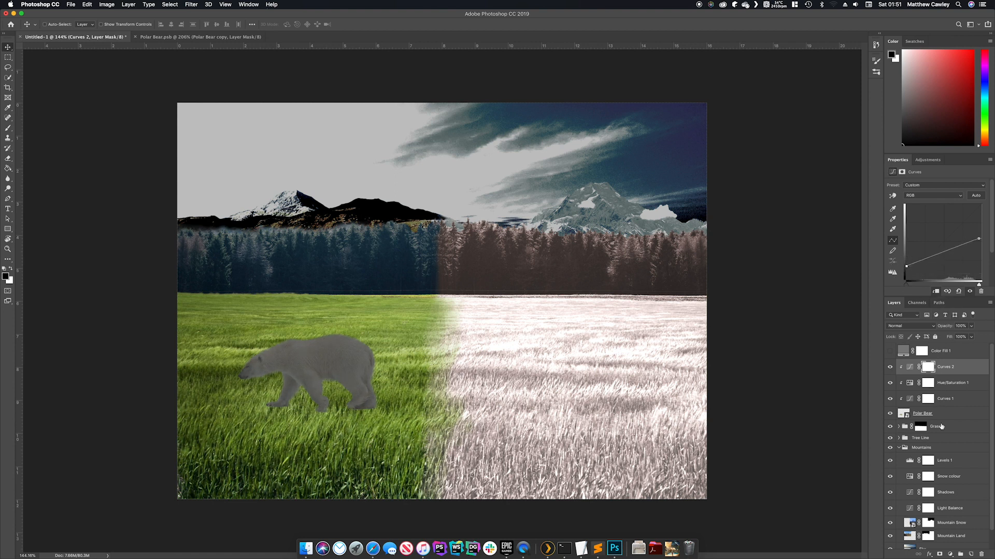
Invert the Curves 2 mask to black and set the Brush tool's flow to 7%.
{"action": "key", "text": "super+i"}
{"action": "key", "text": "b"}
{"action": "left_click", "coordinate": [204, 25]}
{"action": "left_click_drag", "start_coordinate": [208, 23], "coordinate": [207, 24]}
Paint white on the Curves 2 mask to shade the polar bear's legs and rump.
{"action": "left_click_drag", "start_coordinate": [339, 386], "coordinate": [334, 386]}
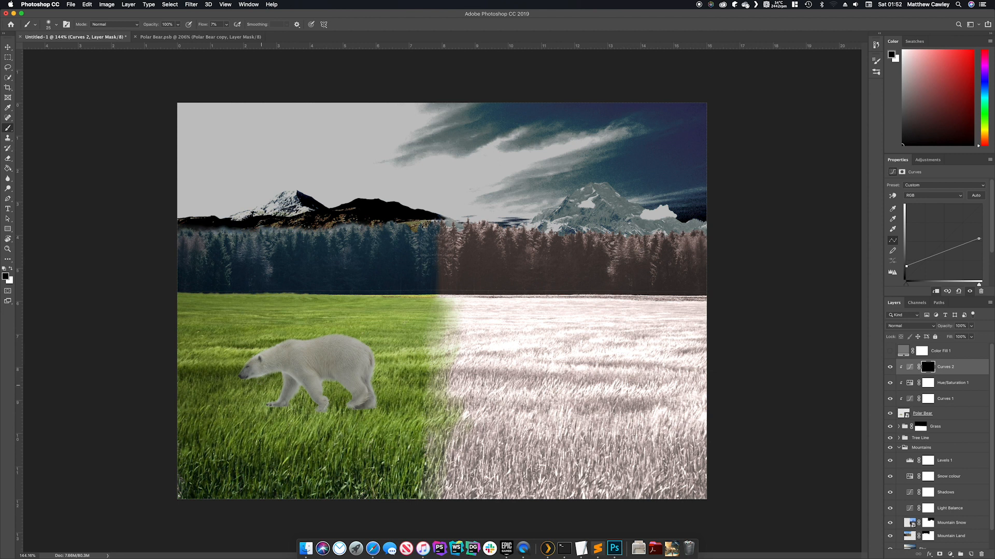
{"action": "key", "text": "super+plus"}
{"action": "key", "text": "x"}
{"action": "mouse_move", "coordinate": [192, 402]}
{"action": "left_mouse_down"}
{"action": "mouse_move", "coordinate": [241, 410]}
{"action": "mouse_move", "coordinate": [230, 408]}
{"action": "mouse_move", "coordinate": [238, 424]}
{"action": "mouse_move", "coordinate": [227, 412]}
{"action": "mouse_move", "coordinate": [244, 415]}
{"action": "mouse_move", "coordinate": [238, 432]}
{"action": "mouse_move", "coordinate": [213, 441]}
{"action": "left_mouse_up"}
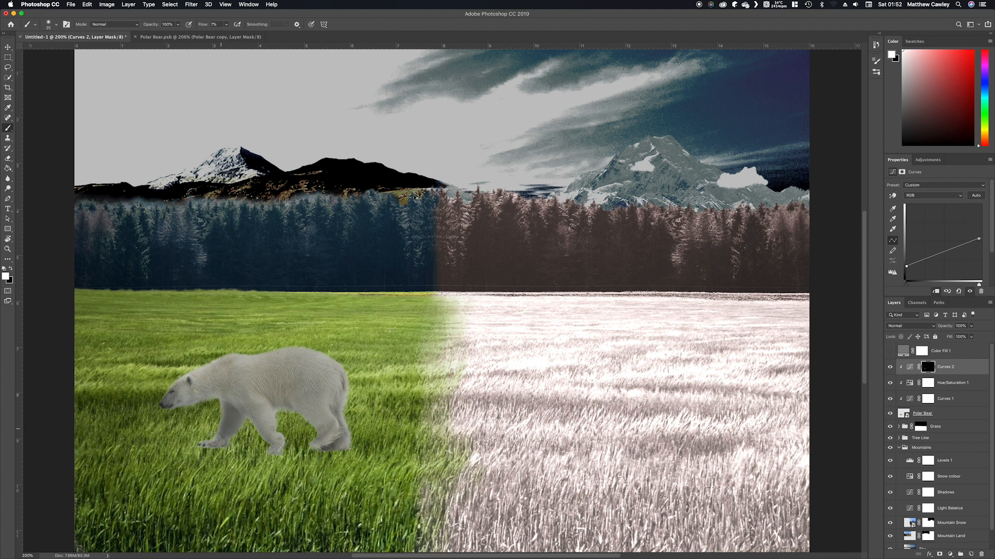
{"action": "left_click_drag", "start_coordinate": [344, 394], "coordinate": [345, 428]}
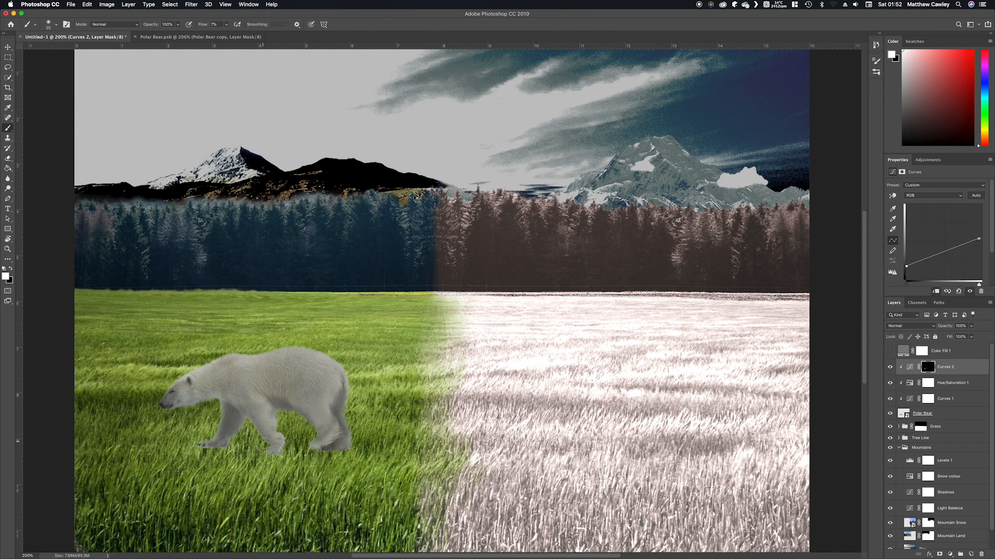
{"action": "mouse_move", "coordinate": [222, 406]}
{"action": "left_mouse_down"}
{"action": "mouse_move", "coordinate": [167, 409]}
{"action": "mouse_move", "coordinate": [227, 404]}
{"action": "mouse_move", "coordinate": [236, 425]}
{"action": "left_mouse_up"}
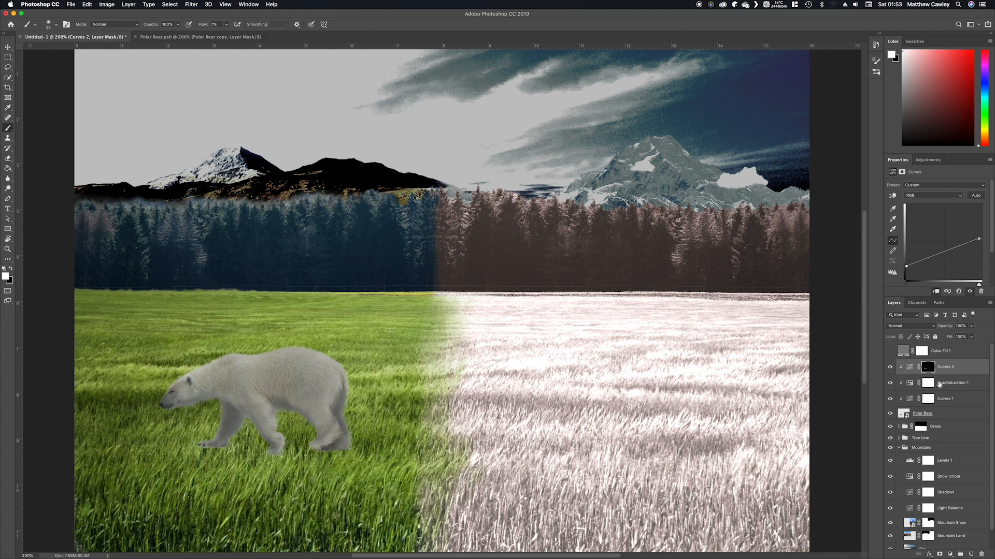
Add a layer mask to Polar Bear and choose the Tall Grass 1 brush.
{"action": "left_click", "coordinate": [943, 415]}
{"action": "left_click", "coordinate": [941, 554]}
{"action": "left_click", "coordinate": [10, 269]}
{"action": "left_click", "coordinate": [56, 25]}
{"action": "scroll", "coordinate": [396, 129], "scroll_direction": "down", "scroll_amount": 5}
{"action": "left_click", "coordinate": [59, 210]}
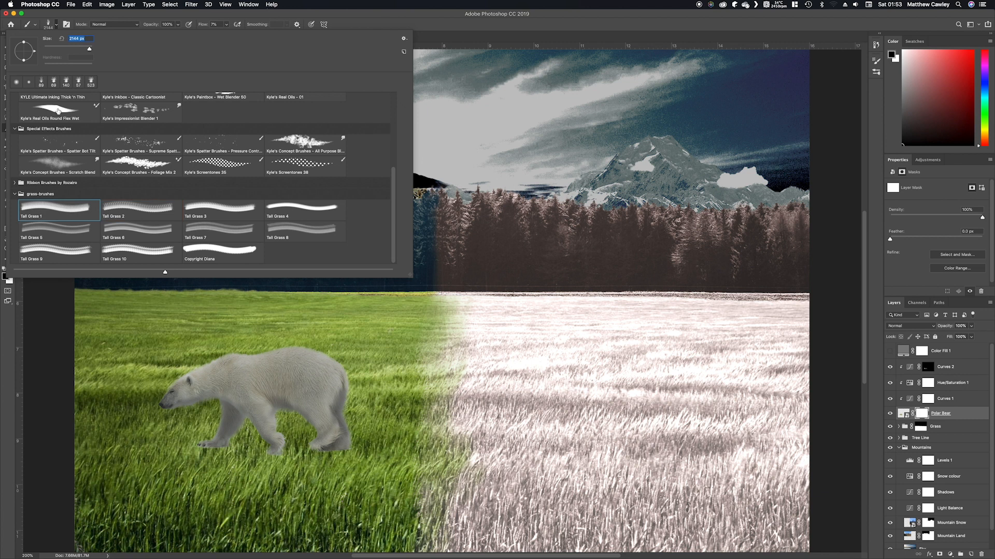
Paint black grass strokes at 100% flow on the Polar Bear mask so the paws sink into the grass.
{"action": "left_click", "coordinate": [60, 352]}
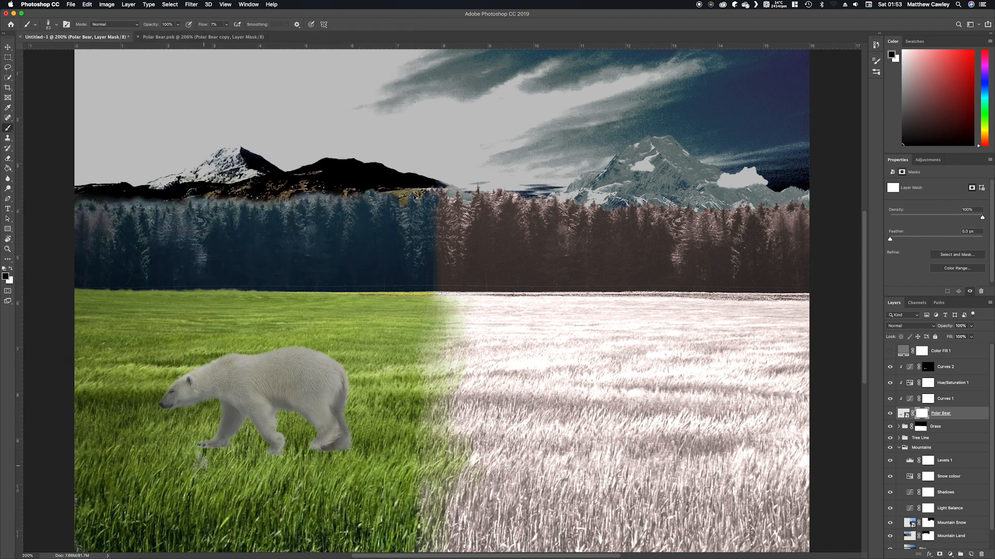
{"action": "left_click_drag", "start_coordinate": [203, 24], "coordinate": [253, 25]}
{"action": "mouse_move", "coordinate": [200, 461]}
{"action": "left_mouse_down"}
{"action": "mouse_move", "coordinate": [287, 466]}
{"action": "mouse_move", "coordinate": [274, 451]}
{"action": "mouse_move", "coordinate": [271, 462]}
{"action": "mouse_move", "coordinate": [341, 463]}
{"action": "left_mouse_up"}
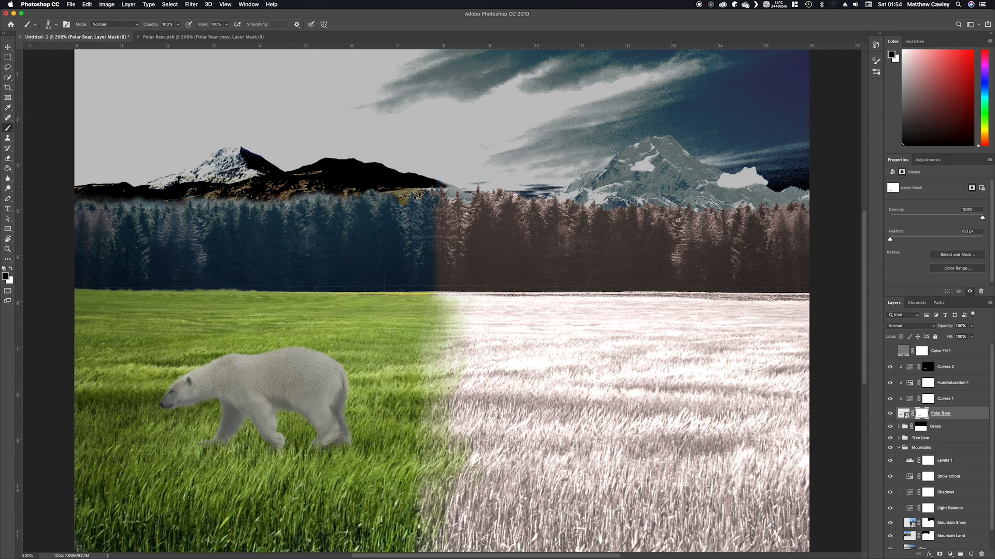
Lower the white end of the Curves 2 adjustment slightly further.
{"action": "left_click", "coordinate": [944, 368]}
{"action": "left_click_drag", "start_coordinate": [981, 241], "coordinate": [982, 246]}
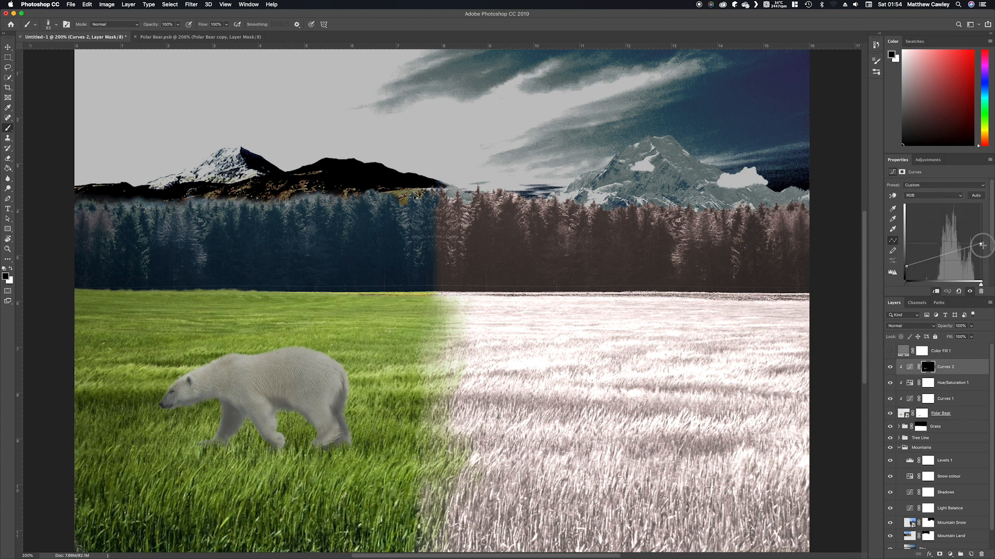
Add a new empty layer directly below Polar Bear and choose the Soft Round brush.
{"action": "left_click", "coordinate": [958, 414]}
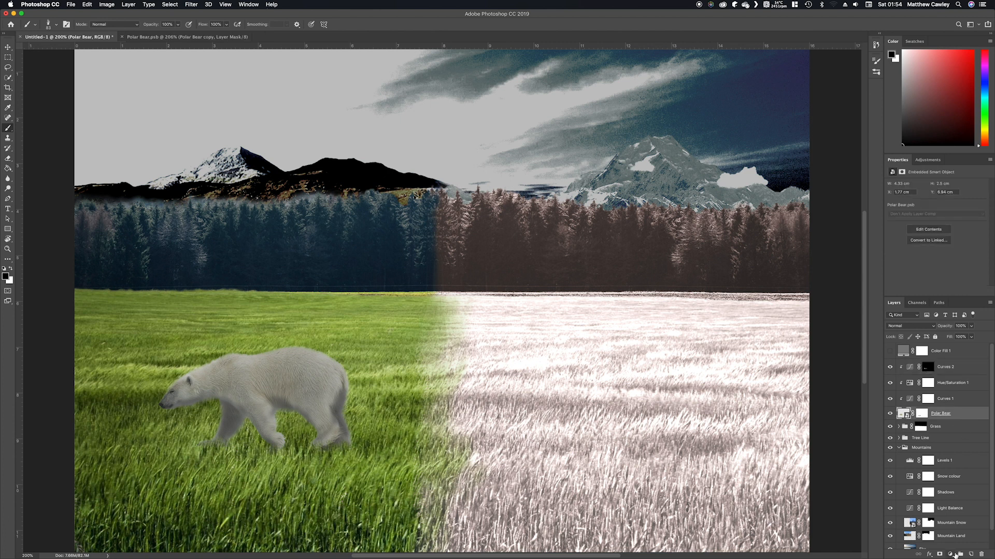
{"action": "left_click", "coordinate": [969, 554], "text": "super"}
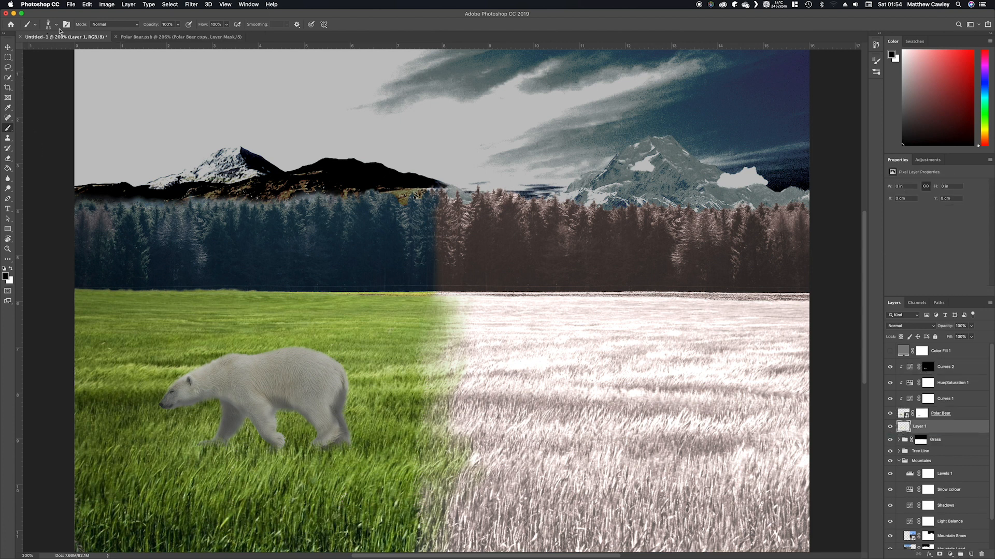
{"action": "left_click", "coordinate": [57, 24]}
{"action": "left_click_drag", "start_coordinate": [396, 199], "coordinate": [396, 124]}
{"action": "left_click", "coordinate": [58, 113]}
{"action": "left_click", "coordinate": [56, 26]}
Paint a soft black shadow beneath the polar bear's paws at a low brush flow.
{"action": "left_click_drag", "start_coordinate": [203, 24], "coordinate": [170, 29]}
{"action": "left_click_drag", "start_coordinate": [218, 444], "coordinate": [207, 441]}
{"action": "left_click_drag", "start_coordinate": [203, 24], "coordinate": [129, 26]}
{"action": "mouse_move", "coordinate": [178, 425]}
{"action": "left_mouse_down"}
{"action": "mouse_move", "coordinate": [170, 443]}
{"action": "mouse_move", "coordinate": [266, 452]}
{"action": "left_mouse_up"}
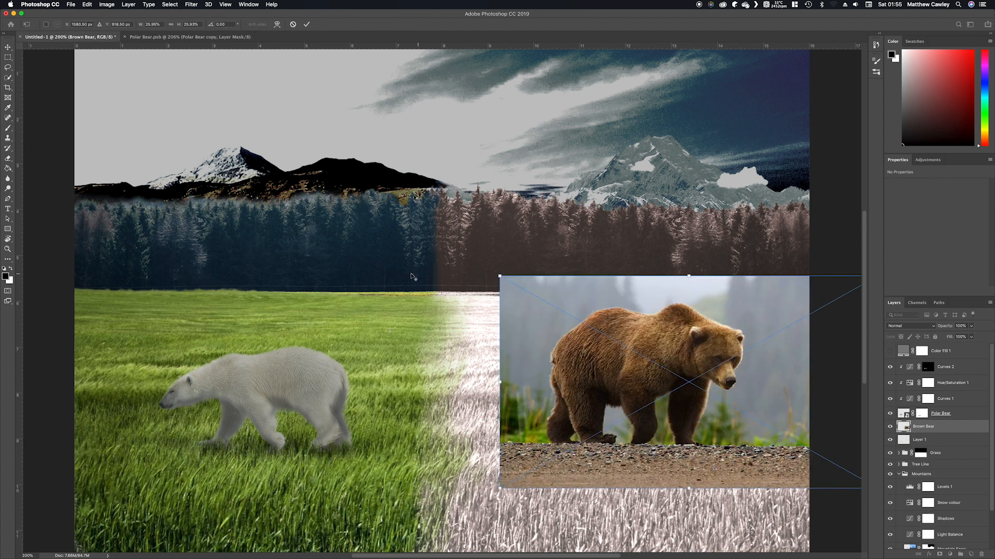
Scale the placed Brown Bear image down and position the bear on the snowy grass, level with the polar bear.
{"action": "left_click_drag", "start_coordinate": [498, 279], "coordinate": [536, 300]}
{"action": "left_click_drag", "start_coordinate": [622, 380], "coordinate": [591, 394]}
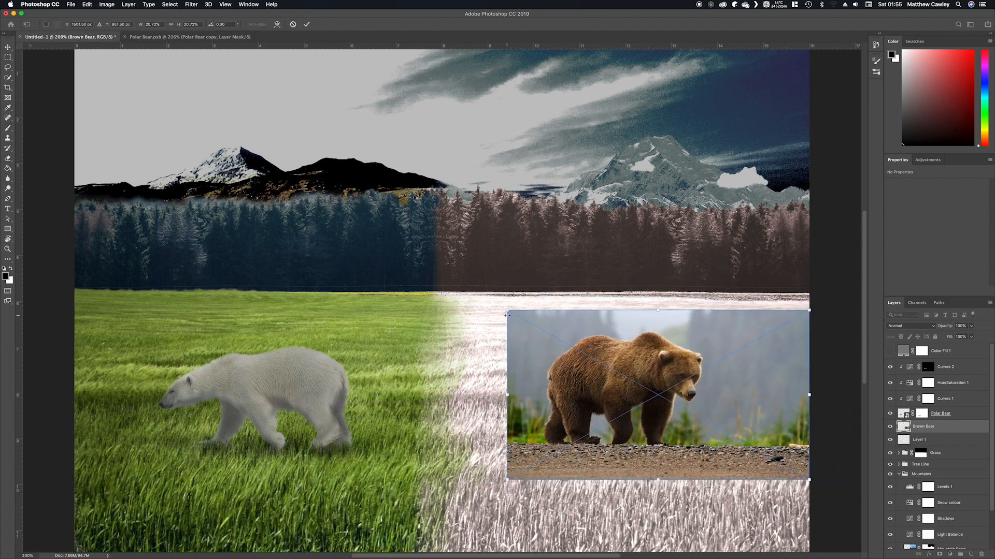
{"action": "left_click_drag", "start_coordinate": [508, 312], "coordinate": [522, 320]}
{"action": "left_click_drag", "start_coordinate": [590, 384], "coordinate": [580, 391]}
{"action": "key", "text": "Return"}
Open the contents of the Brown Bear smart object for editing.
{"action": "right_click", "coordinate": [937, 427]}
{"action": "left_click", "coordinate": [875, 225]}
{"action": "key", "text": "Escape"}
{"action": "right_click", "coordinate": [945, 428]}
{"action": "left_click", "coordinate": [896, 327]}
{"action": "double_click", "coordinate": [903, 427]}
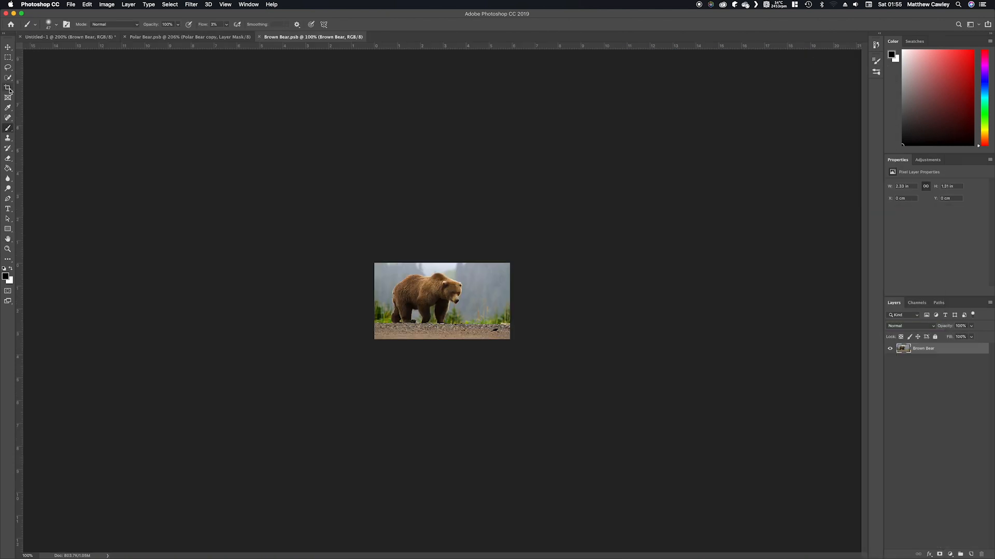
Select the brown bear as the subject and open the selection in Select and Mask.
{"action": "left_click", "coordinate": [8, 249]}
{"action": "left_click", "coordinate": [447, 300]}
{"action": "left_click", "coordinate": [511, 299]}
{"action": "left_click", "coordinate": [8, 68]}
{"action": "left_click", "coordinate": [8, 77]}
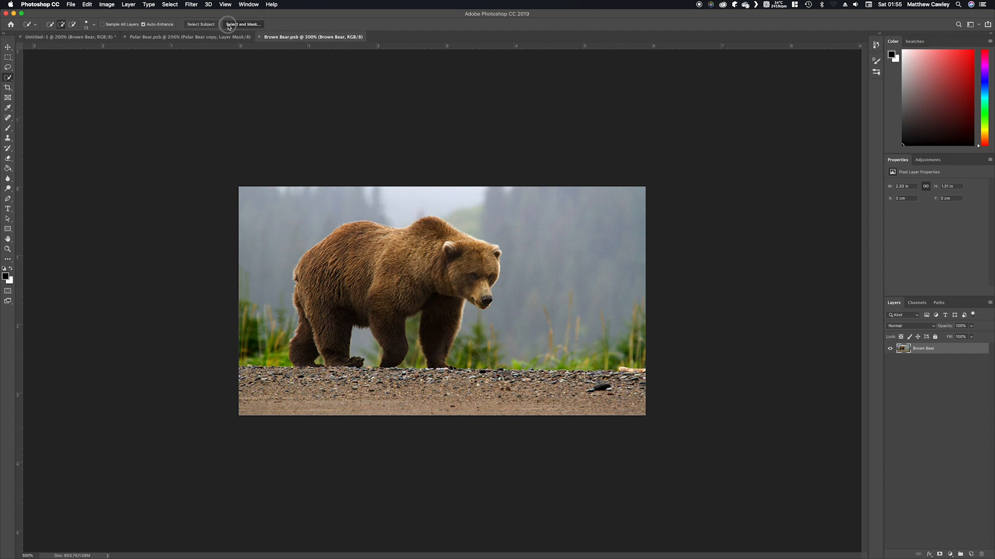
{"action": "left_click", "coordinate": [245, 25]}
Refine the fur edge along the brown bear's back with a smaller Refine Edge Brush.
{"action": "key", "text": "r"}
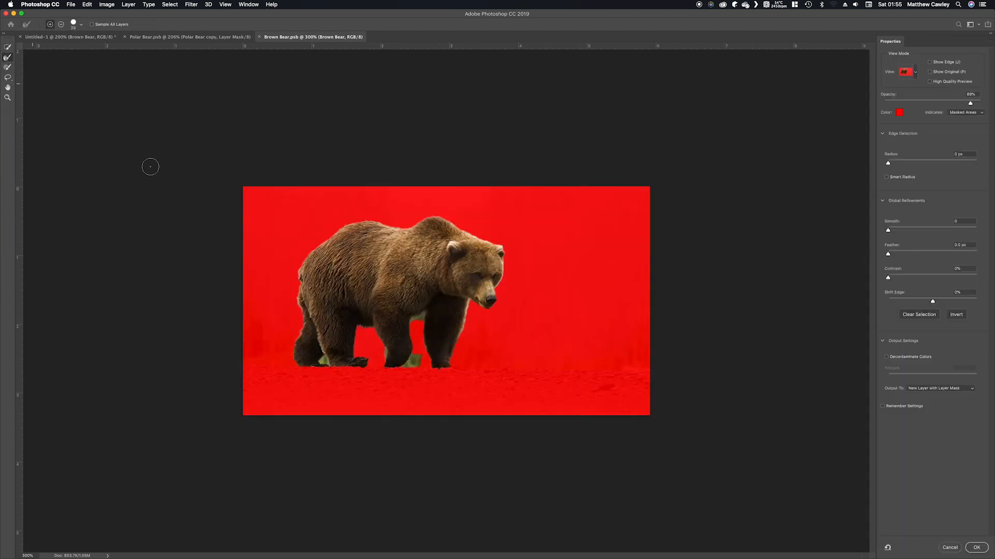
{"action": "key", "text": "["}
{"action": "mouse_move", "coordinate": [337, 231]}
{"action": "left_mouse_down"}
{"action": "mouse_move", "coordinate": [300, 285]}
{"action": "mouse_move", "coordinate": [294, 356]}
{"action": "mouse_move", "coordinate": [339, 364]}
{"action": "mouse_move", "coordinate": [362, 352]}
{"action": "mouse_move", "coordinate": [377, 322]}
{"action": "mouse_move", "coordinate": [383, 365]}
{"action": "mouse_move", "coordinate": [423, 335]}
{"action": "mouse_move", "coordinate": [446, 365]}
{"action": "mouse_move", "coordinate": [468, 316]}
{"action": "mouse_move", "coordinate": [502, 282]}
{"action": "mouse_move", "coordinate": [504, 244]}
{"action": "mouse_move", "coordinate": [441, 213]}
{"action": "mouse_move", "coordinate": [347, 227]}
{"action": "left_mouse_up"}
Clean the leftover grass between the brown bear's front legs with the Quick Selection tool.
{"action": "key", "text": "w"}
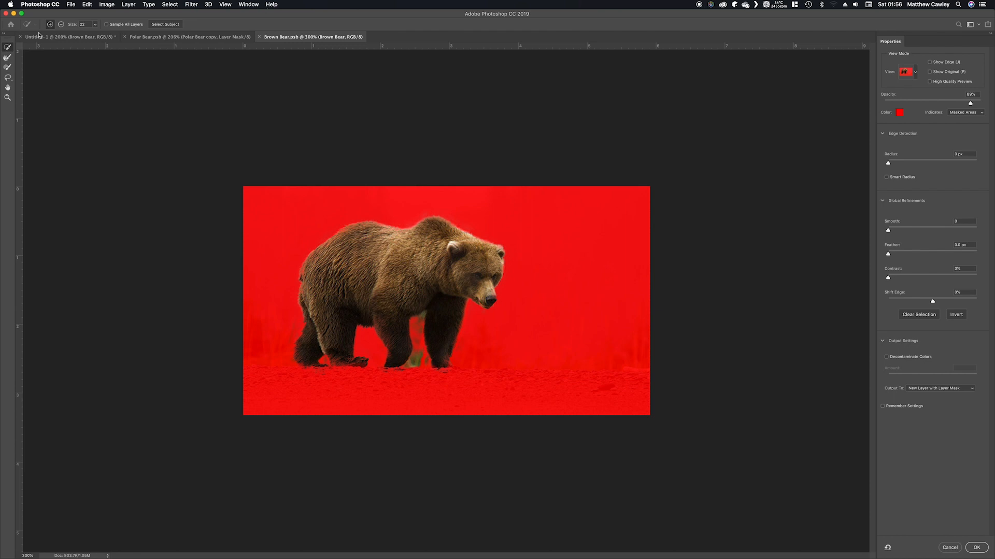
{"action": "left_click_drag", "start_coordinate": [420, 372], "coordinate": [409, 368]}
{"action": "key", "text": "bracketleft"}
{"action": "key", "text": "bracketleft"}
Output the cut-out to a new layer with layer mask, save Brown Bear.psb and return to the Untitled-1 composite.
{"action": "left_click", "coordinate": [976, 548]}
{"action": "key", "text": "ctrl+s"}
{"action": "key", "text": "ctrl+Tab"}
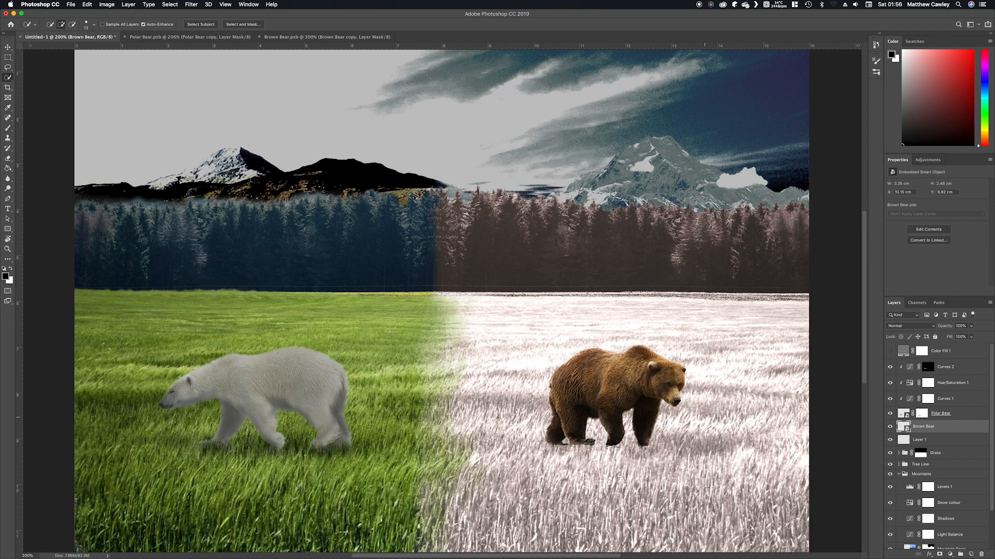
Move Layer 1 above Brown Bear, then group it with the Polar Bear layer and its adjustments as "Polar Bear".
{"action": "left_click", "coordinate": [8, 127]}
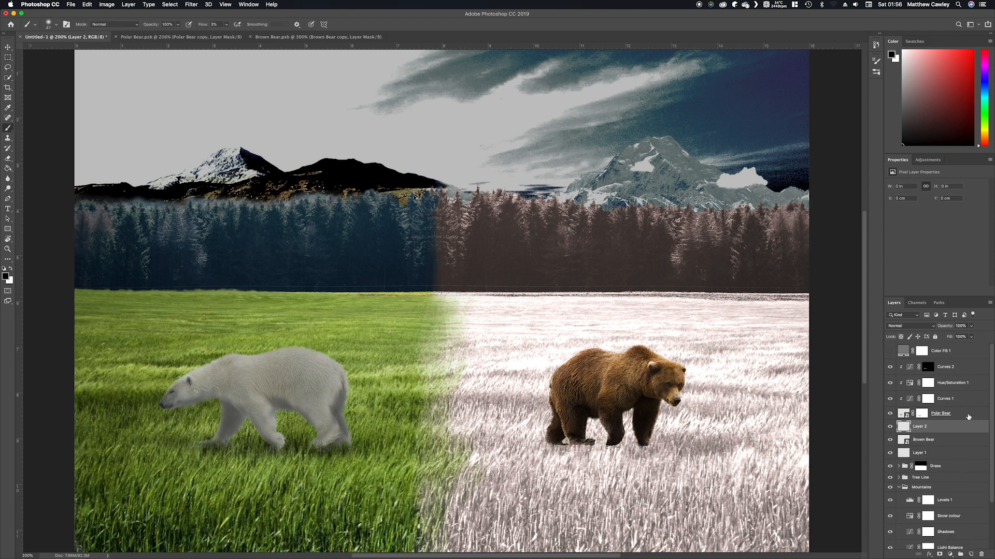
{"action": "left_click_drag", "start_coordinate": [966, 422], "coordinate": [950, 443]}
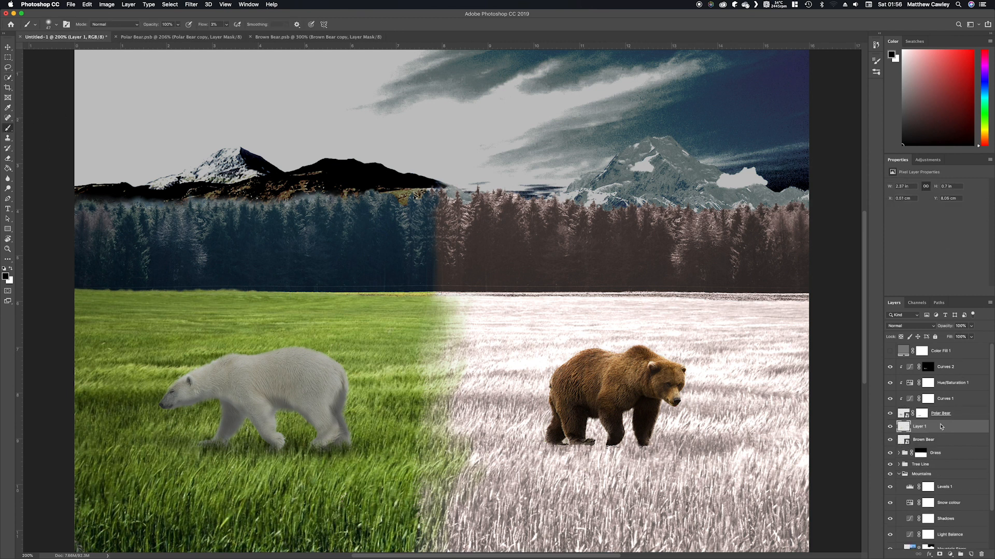
{"action": "key", "text": "super+g"}
{"action": "double_click", "coordinate": [925, 363]}
{"action": "type", "text": "Polar Bear"}
{"action": "key", "text": "Return"}
Clip a Curves adjustment to Brown Bear that lifts its blacks under the Color Fill 1 greyscale preview, and hide the preview.
{"action": "left_click", "coordinate": [923, 375]}
{"action": "left_click", "coordinate": [890, 351]}
{"action": "left_click", "coordinate": [950, 554]}
{"action": "left_click", "coordinate": [965, 448]}
{"action": "left_click_drag", "start_coordinate": [905, 280], "coordinate": [905, 262]}
{"action": "left_click", "coordinate": [936, 291]}
{"action": "left_click", "coordinate": [890, 351]}
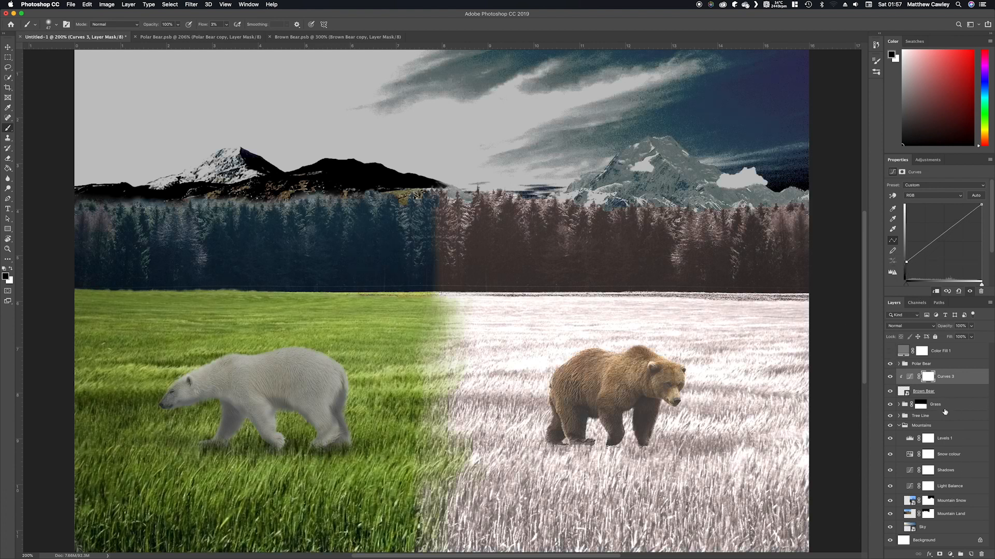
Add a new layer below Brown Bear and paint a soft black shadow beneath the bear's paws.
{"action": "left_click", "coordinate": [950, 396]}
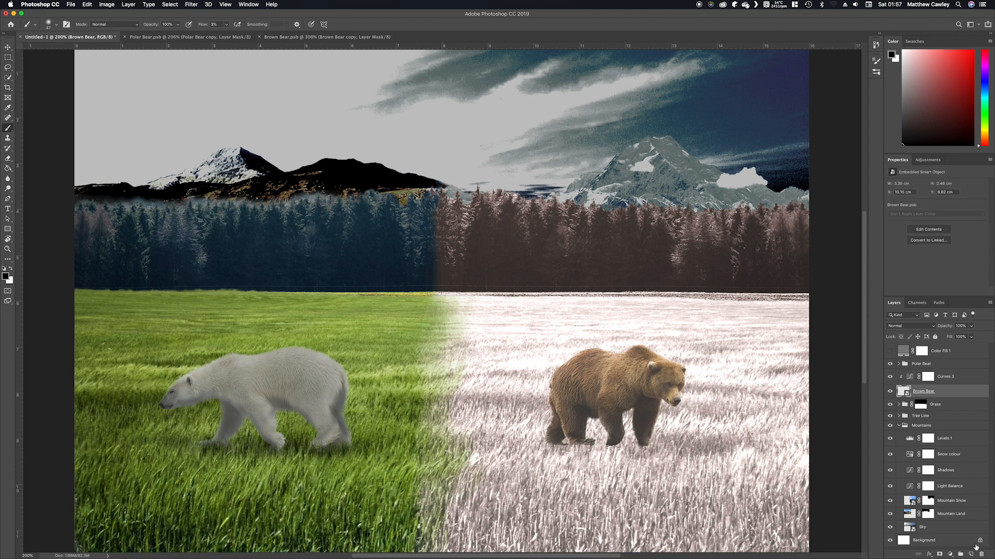
{"action": "left_click", "coordinate": [971, 555]}
{"action": "left_click_drag", "start_coordinate": [939, 386], "coordinate": [920, 410]}
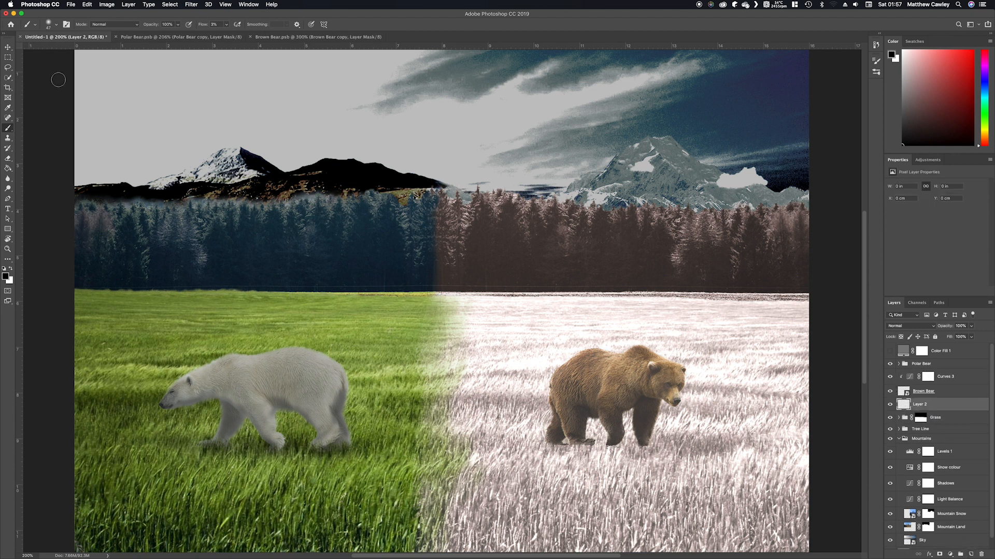
{"action": "mouse_move", "coordinate": [601, 452]}
{"action": "left_mouse_down"}
{"action": "mouse_move", "coordinate": [555, 448]}
{"action": "mouse_move", "coordinate": [666, 451]}
{"action": "mouse_move", "coordinate": [554, 444]}
{"action": "mouse_move", "coordinate": [650, 449]}
{"action": "left_mouse_up"}
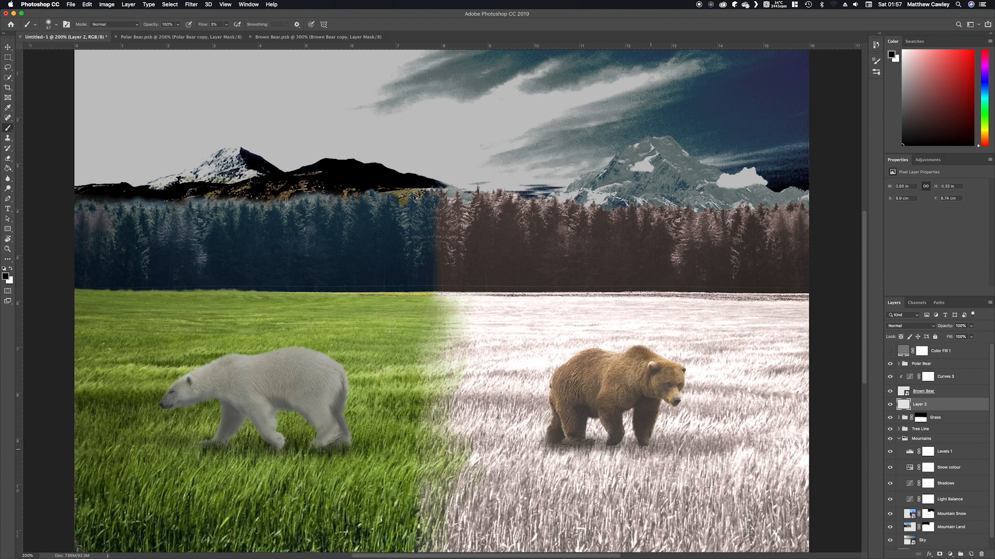
Add a layer mask to Brown Bear and choose the Tall Grass 1 brush at a high flow.
{"action": "left_click", "coordinate": [957, 392]}
{"action": "left_click", "coordinate": [939, 554]}
{"action": "left_click", "coordinate": [56, 25]}
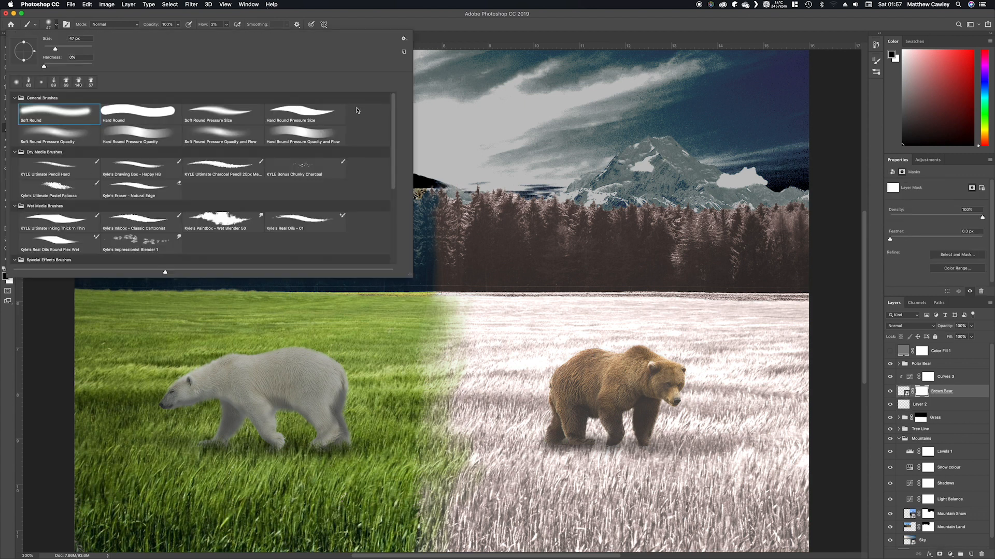
{"action": "scroll", "coordinate": [356, 110], "scroll_direction": "down", "scroll_amount": 5}
{"action": "left_click", "coordinate": [57, 208]}
{"action": "mouse_move", "coordinate": [203, 24]}
{"action": "left_mouse_down"}
{"action": "mouse_move", "coordinate": [248, 25]}
{"action": "mouse_move", "coordinate": [197, 25]}
{"action": "left_mouse_up"}
Blend the brown bear's paws into the snowy grass with smaller grass strokes on its mask, touching up the hind leg in white.
{"action": "left_click", "coordinate": [56, 24]}
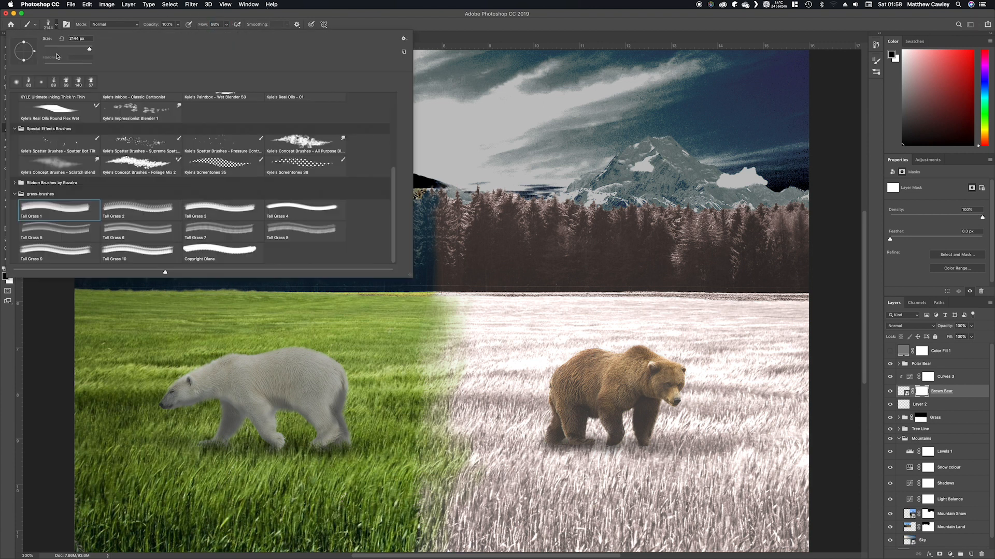
{"action": "left_click", "coordinate": [56, 24]}
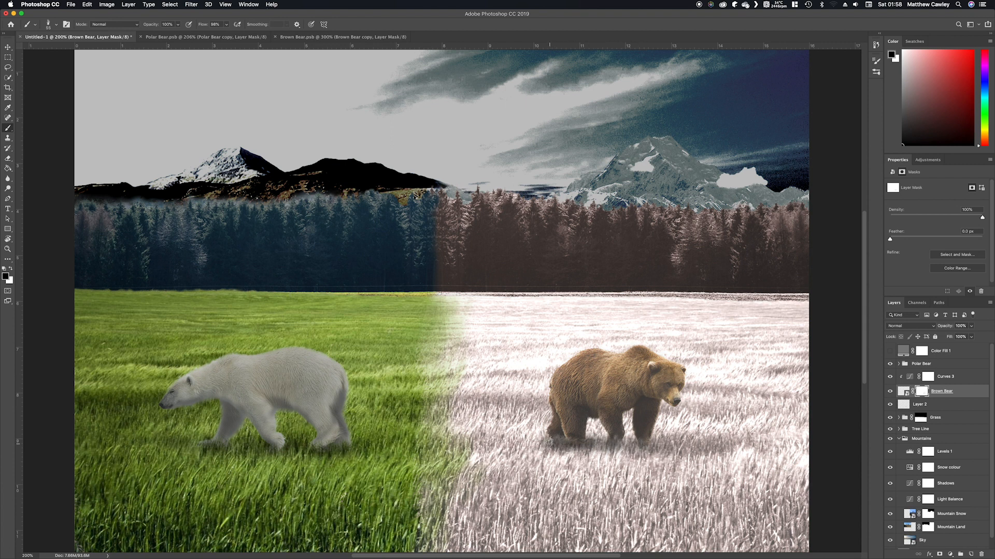
{"action": "key", "text": "x"}
{"action": "left_click_drag", "start_coordinate": [552, 429], "coordinate": [562, 443]}
{"action": "key", "text": "x"}
Select the shadow layer, Layer 2, and switch back to the Soft Round brush.
{"action": "key", "text": "alt+bracketleft"}
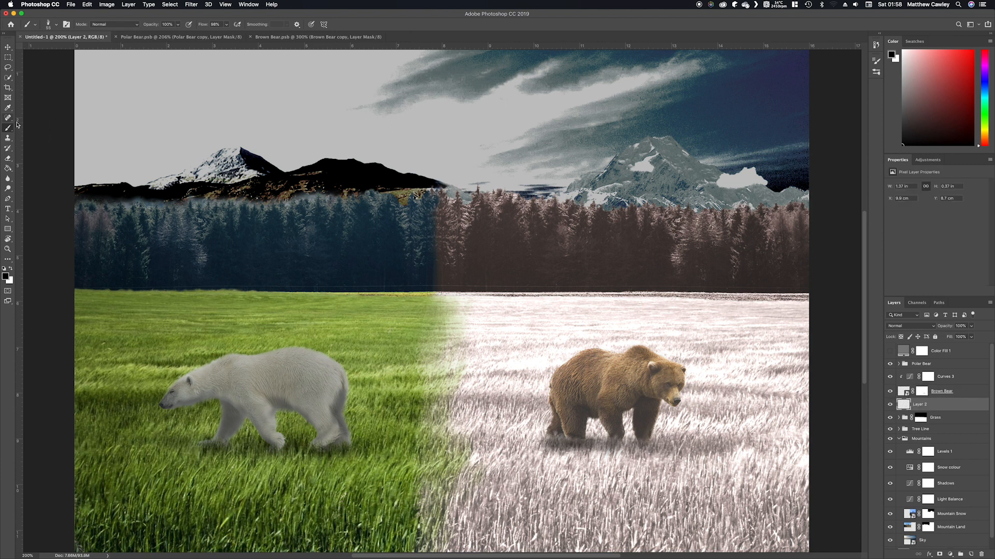
{"action": "left_click", "coordinate": [55, 25]}
{"action": "left_click", "coordinate": [14, 130]}
{"action": "left_click", "coordinate": [14, 119]}
{"action": "left_click", "coordinate": [14, 106]}
{"action": "double_click", "coordinate": [57, 110]}
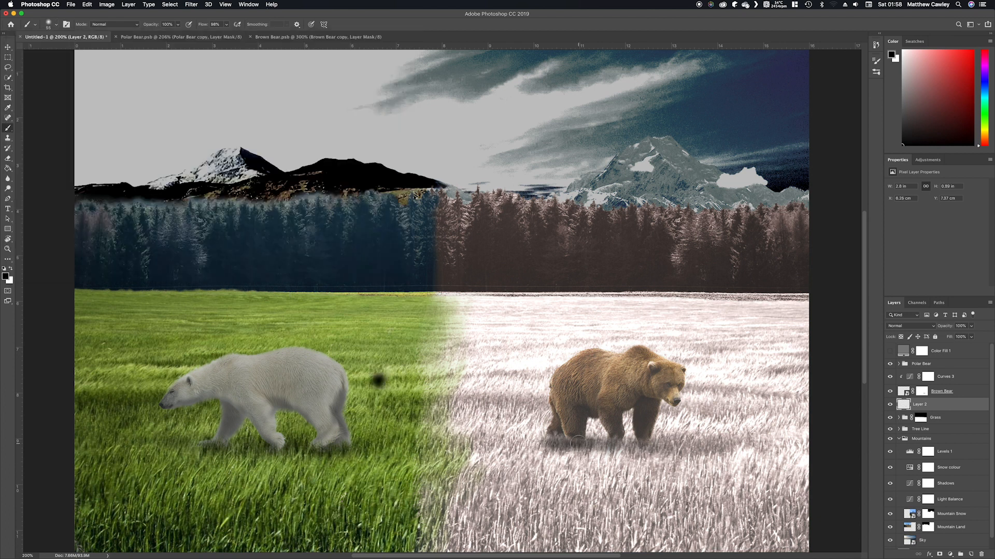
Set the brush flow to 2% and build up the soft black shadow around the brown bear's hind paws.
{"action": "key", "text": "shift+0"}
{"action": "key", "text": "shift+8"}
{"action": "key", "text": "shift+0"}
{"action": "key", "text": "shift+6"}
{"action": "key", "text": "shift+0"}
{"action": "key", "text": "shift+2"}
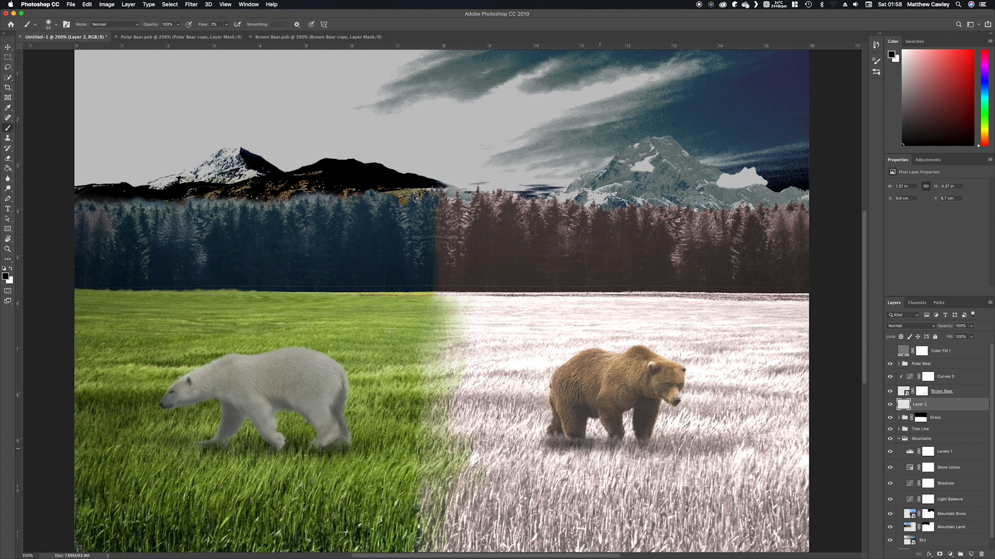
{"action": "mouse_move", "coordinate": [553, 434]}
{"action": "left_mouse_down"}
{"action": "mouse_move", "coordinate": [569, 455]}
{"action": "mouse_move", "coordinate": [581, 438]}
{"action": "mouse_move", "coordinate": [555, 442]}
{"action": "left_mouse_up"}
{"action": "key", "text": "z"}
{"action": "key", "text": "x"}
{"action": "key", "text": "b"}
{"action": "key", "text": "x"}
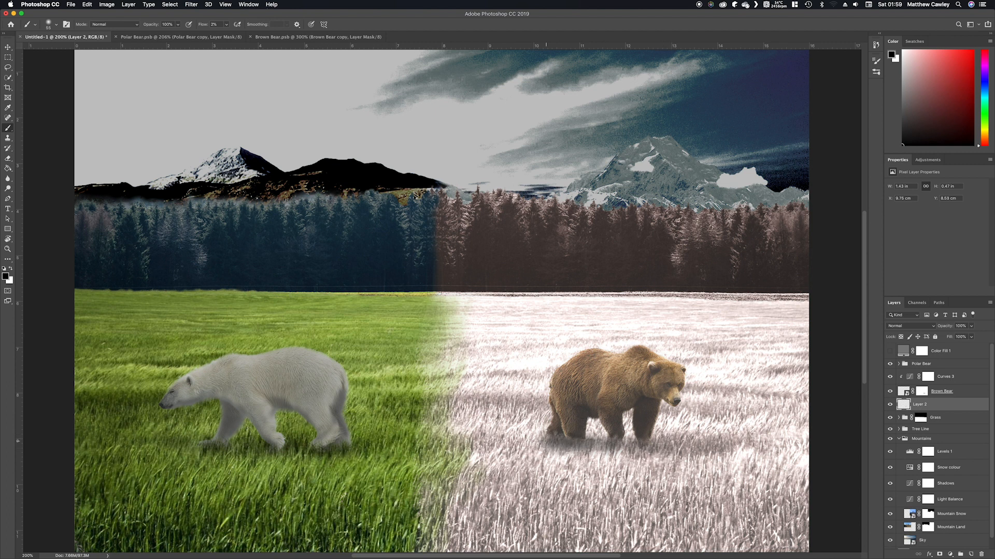
Rework the shadow around the brown bear's hind paws with black and white strokes, and trim it with the Eraser at 32% flow.
{"action": "mouse_move", "coordinate": [545, 434]}
{"action": "left_mouse_down"}
{"action": "mouse_move", "coordinate": [583, 425]}
{"action": "mouse_move", "coordinate": [577, 429]}
{"action": "mouse_move", "coordinate": [595, 440]}
{"action": "mouse_move", "coordinate": [618, 439]}
{"action": "mouse_move", "coordinate": [544, 446]}
{"action": "mouse_move", "coordinate": [573, 446]}
{"action": "mouse_move", "coordinate": [544, 447]}
{"action": "mouse_move", "coordinate": [580, 459]}
{"action": "mouse_move", "coordinate": [646, 450]}
{"action": "mouse_move", "coordinate": [595, 431]}
{"action": "mouse_move", "coordinate": [552, 456]}
{"action": "mouse_move", "coordinate": [550, 444]}
{"action": "mouse_move", "coordinate": [562, 464]}
{"action": "left_mouse_up"}
{"action": "key", "text": "x"}
{"action": "key", "text": "x"}
{"action": "key", "text": "x"}
{"action": "left_click", "coordinate": [7, 158]}
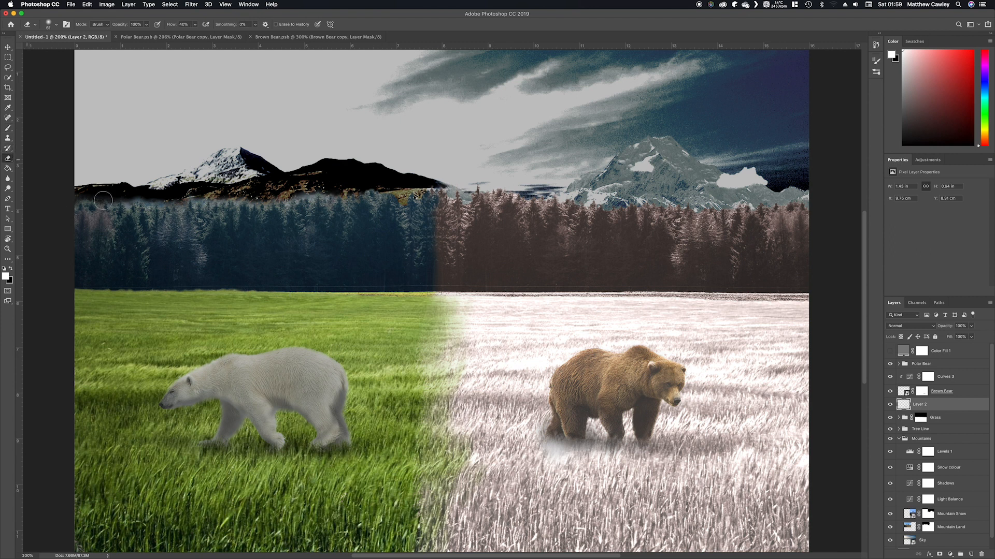
{"action": "left_click_drag", "start_coordinate": [168, 23], "coordinate": [163, 23]}
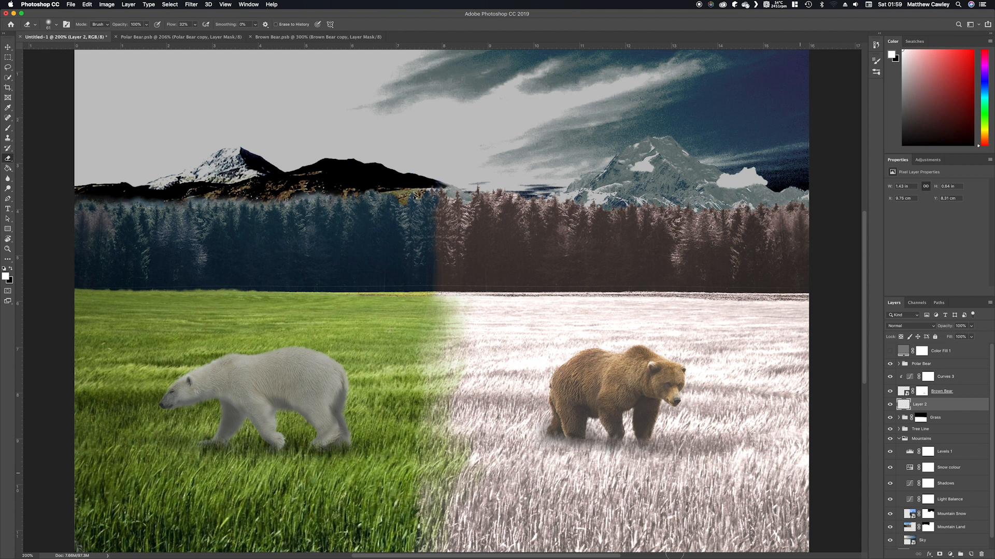
Group Layer 2, Brown Bear and its Curves 3 adjustment, and name the group "Bown Bear".
{"action": "left_click", "coordinate": [947, 377], "text": "shift"}
{"action": "left_click", "coordinate": [960, 554]}
{"action": "double_click", "coordinate": [915, 373]}
{"action": "key", "text": "Return"}
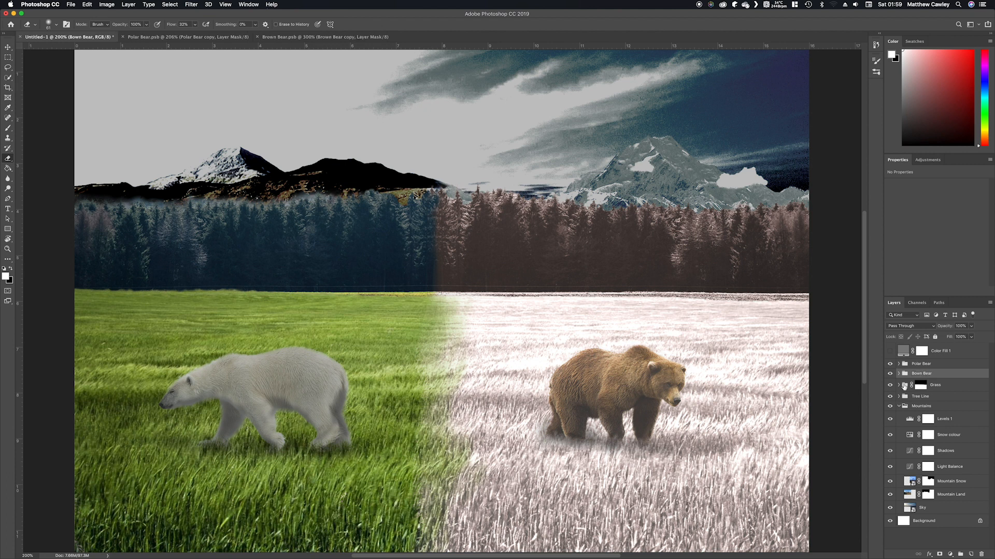
Add a new layer group named "Snow" above the Polar Bear group.
{"action": "left_click", "coordinate": [921, 366]}
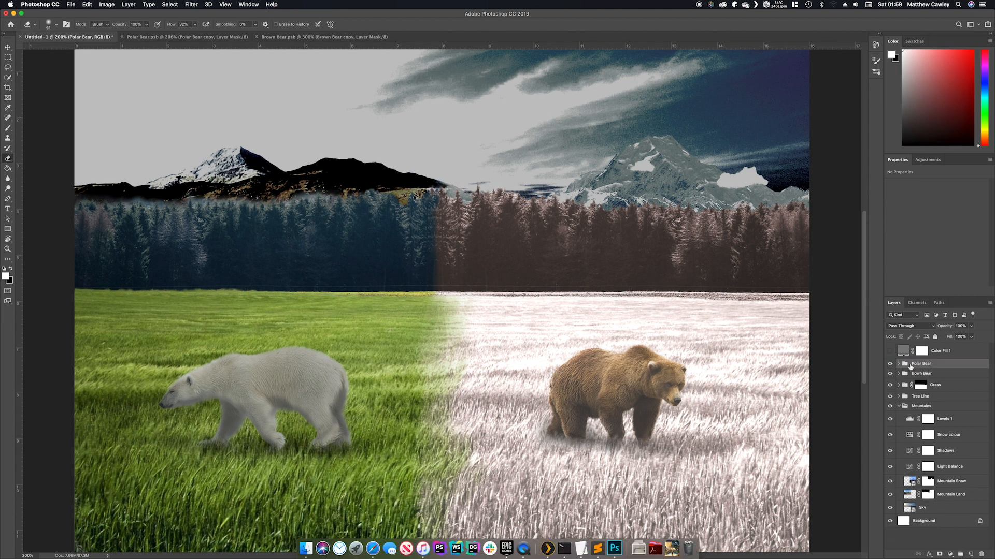
{"action": "left_click", "coordinate": [921, 373], "text": "shift"}
{"action": "key", "text": "super+g"}
{"action": "type", "text": "Snow"}
{"action": "key", "text": "Return"}
Place the Color Fill 1 layer in a new group named "Check Layers".
{"action": "left_click", "coordinate": [932, 351]}
{"action": "left_click", "coordinate": [960, 554]}
{"action": "double_click", "coordinate": [920, 348]}
{"action": "type", "text": "C"}
{"action": "key", "text": "Return"}
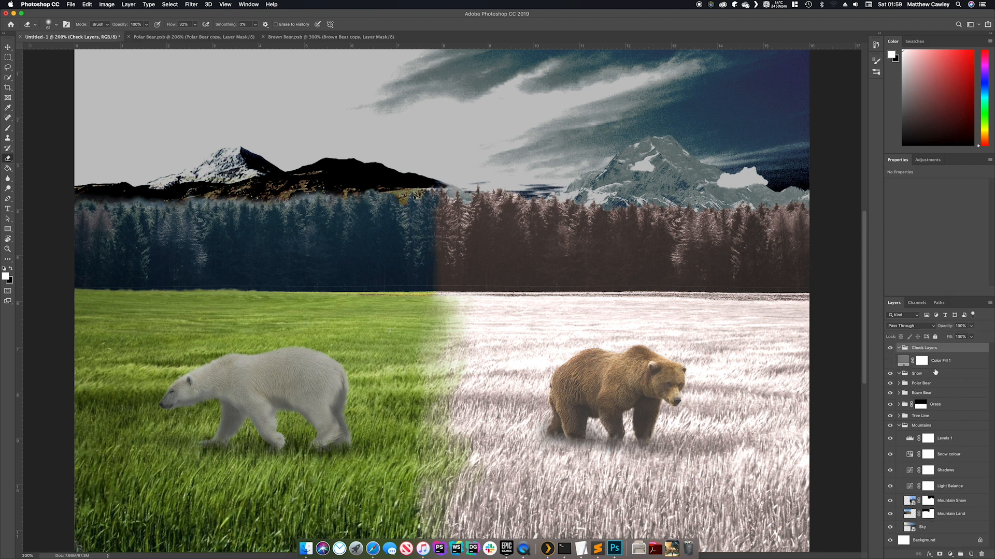
Rename the Color Fill 1 layer "Light Check", and hide and collapse the Check Layers group.
{"action": "double_click", "coordinate": [940, 360]}
{"action": "type", "text": "Light Check"}
{"action": "key", "text": "Return"}
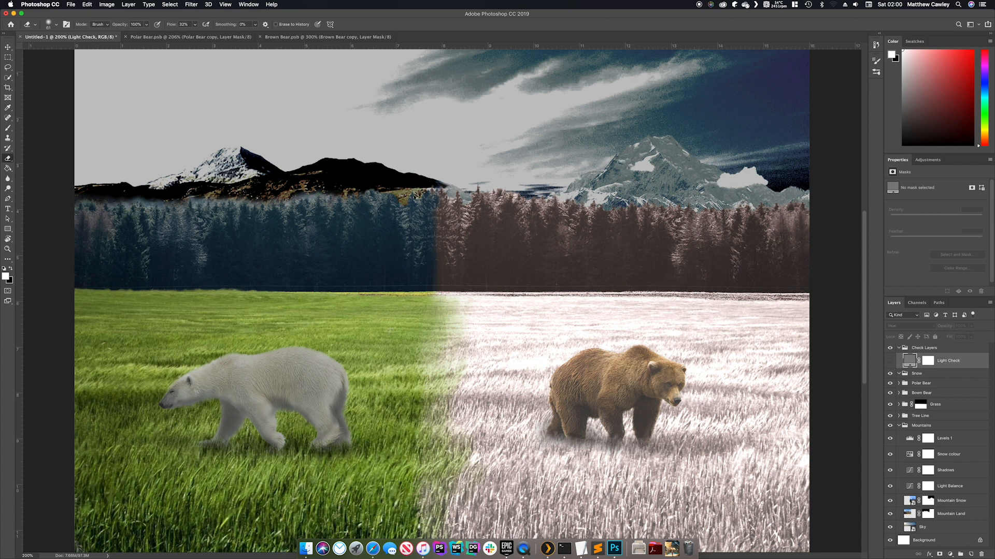
{"action": "left_click", "coordinate": [889, 360]}
{"action": "left_click", "coordinate": [889, 347]}
{"action": "left_click", "coordinate": [898, 347]}
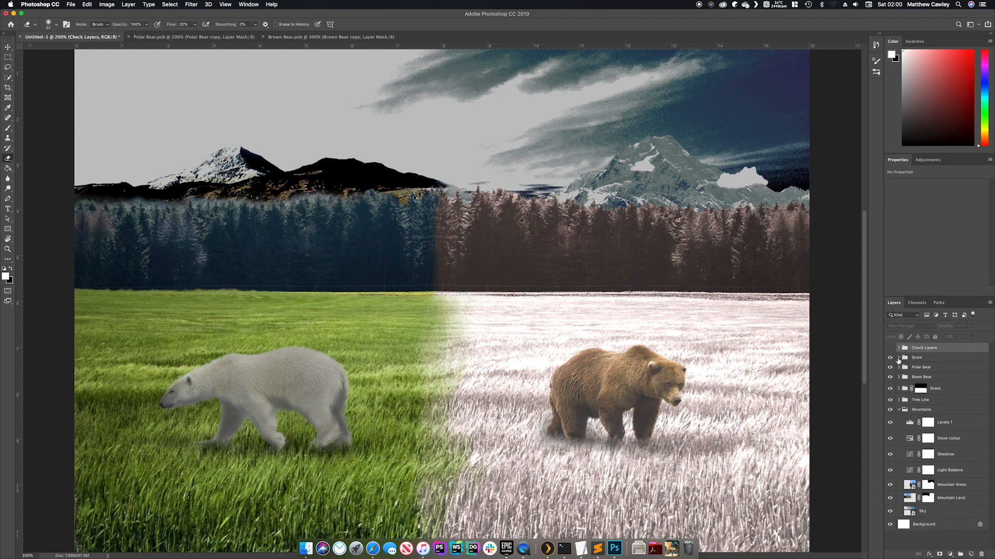
Add a black Solid Color fill layer and move it into the Snow group.
{"action": "left_click", "coordinate": [917, 358]}
{"action": "left_click", "coordinate": [950, 555]}
{"action": "left_click", "coordinate": [948, 394]}
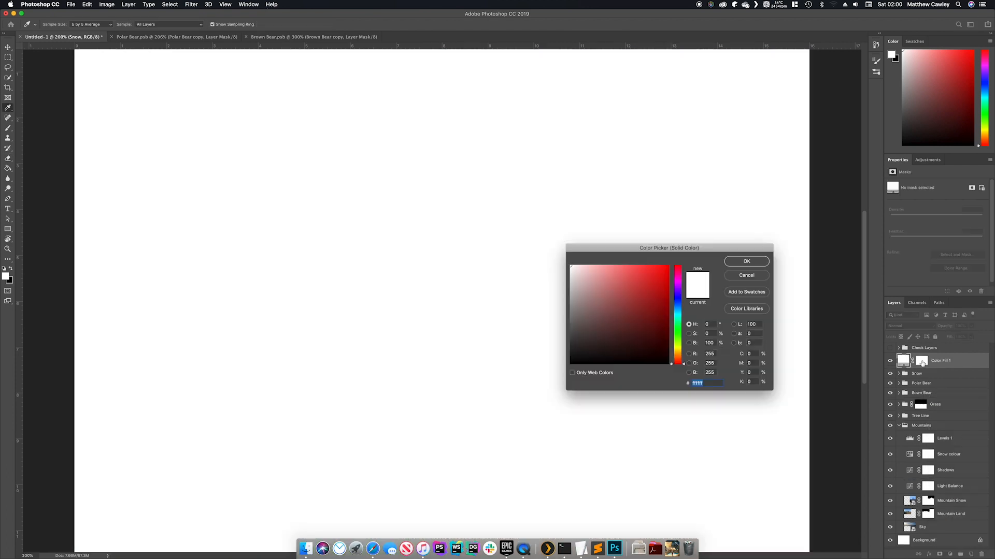
{"action": "left_click", "coordinate": [672, 403]}
{"action": "left_click", "coordinate": [752, 260]}
{"action": "left_click_drag", "start_coordinate": [941, 365], "coordinate": [939, 374]}
Rasterize the black fill layer in the Snow group.
{"action": "right_click", "coordinate": [939, 371]}
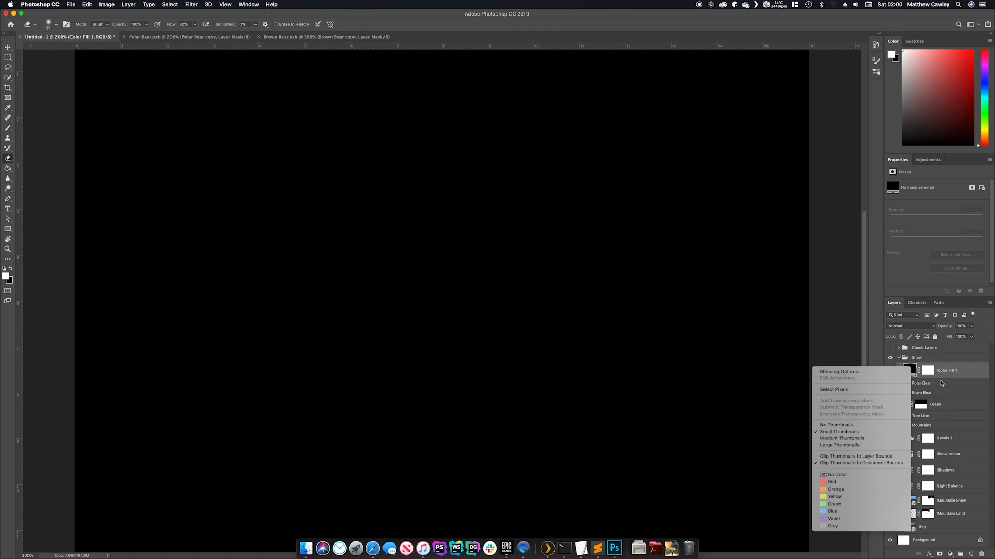
{"action": "right_click", "coordinate": [948, 357]}
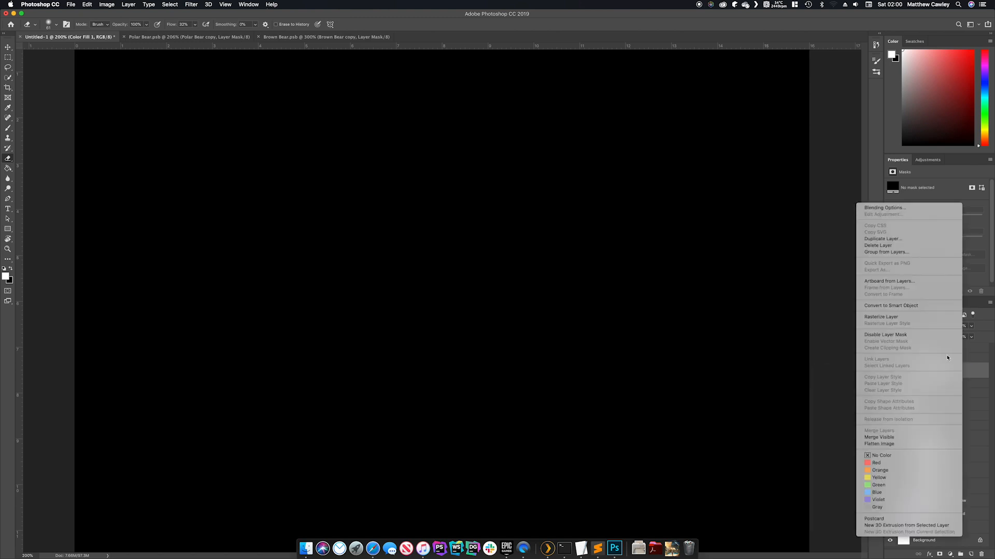
{"action": "left_click", "coordinate": [912, 323]}
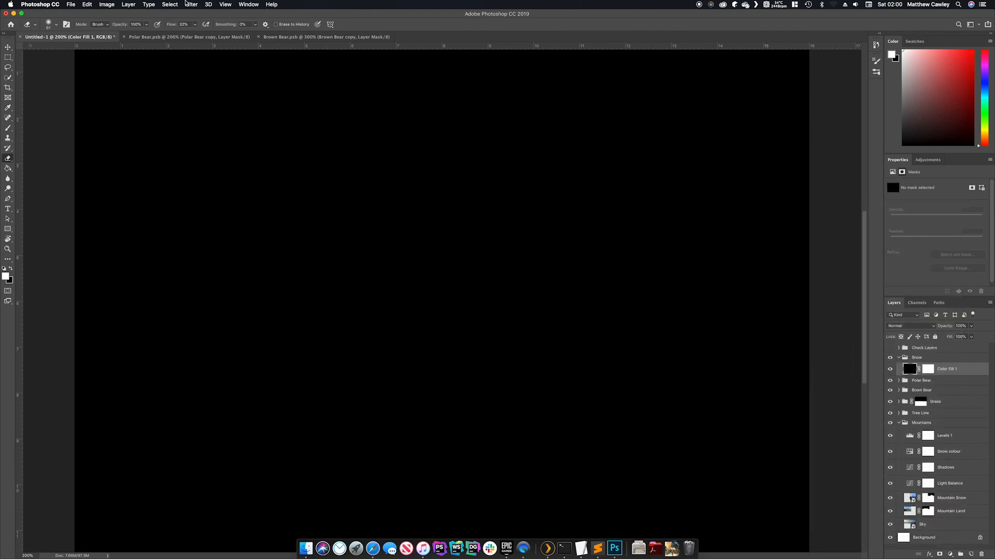
Apply the Add Noise filter to the black layer with amount 25%, Gaussian distribution and Monochromatic on.
{"action": "left_click", "coordinate": [186, 4]}
{"action": "mouse_move", "coordinate": [230, 119]}
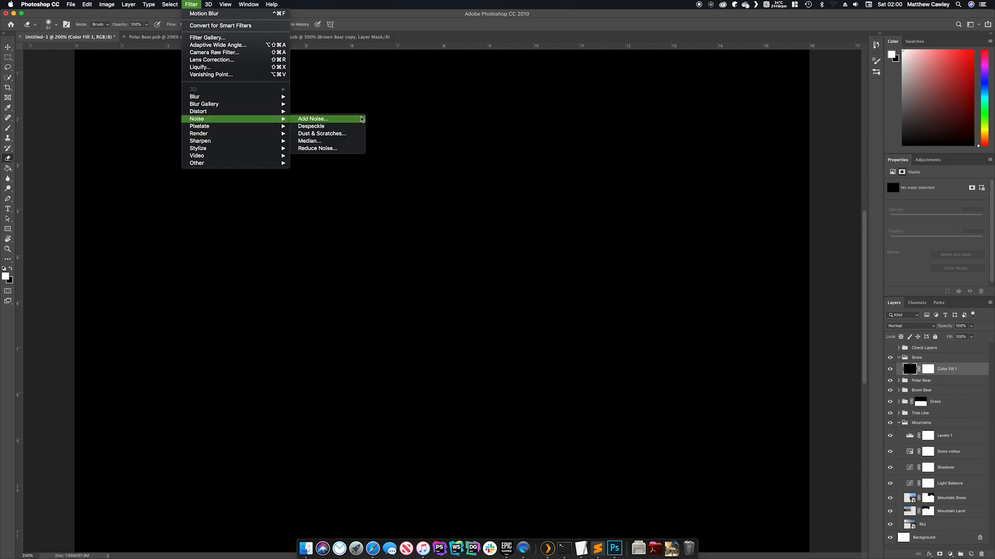
{"action": "left_click", "coordinate": [361, 119]}
{"action": "type", "text": "25"}
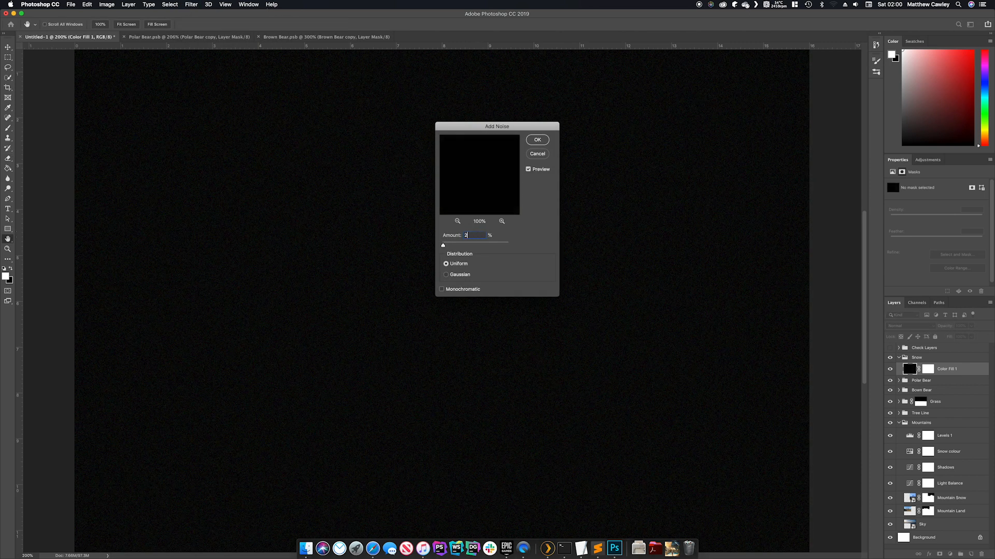
{"action": "left_click", "coordinate": [446, 275]}
{"action": "left_click", "coordinate": [441, 289]}
{"action": "left_click", "coordinate": [547, 141]}
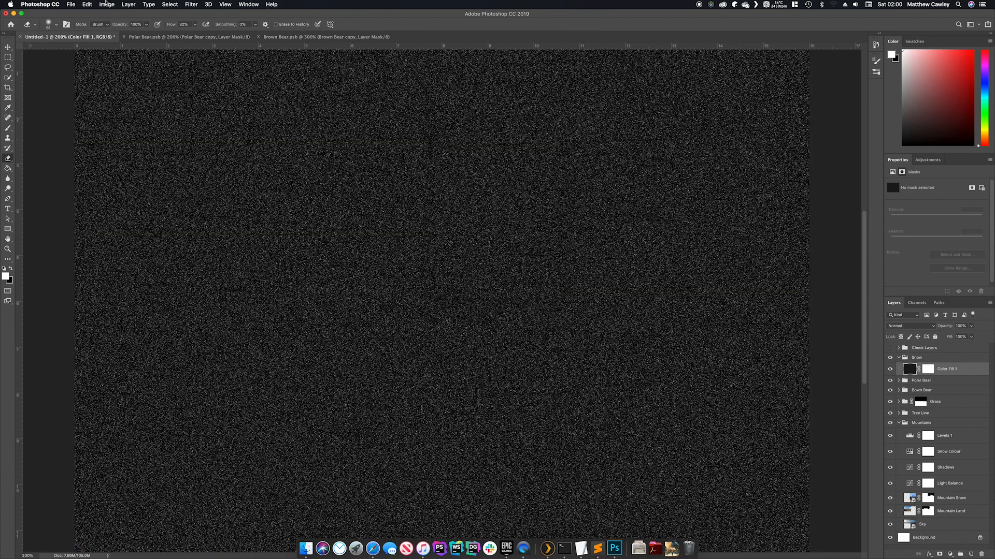
Scale the noise layer to 400% in width and height, and set its blend mode to Screen.
{"action": "left_click", "coordinate": [113, 3]}
{"action": "mouse_move", "coordinate": [92, 6]}
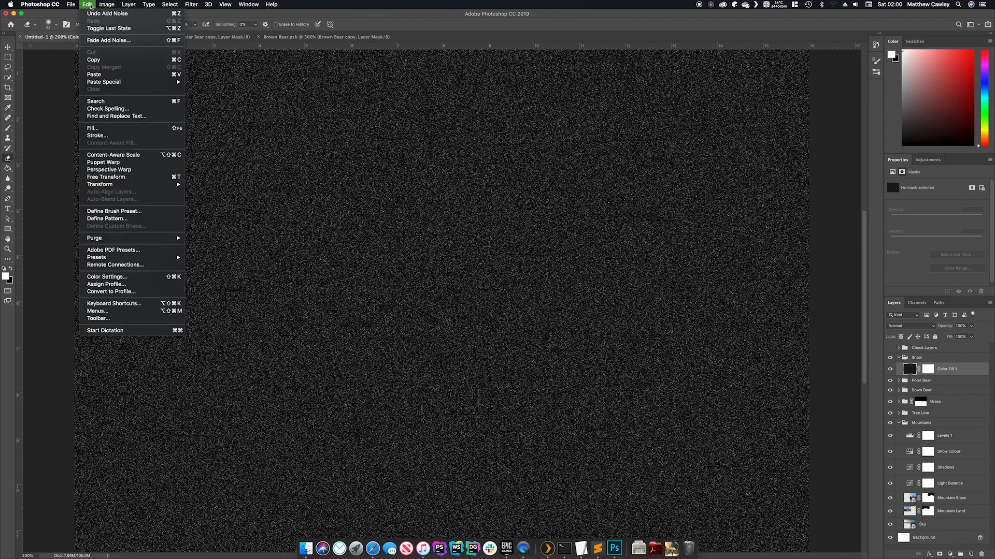
{"action": "mouse_move", "coordinate": [114, 186]}
{"action": "left_click", "coordinate": [200, 196]}
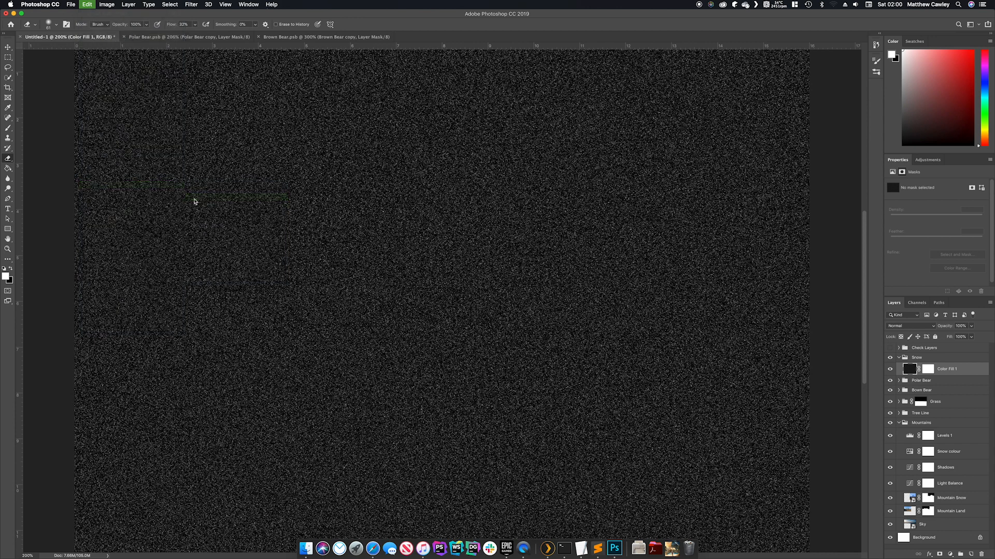
{"action": "left_click", "coordinate": [145, 24]}
{"action": "key", "text": "Left"}
{"action": "type", "text": "400"}
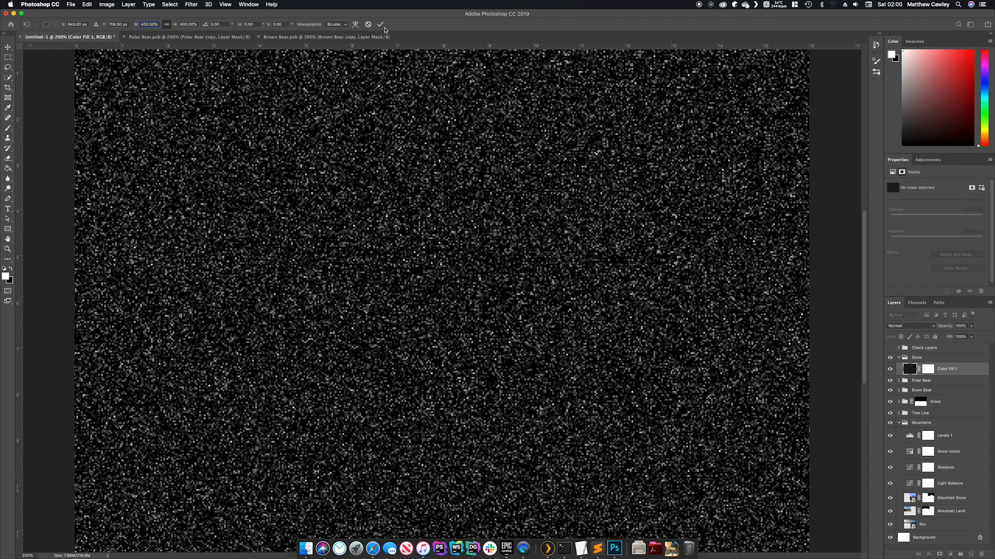
{"action": "left_click", "coordinate": [380, 24]}
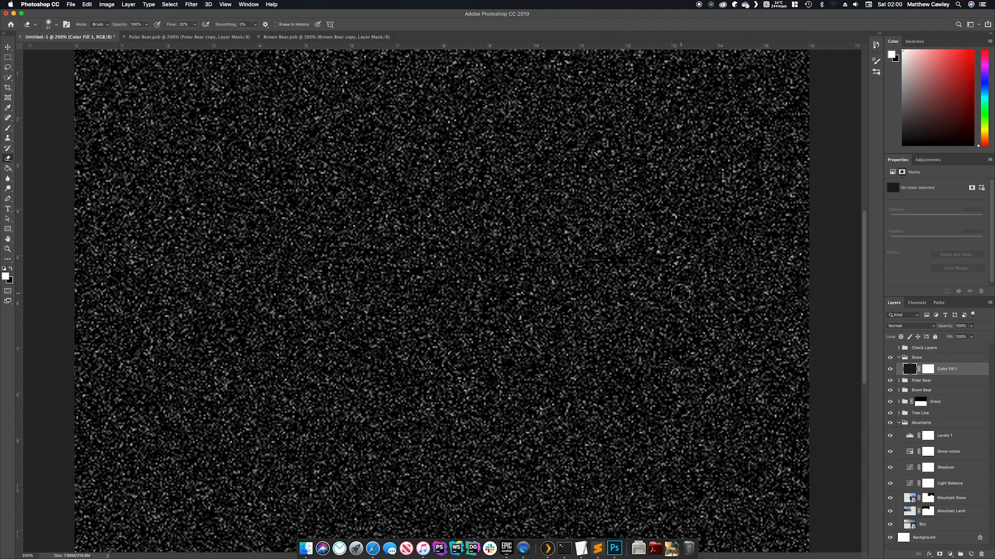
{"action": "left_click", "coordinate": [911, 325]}
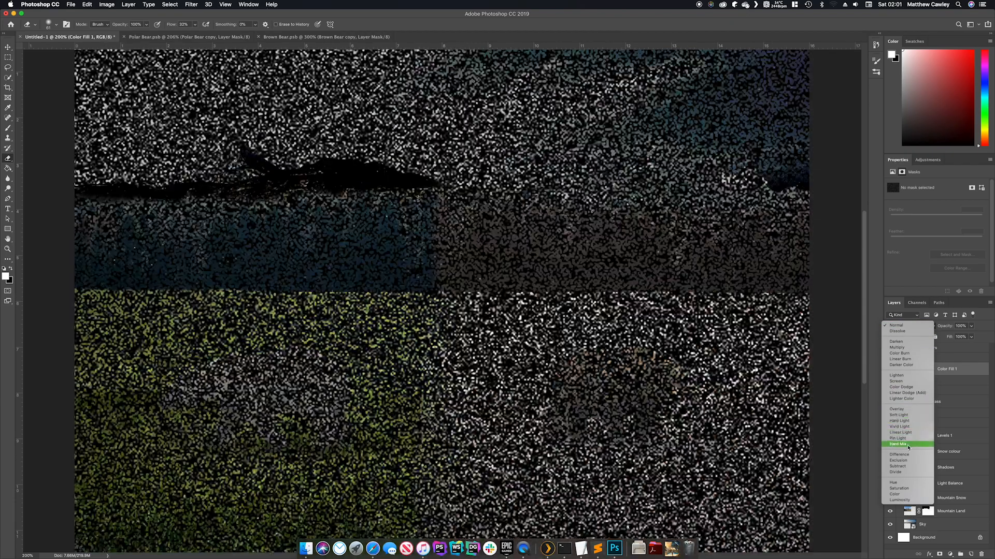
{"action": "left_click", "coordinate": [901, 382]}
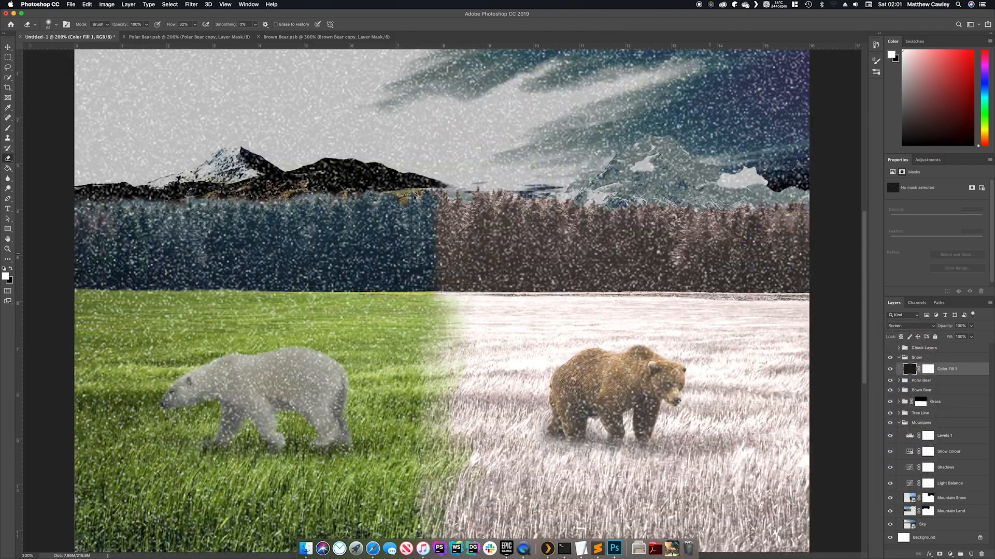
Apply Motion Blur to the noise layer at an angle of -66° with a distance of 6 pixels.
{"action": "left_click", "coordinate": [191, 4]}
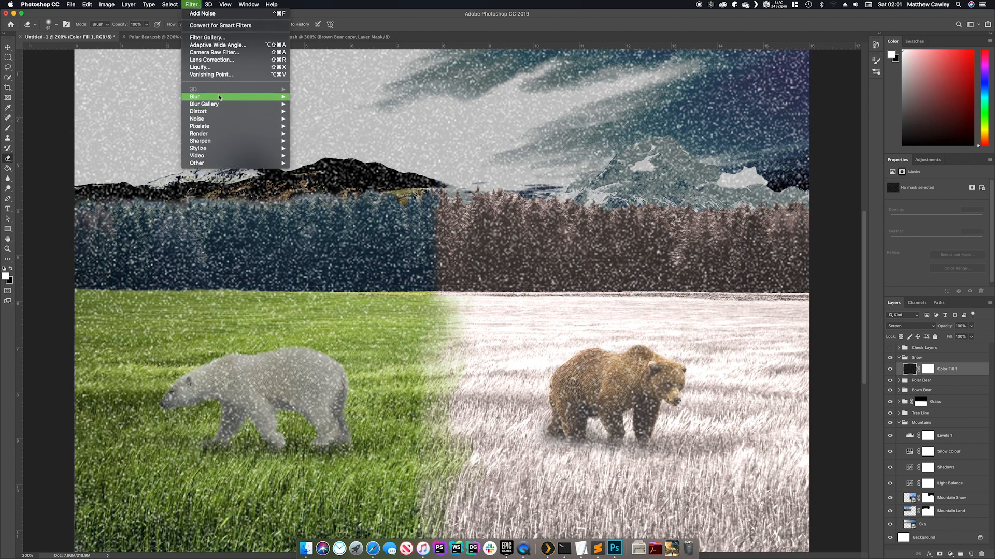
{"action": "mouse_move", "coordinate": [233, 96]}
{"action": "left_click", "coordinate": [314, 140]}
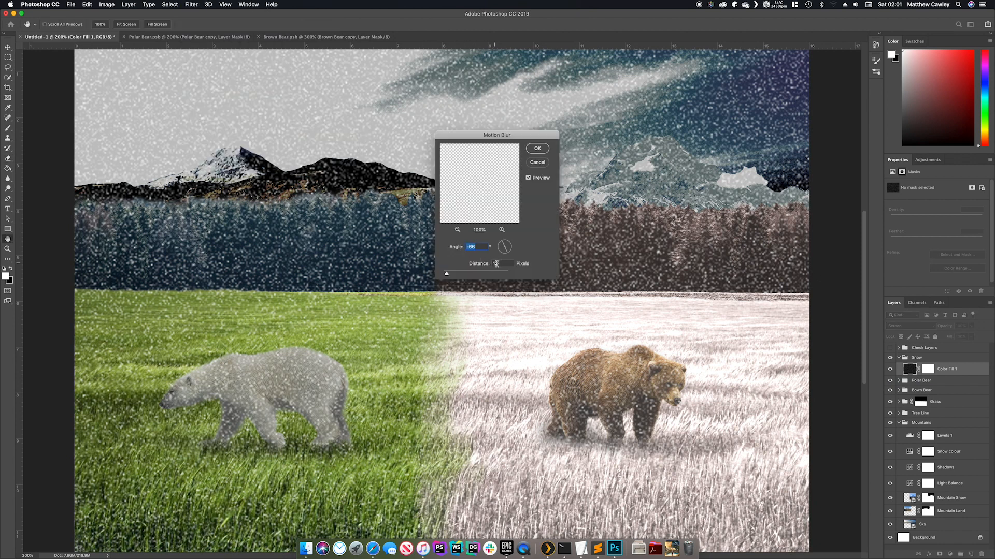
{"action": "left_click", "coordinate": [496, 263]}
{"action": "type", "text": "6"}
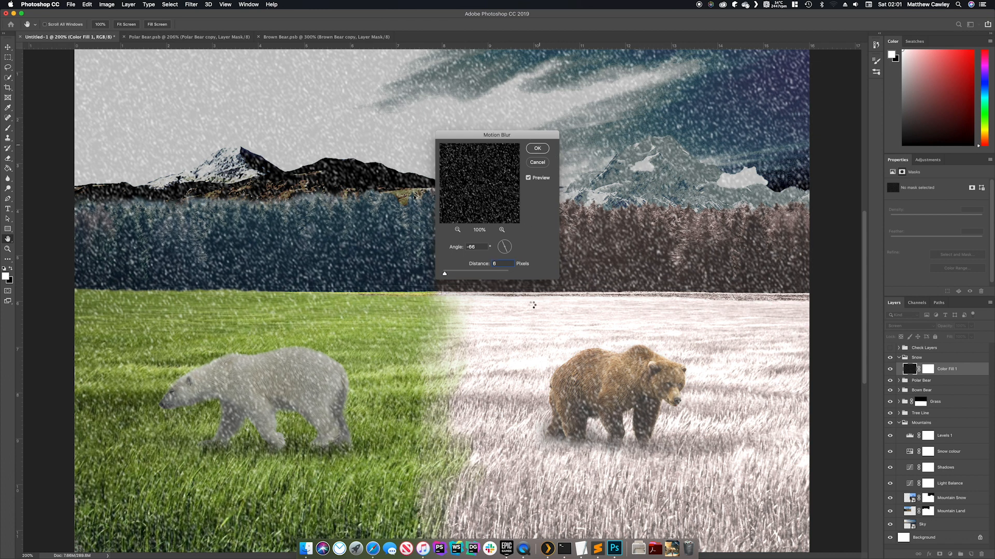
{"action": "key", "text": "Return"}
{"action": "key", "text": "e"}
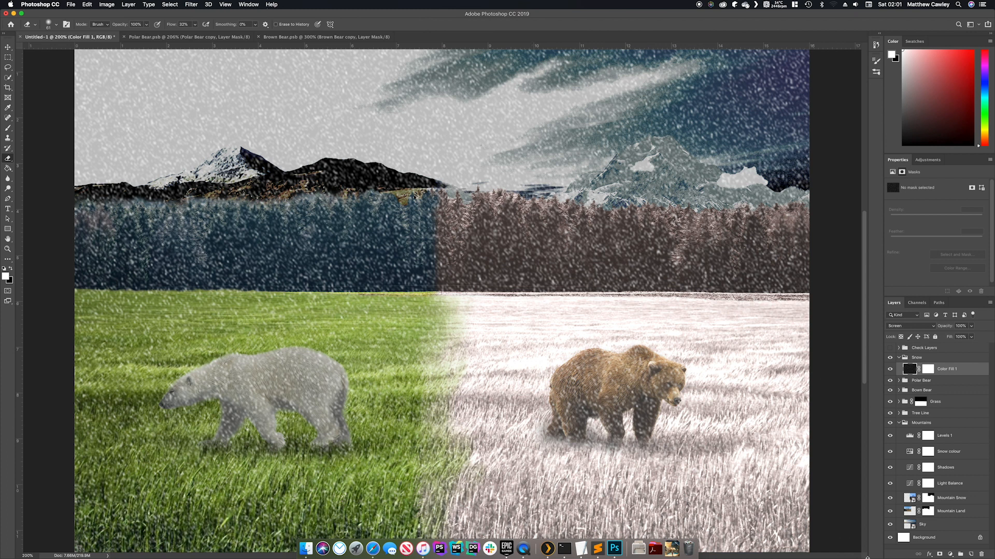
Add a Levels adjustment clipped to the noise layer, with black input 44 and white input 176.
{"action": "left_click", "coordinate": [950, 554]}
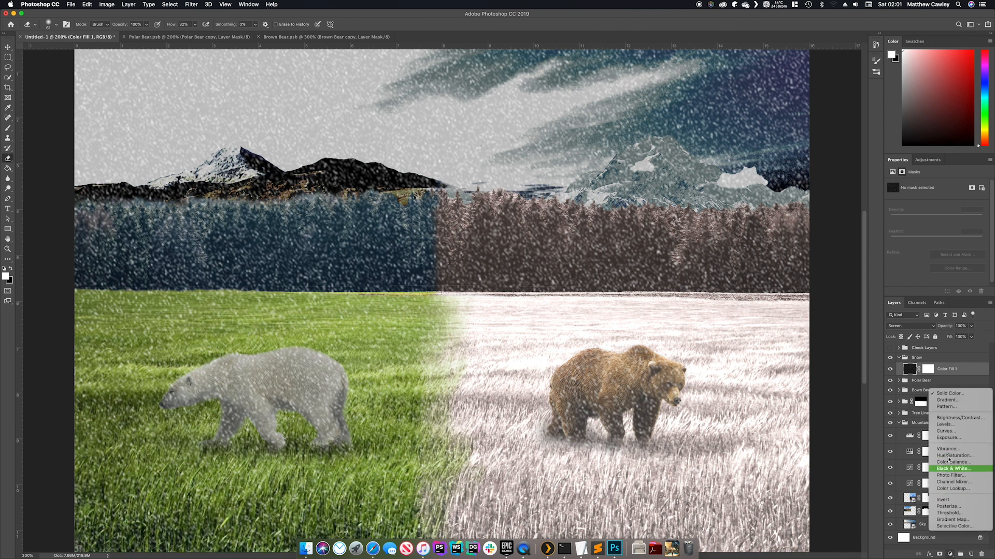
{"action": "left_click", "coordinate": [946, 424]}
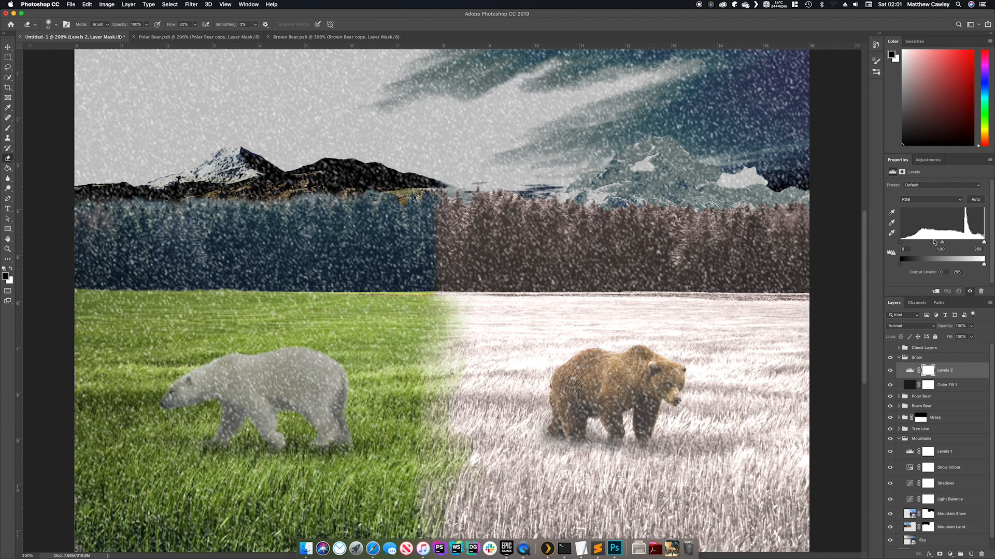
{"action": "left_click_drag", "start_coordinate": [899, 243], "coordinate": [914, 243]}
{"action": "left_click", "coordinate": [935, 291]}
{"action": "left_click_drag", "start_coordinate": [983, 242], "coordinate": [958, 244]}
Rename the noise layer "Snow" and its clipped adjustment "Levels".
{"action": "left_click", "coordinate": [921, 384]}
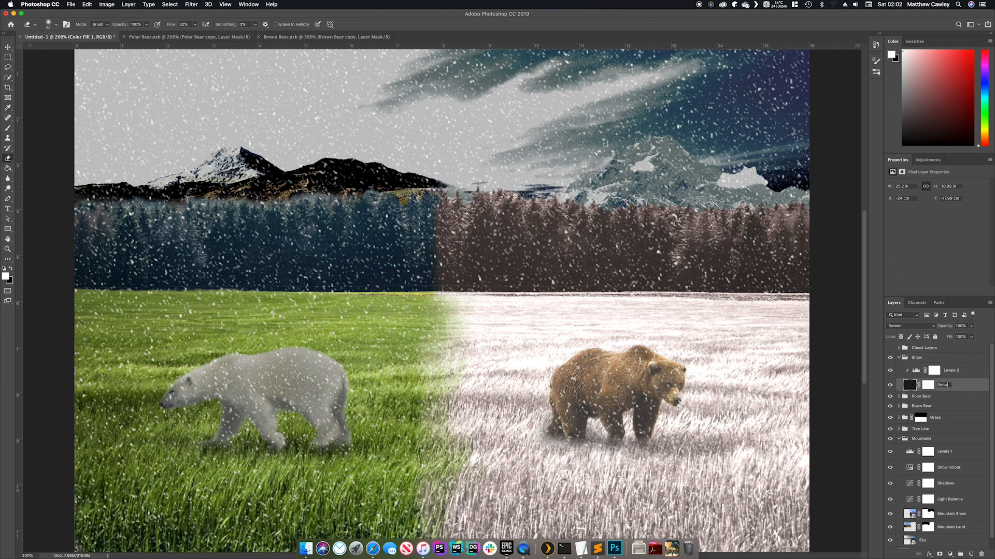
{"action": "double_click", "coordinate": [950, 371]}
{"action": "type", "text": "Levels"}
{"action": "key", "text": "Return"}
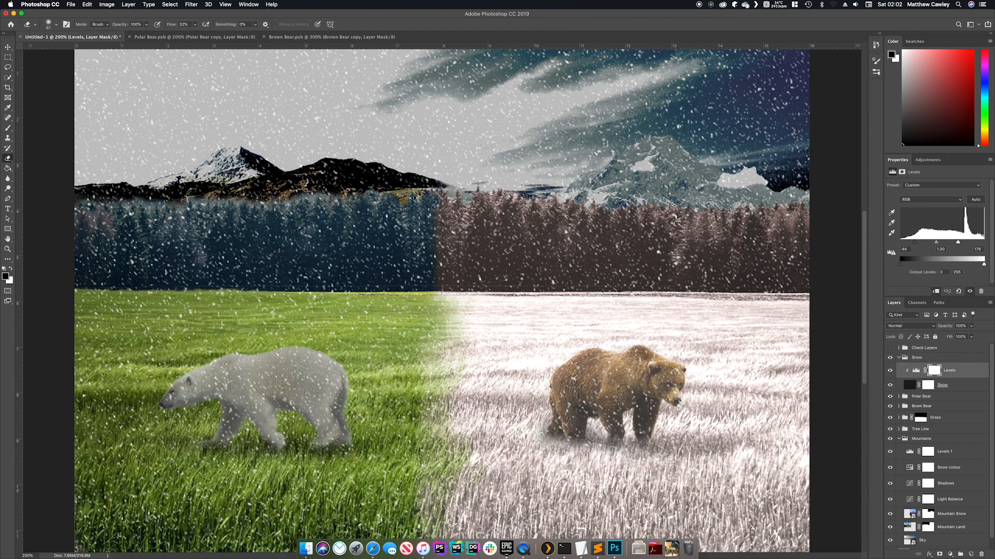
Duplicate the Snow layer together with its Levels adjustment, and name the snow copy "Large Flakes".
{"action": "left_click", "coordinate": [963, 387], "text": "shift"}
{"action": "key", "text": "super+j"}
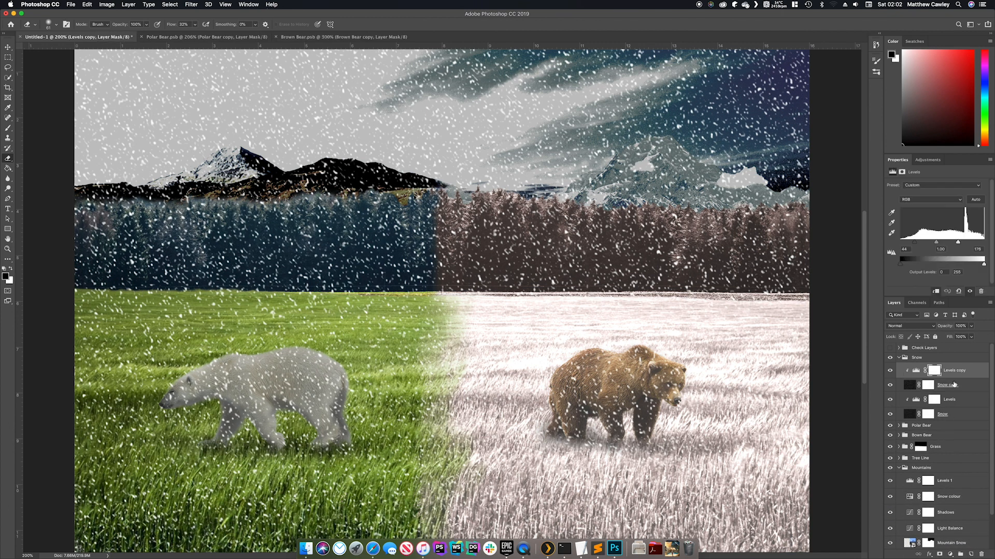
{"action": "double_click", "coordinate": [953, 385]}
{"action": "type", "text": "LArge Flakes"}
{"action": "key", "text": "Return"}
Rotate the Large Flakes layer 180° and apply the Crystallize filter with a cell size of 10.
{"action": "left_click", "coordinate": [87, 4]}
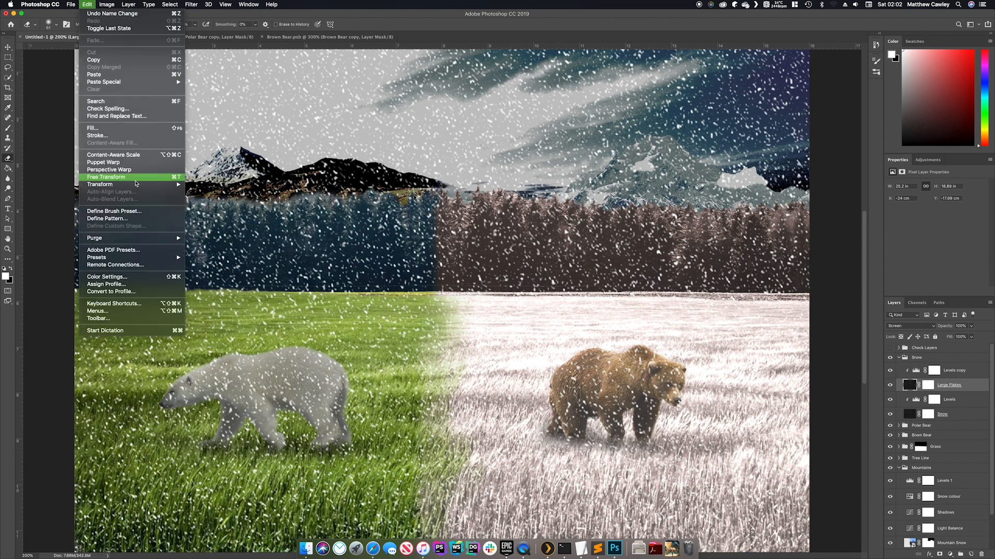
{"action": "mouse_move", "coordinate": [137, 185]}
{"action": "left_click", "coordinate": [200, 245]}
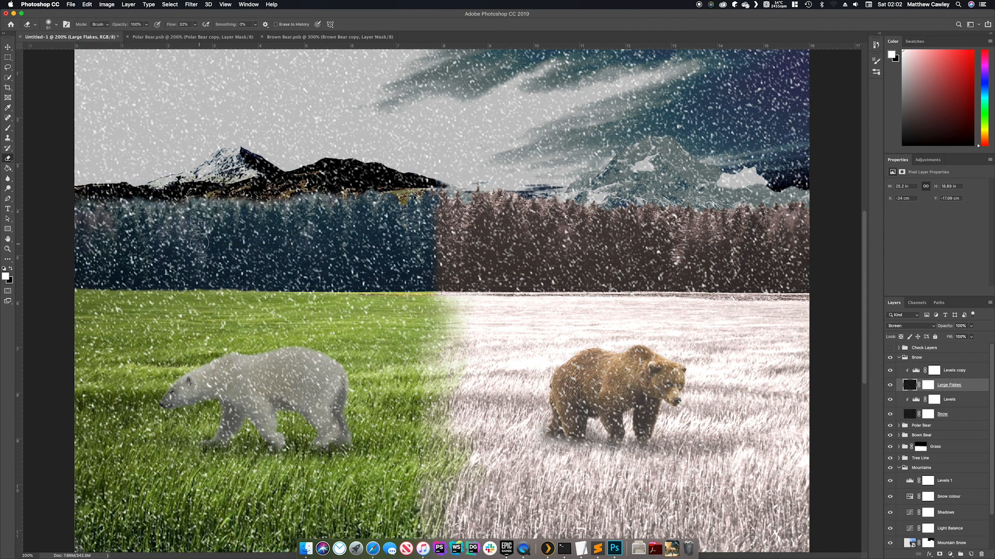
{"action": "left_click", "coordinate": [195, 5]}
{"action": "mouse_move", "coordinate": [244, 127]}
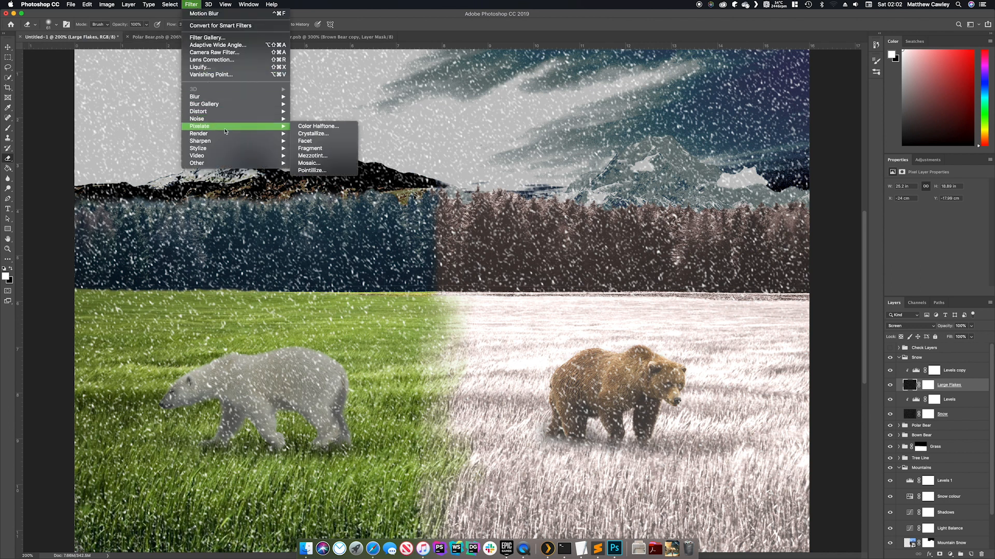
{"action": "left_click", "coordinate": [302, 140]}
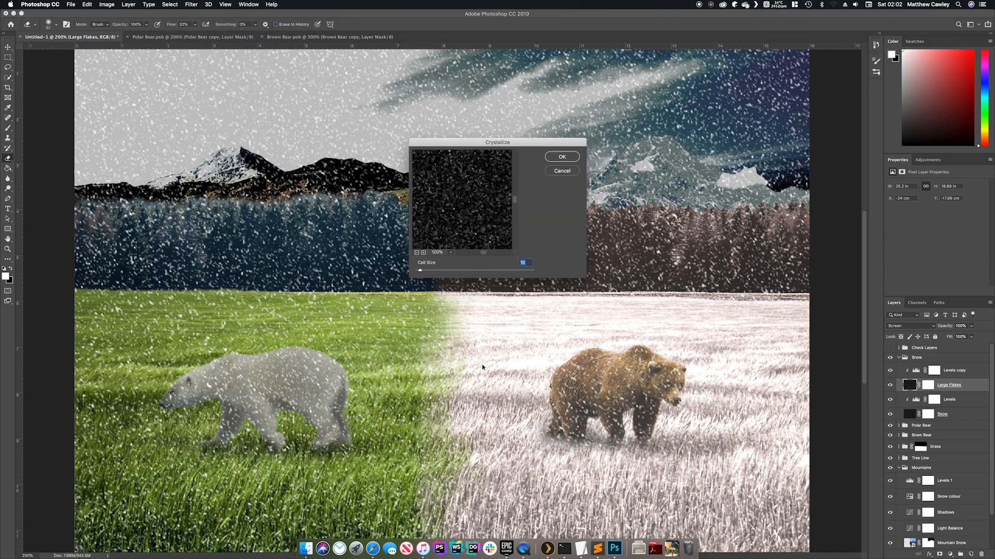
{"action": "left_click", "coordinate": [565, 156]}
Apply Motion Blur to the Large Flakes layer at an angle of -66° with a distance of 12 pixels.
{"action": "left_click", "coordinate": [198, 4]}
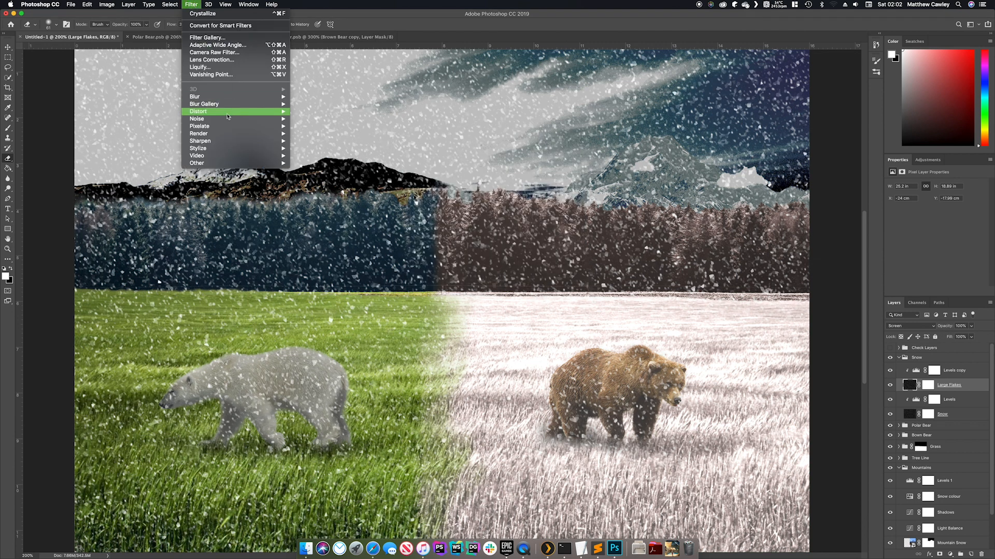
{"action": "mouse_move", "coordinate": [274, 130]}
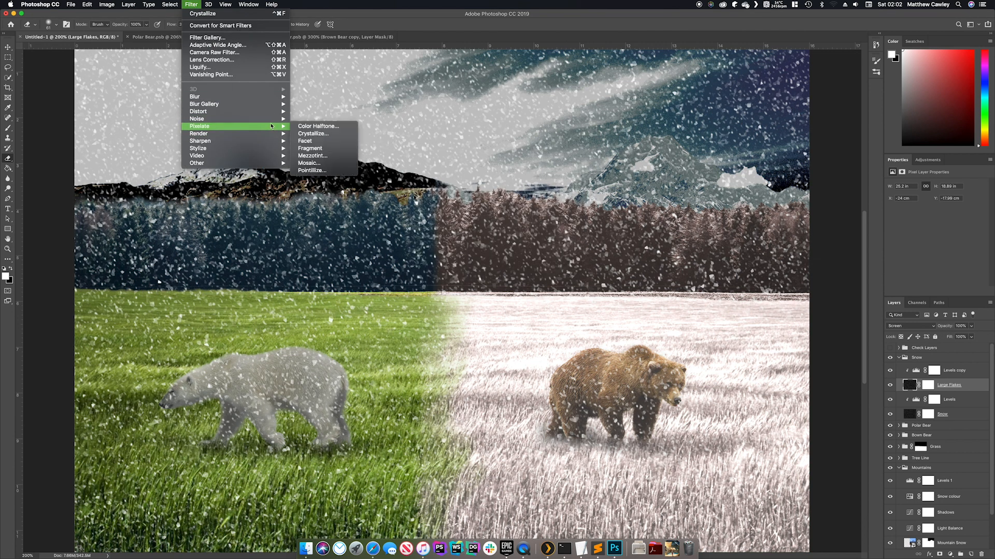
{"action": "mouse_move", "coordinate": [275, 97]}
{"action": "left_click", "coordinate": [314, 141]}
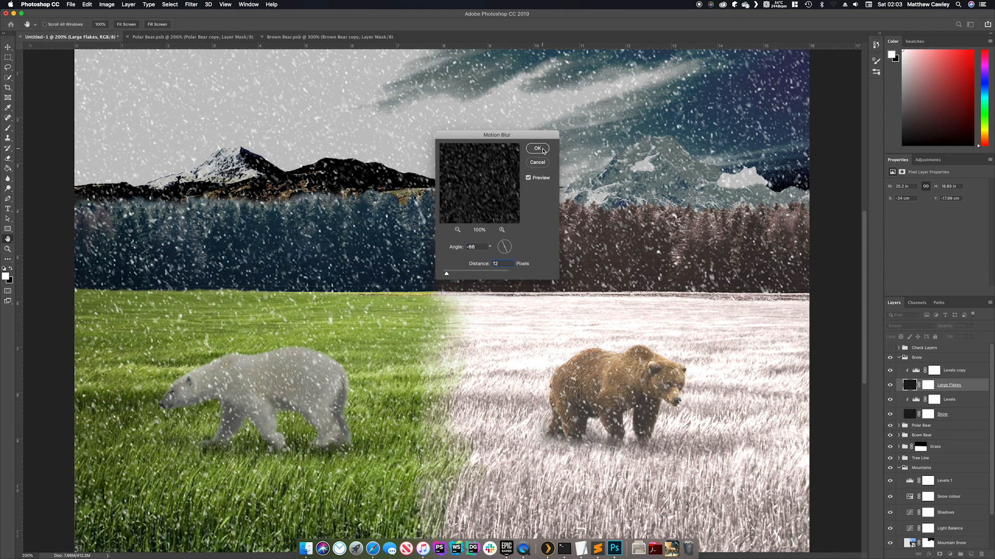
{"action": "left_click", "coordinate": [539, 148]}
{"action": "key", "text": "e"}
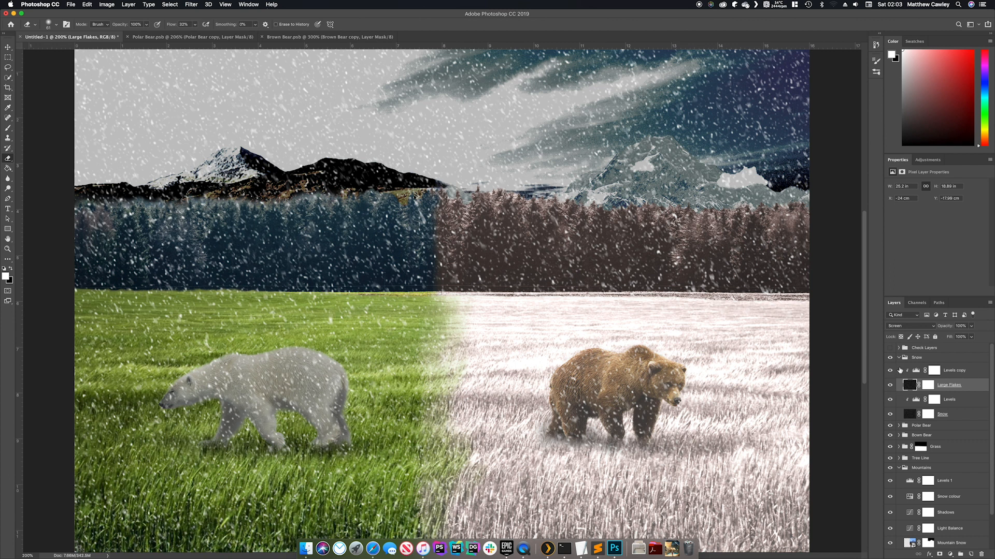
Adjust the input levels of the Levels copy and Levels adjustments clipped to the Large Flakes and Snow layers.
{"action": "left_click", "coordinate": [934, 370]}
{"action": "mouse_move", "coordinate": [981, 266]}
{"action": "left_mouse_down"}
{"action": "mouse_move", "coordinate": [969, 269]}
{"action": "mouse_move", "coordinate": [984, 265]}
{"action": "left_mouse_up"}
{"action": "left_click_drag", "start_coordinate": [914, 241], "coordinate": [975, 243]}
{"action": "left_click", "coordinate": [915, 399]}
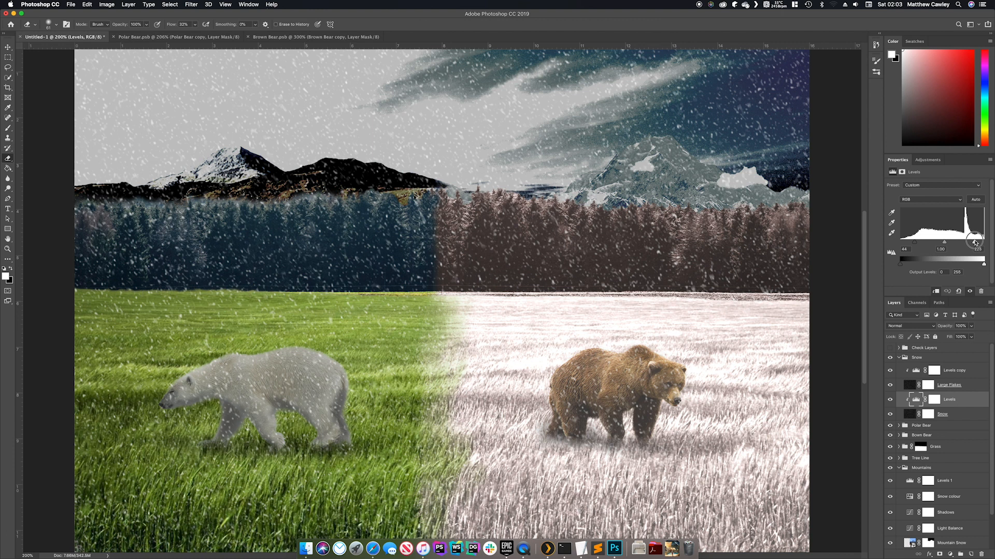
Add a layer mask to the Snow group and paint black over the summer half at 100% flow, softening the boundary at 11% flow.
{"action": "left_click", "coordinate": [931, 357]}
{"action": "left_click", "coordinate": [940, 555]}
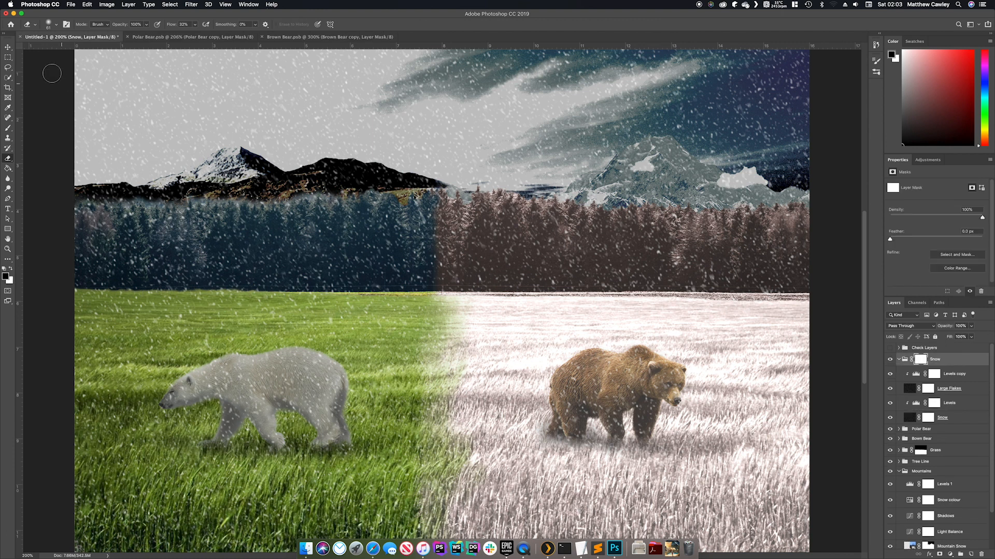
{"action": "left_click", "coordinate": [9, 129]}
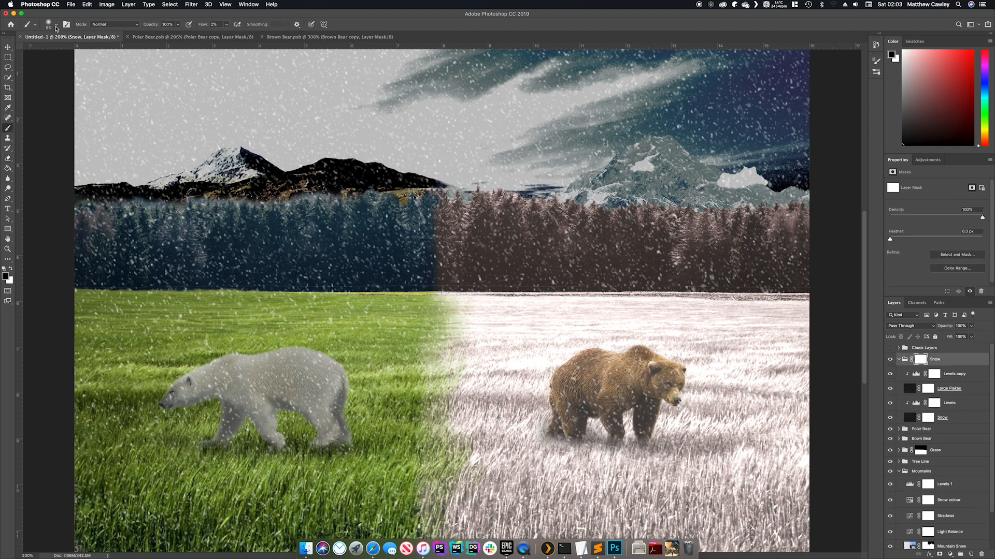
{"action": "left_click", "coordinate": [212, 27]}
{"action": "type", "text": "100"}
{"action": "key", "text": "Return"}
{"action": "left_click_drag", "start_coordinate": [226, 151], "coordinate": [259, 150]}
{"action": "left_click_drag", "start_coordinate": [108, 127], "coordinate": [154, 127]}
{"action": "mouse_move", "coordinate": [90, 90]}
{"action": "left_mouse_down"}
{"action": "mouse_move", "coordinate": [198, 136]}
{"action": "mouse_move", "coordinate": [232, 270]}
{"action": "mouse_move", "coordinate": [119, 128]}
{"action": "mouse_move", "coordinate": [229, 61]}
{"action": "mouse_move", "coordinate": [383, 60]}
{"action": "mouse_move", "coordinate": [260, 124]}
{"action": "mouse_move", "coordinate": [378, 136]}
{"action": "mouse_move", "coordinate": [310, 287]}
{"action": "mouse_move", "coordinate": [322, 348]}
{"action": "mouse_move", "coordinate": [267, 276]}
{"action": "mouse_move", "coordinate": [254, 427]}
{"action": "left_mouse_up"}
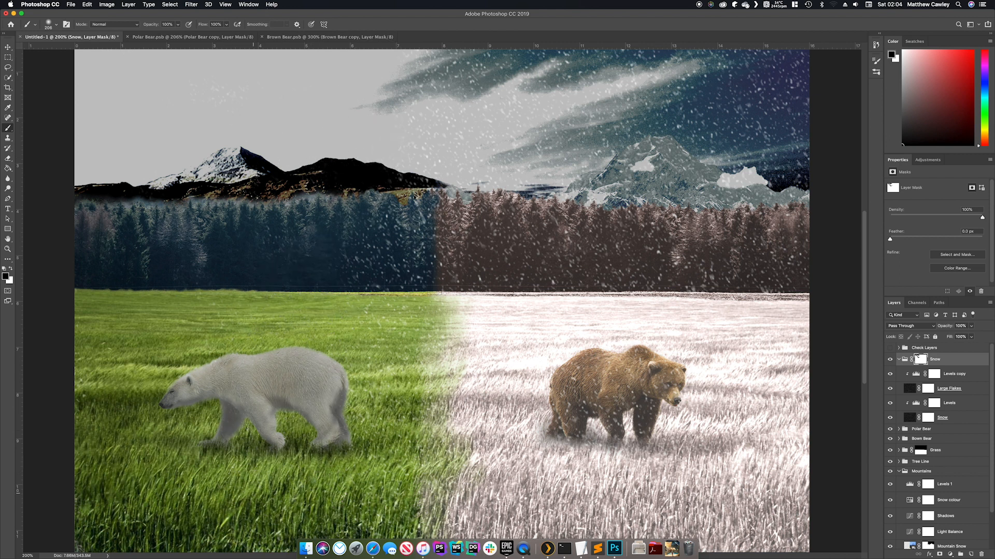
{"action": "left_click_drag", "start_coordinate": [203, 25], "coordinate": [166, 30]}
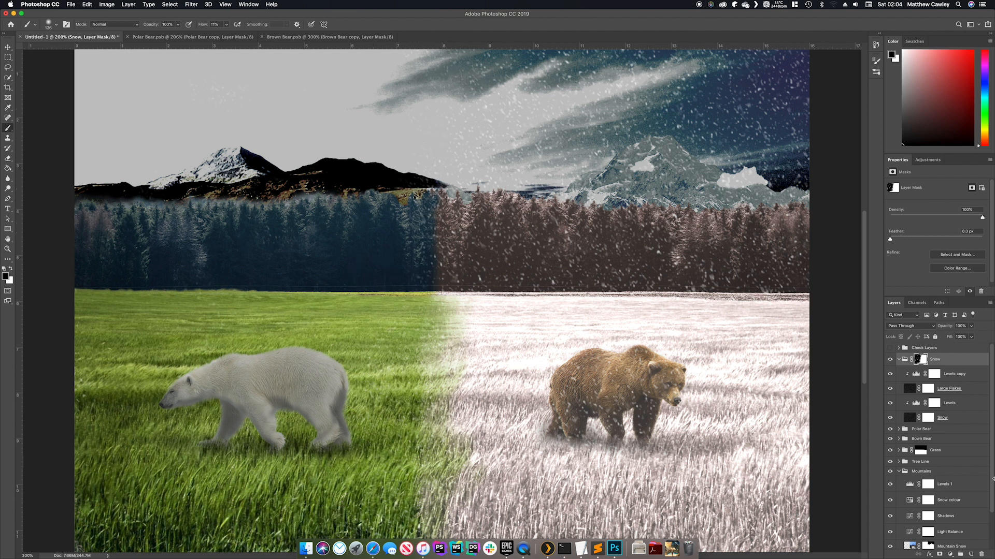
Clip the Light Balance and Shadows adjustments in the Mountains group to the Mountain Snow layer.
{"action": "left_click", "coordinate": [899, 360]}
{"action": "left_click", "coordinate": [890, 394]}
{"action": "left_click", "coordinate": [890, 393]}
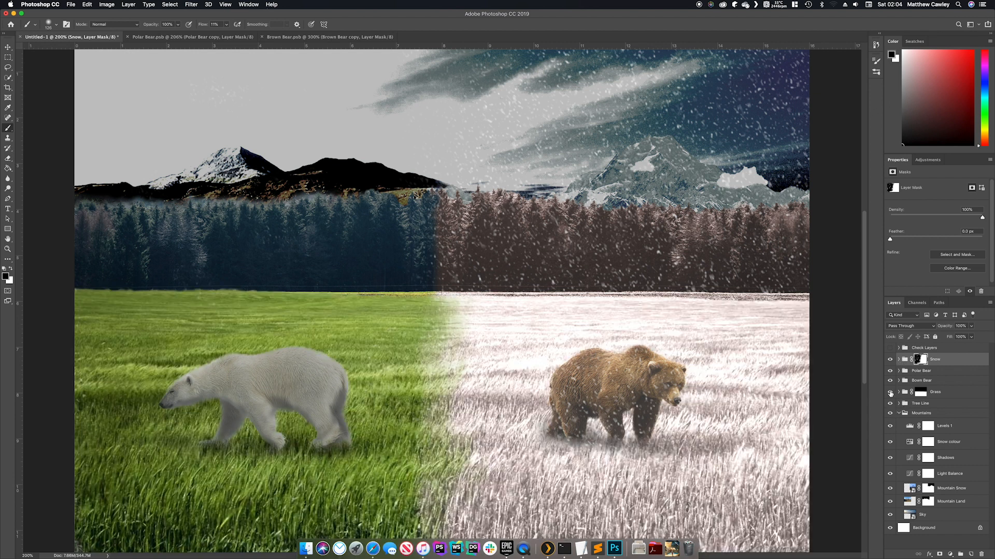
{"action": "left_click", "coordinate": [890, 413]}
{"action": "left_click", "coordinate": [890, 412]}
{"action": "left_click", "coordinate": [937, 473]}
{"action": "key", "text": "super+alt+g"}
{"action": "left_click", "coordinate": [943, 458]}
{"action": "key", "text": "super+alt+g"}
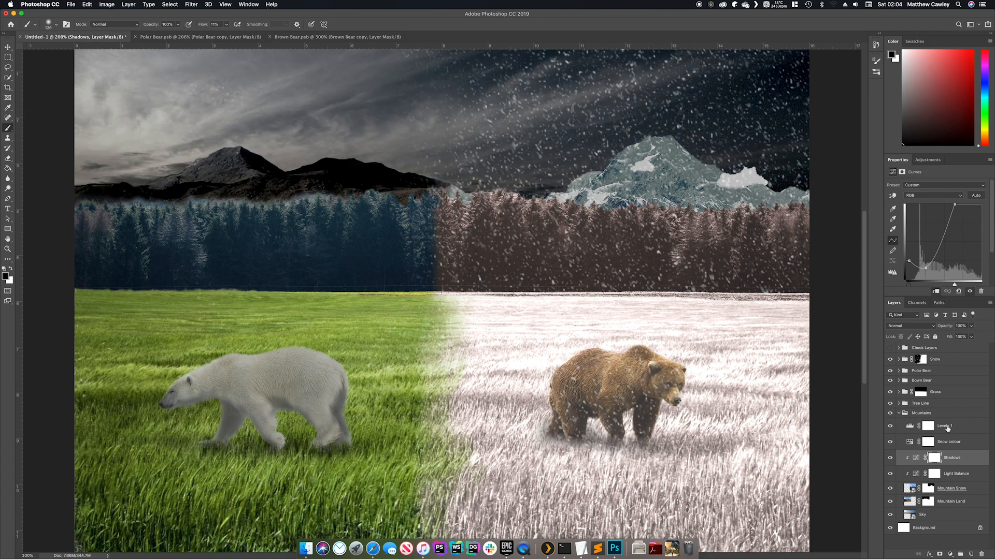
Clip the Levels 1 and Snow colour adjustments to the Mountain Snow layer as well.
{"action": "left_click", "coordinate": [948, 427]}
{"action": "key", "text": "super+alt+g"}
{"action": "left_click", "coordinate": [946, 443]}
{"action": "key", "text": "super+alt+g"}
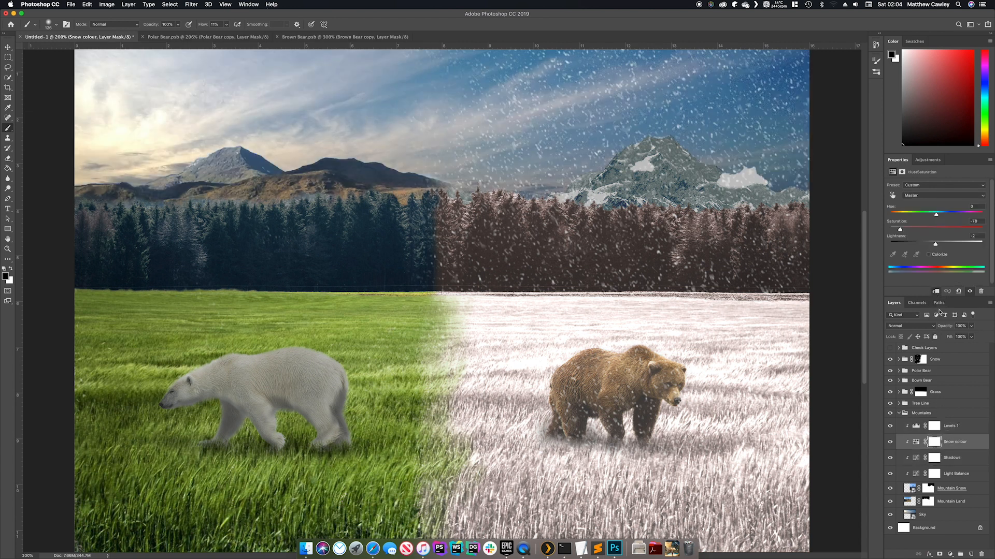
Lower the Snow group's opacity to 81% and soften the snow's edge on its mask with the brush at 8% flow.
{"action": "left_click", "coordinate": [939, 359]}
{"action": "left_click", "coordinate": [942, 326]}
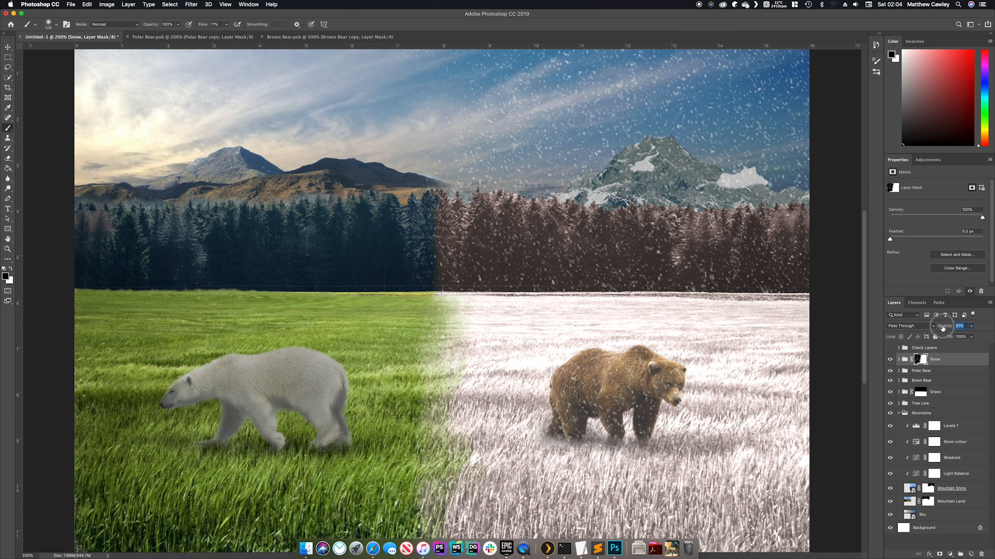
{"action": "left_click_drag", "start_coordinate": [206, 25], "coordinate": [201, 26]}
{"action": "left_click_drag", "start_coordinate": [201, 25], "coordinate": [204, 25]}
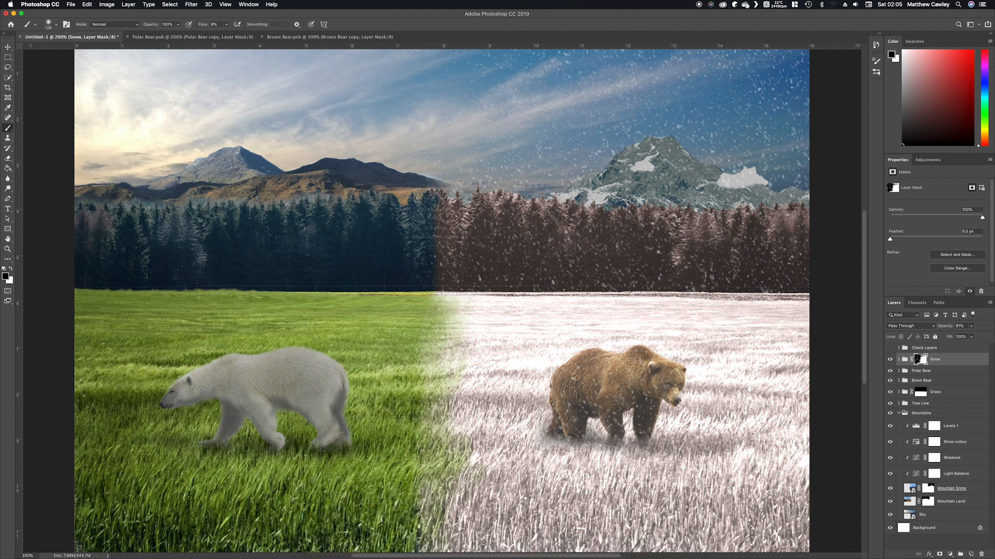
{"action": "left_click_drag", "start_coordinate": [613, 324], "coordinate": [611, 325]}
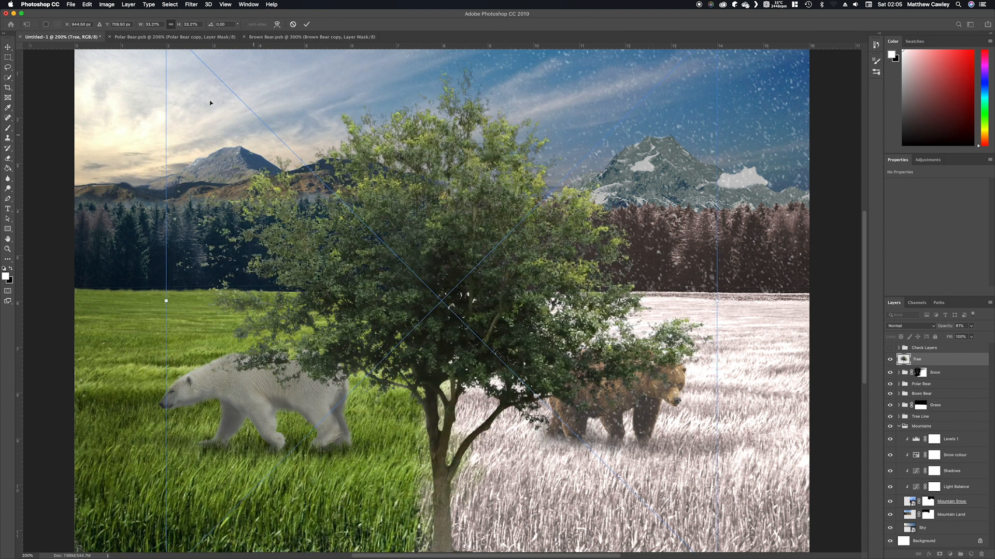
Scale down the placed Tree image and position it on the snowy field just behind the brown bear's head.
{"action": "left_click_drag", "start_coordinate": [664, 101], "coordinate": [675, 191]}
{"action": "left_click_drag", "start_coordinate": [727, 116], "coordinate": [568, 275]}
{"action": "left_click_drag", "start_coordinate": [563, 348], "coordinate": [749, 292]}
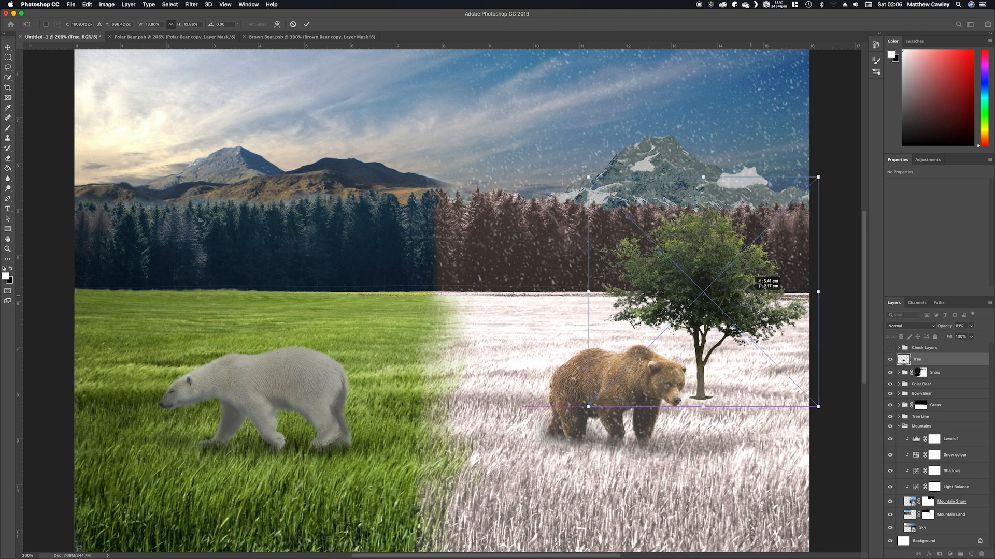
{"action": "left_click_drag", "start_coordinate": [817, 178], "coordinate": [824, 171]}
{"action": "key", "text": "Return"}
{"action": "key", "text": "b"}
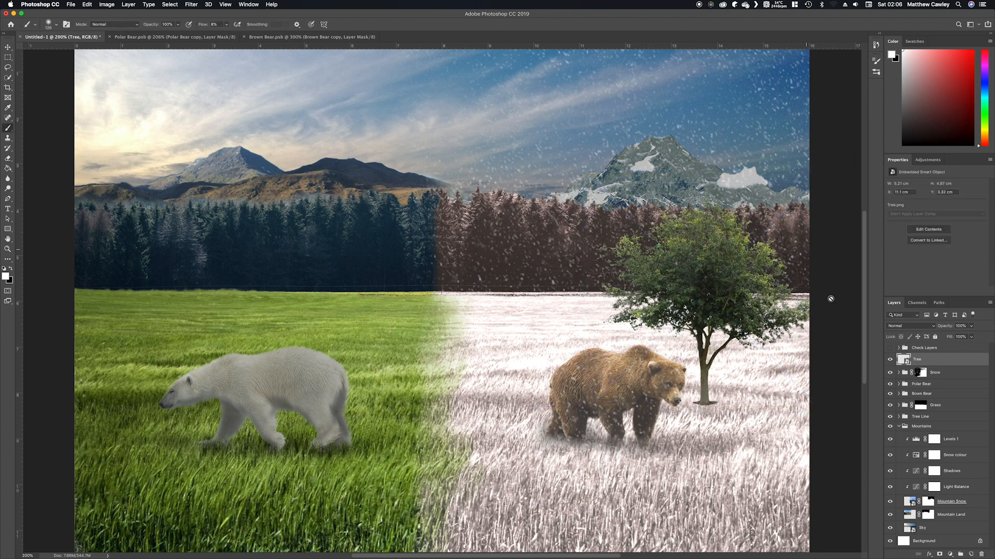
Move the Tree layer below the brown bear group and put it in a new group named "Trees".
{"action": "left_click_drag", "start_coordinate": [903, 365], "coordinate": [894, 399]}
{"action": "left_click", "coordinate": [960, 554]}
{"action": "double_click", "coordinate": [915, 389]}
{"action": "type", "text": "Trees"}
{"action": "left_click", "coordinate": [904, 405]}
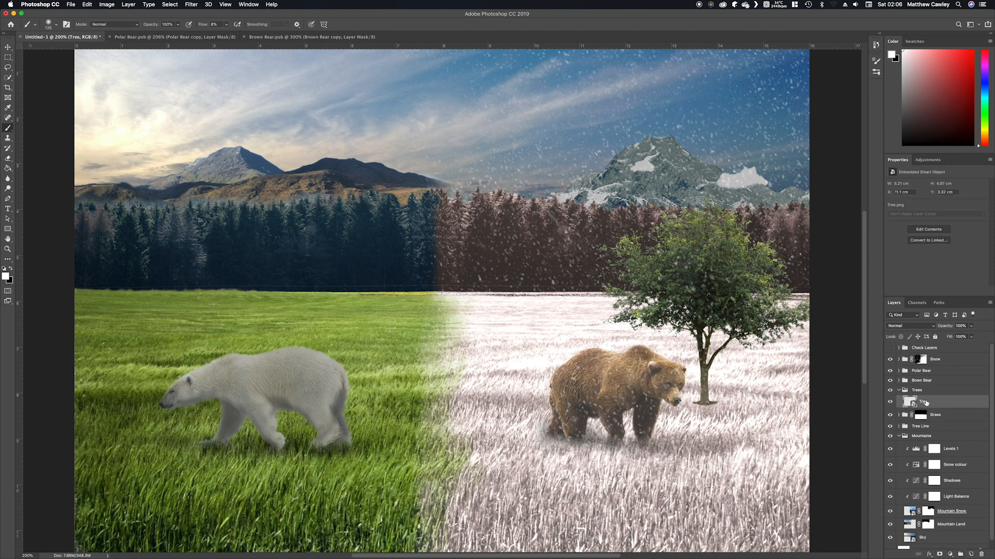
Copy the Snow Lightness and Snow Colour adjustments from the Grass group into the Trees group above the Tree layer.
{"action": "left_click", "coordinate": [936, 436]}
{"action": "left_click", "coordinate": [899, 436]}
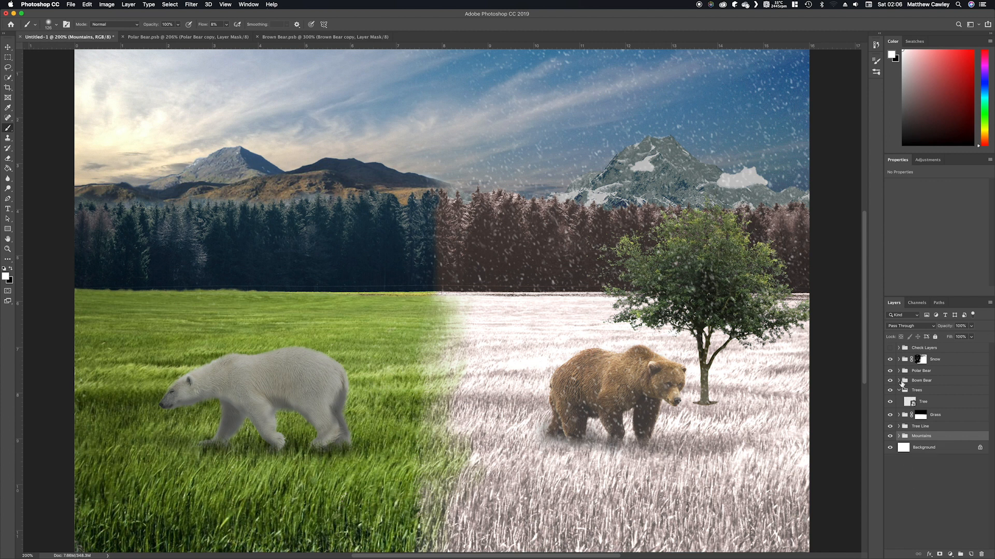
{"action": "left_click", "coordinate": [898, 415]}
{"action": "left_click", "coordinate": [954, 446]}
{"action": "left_click", "coordinate": [958, 431], "text": "shift"}
{"action": "left_click_drag", "start_coordinate": [959, 430], "coordinate": [924, 401]}
Clip both copied snow adjustments to the Tree layer and reshape the Snow Lightness copy's curve to darken the tree.
{"action": "left_click", "coordinate": [969, 434]}
{"action": "left_click", "coordinate": [960, 419]}
{"action": "left_click", "coordinate": [935, 292]}
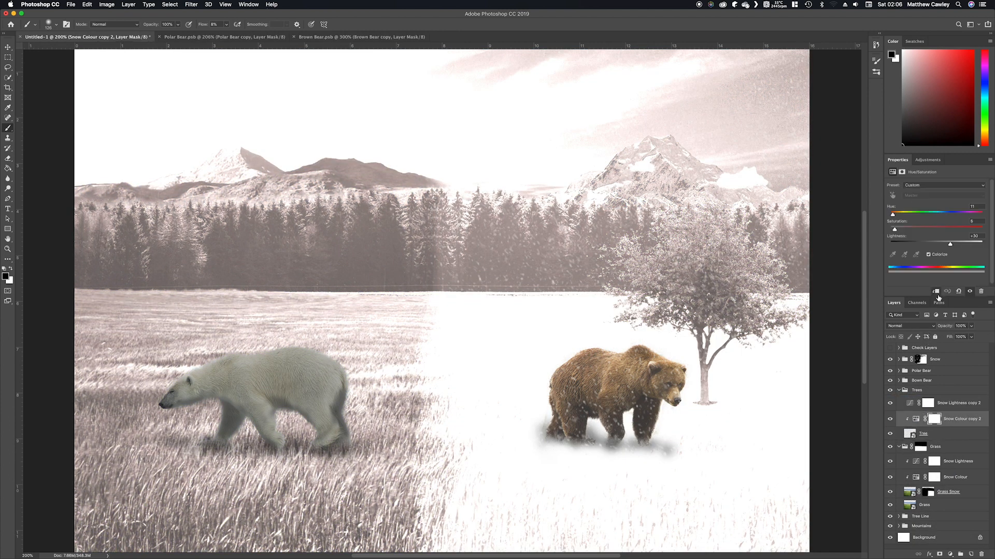
{"action": "left_click", "coordinate": [958, 403]}
{"action": "left_click", "coordinate": [936, 292]}
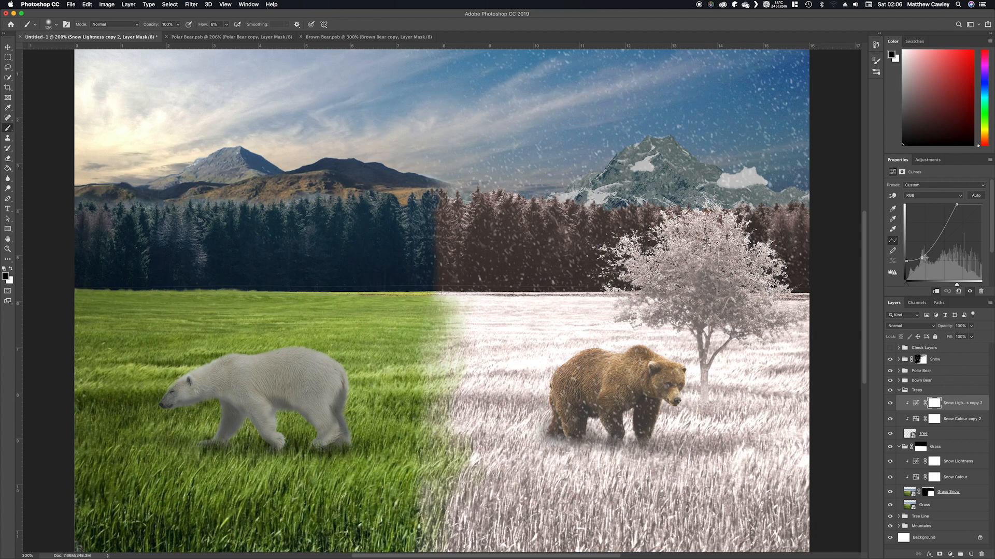
{"action": "left_click_drag", "start_coordinate": [923, 258], "coordinate": [927, 268]}
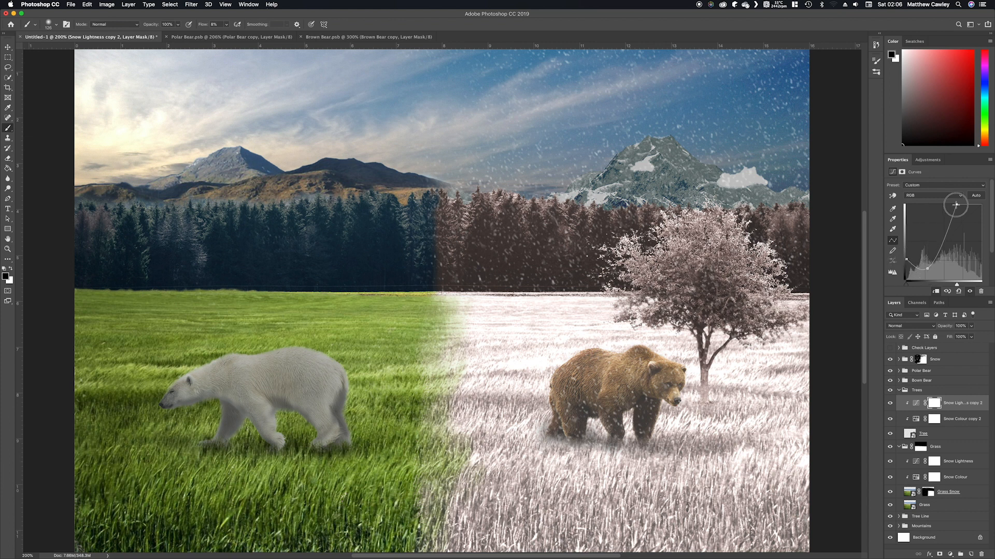
{"action": "left_click_drag", "start_coordinate": [956, 205], "coordinate": [960, 205]}
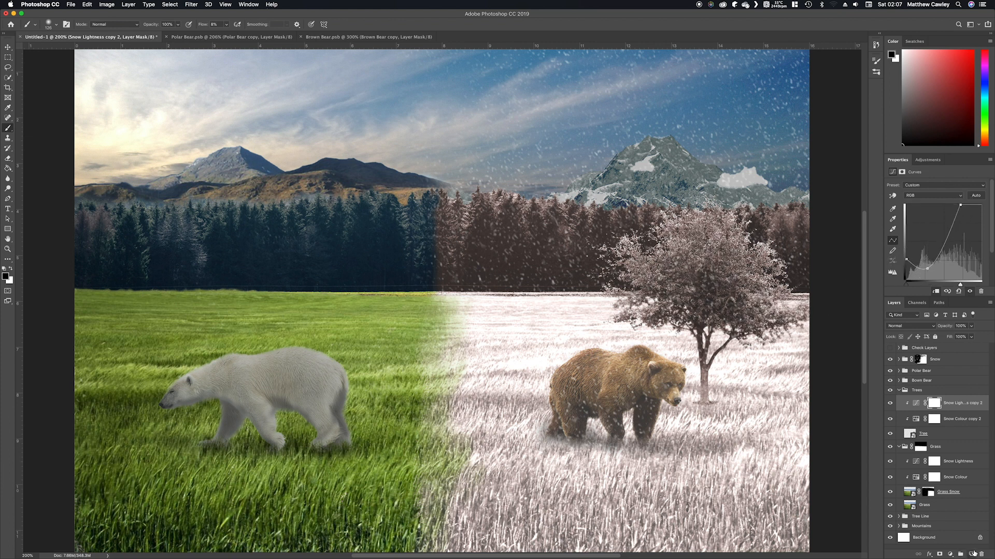
Add a Curves adjustment clipped to the Tree layer and pull down its white end to darken the tree.
{"action": "left_click", "coordinate": [950, 554]}
{"action": "left_click", "coordinate": [946, 444]}
{"action": "left_click_drag", "start_coordinate": [981, 205], "coordinate": [980, 233]}
{"action": "key", "text": "super+alt+g"}
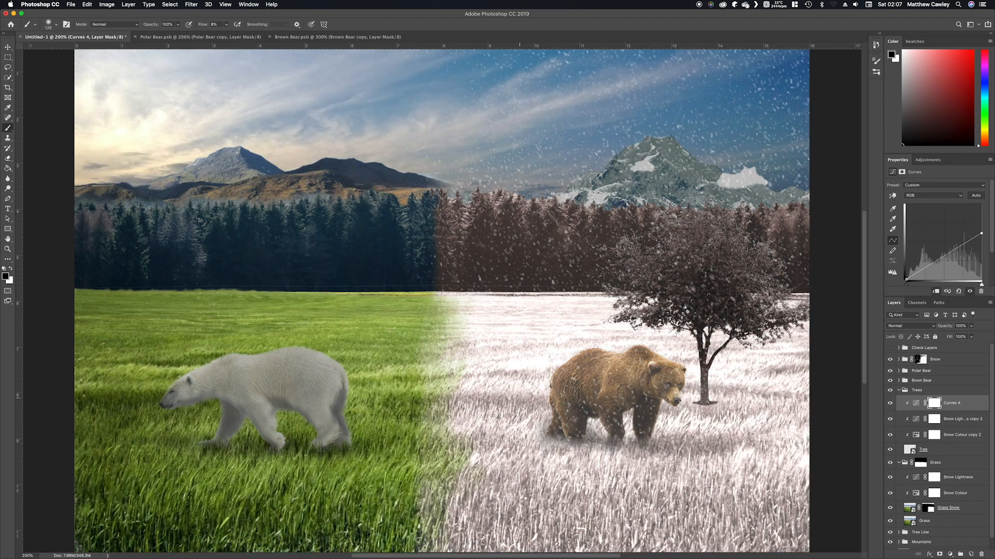
Invert the new Curves mask and paint white at low flow over the base of the trunk to shade it.
{"action": "key", "text": "super+i"}
{"action": "key", "text": "x"}
{"action": "left_click_drag", "start_coordinate": [206, 26], "coordinate": [202, 27]}
{"action": "left_click_drag", "start_coordinate": [699, 402], "coordinate": [704, 383]}
{"action": "left_click_drag", "start_coordinate": [204, 26], "coordinate": [205, 26]}
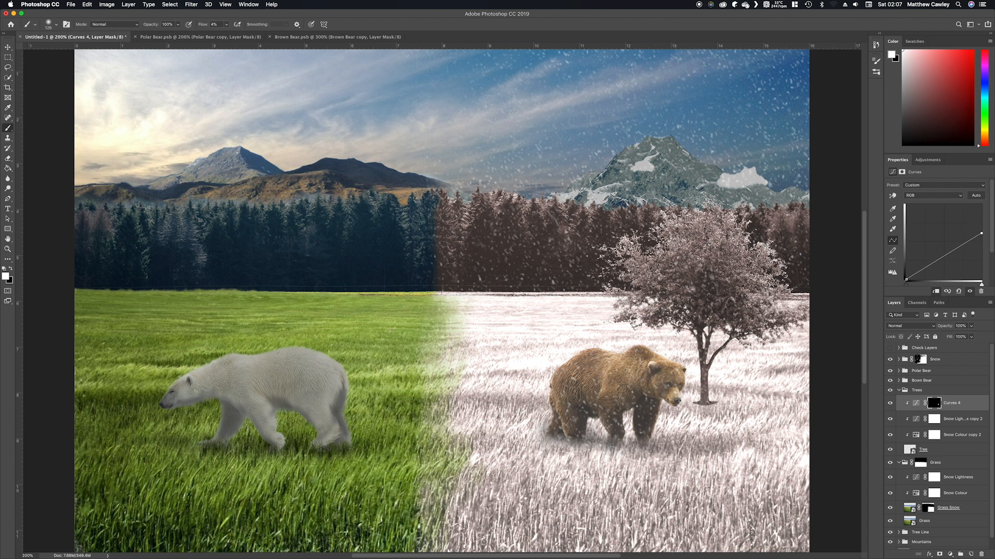
Add a layer mask to the Tree layer and hide the trunk's base in black with the Tall Grass 1 brush.
{"action": "left_click", "coordinate": [936, 452]}
{"action": "left_click", "coordinate": [939, 554]}
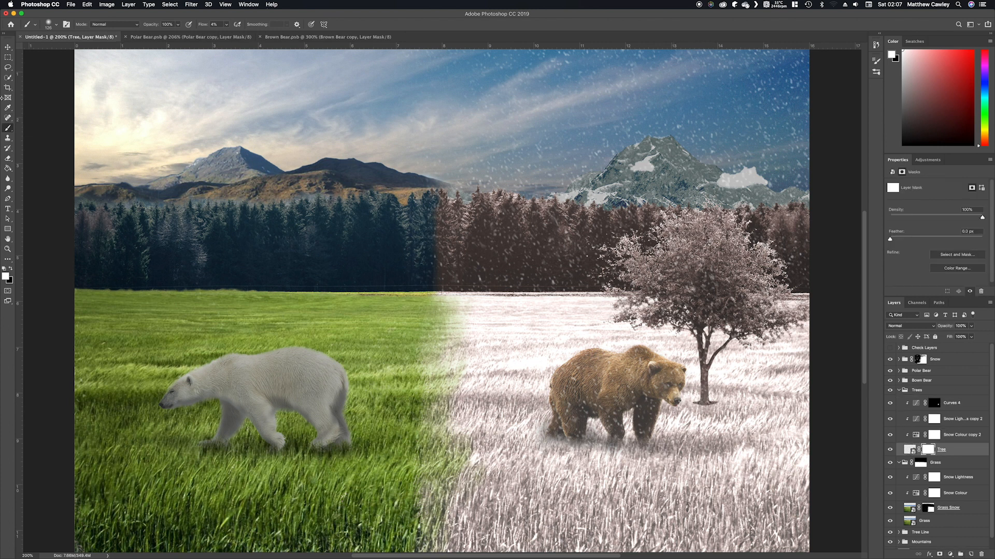
{"action": "left_click", "coordinate": [11, 268]}
{"action": "left_click", "coordinate": [56, 25]}
{"action": "left_click", "coordinate": [48, 210]}
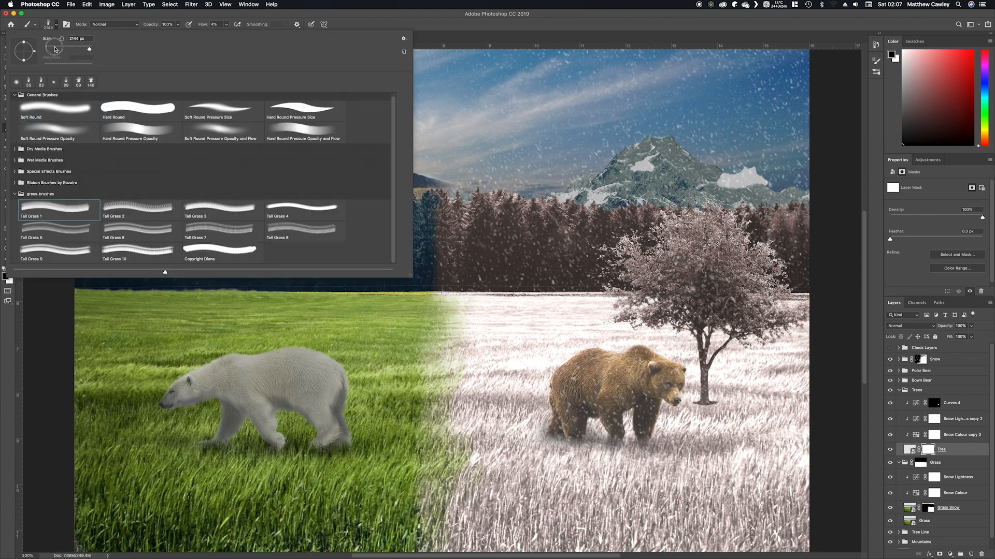
{"action": "key", "text": "Return"}
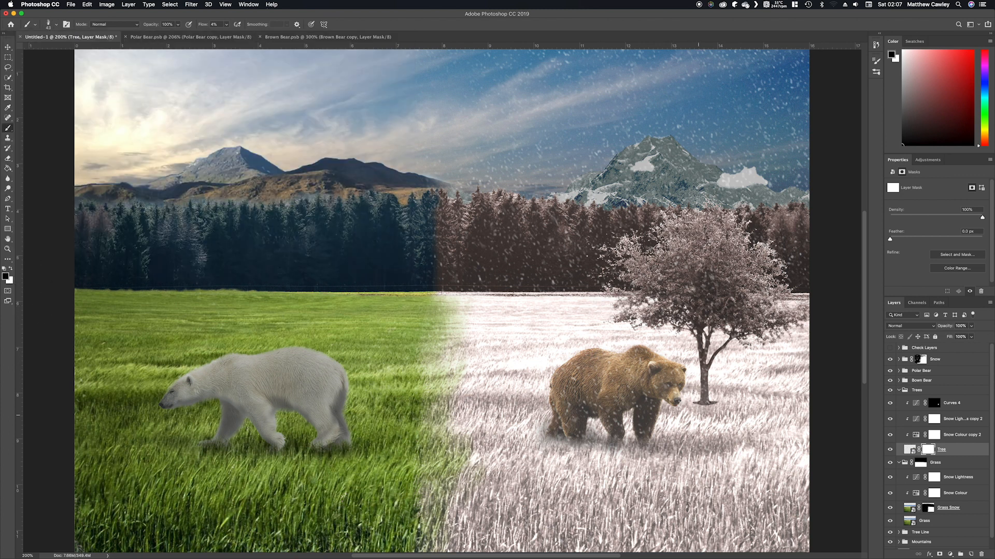
{"action": "key", "text": "shift+0"}
Paint a soft black shadow under the tree at 18% flow on a new layer beneath Tree, and reduce that layer's opacity.
{"action": "left_click", "coordinate": [52, 24]}
{"action": "left_click", "coordinate": [52, 24]}
{"action": "left_click_drag", "start_coordinate": [203, 24], "coordinate": [174, 27]}
{"action": "key", "text": "x"}
{"action": "left_click", "coordinate": [970, 554]}
{"action": "left_click_drag", "start_coordinate": [935, 450], "coordinate": [935, 468]}
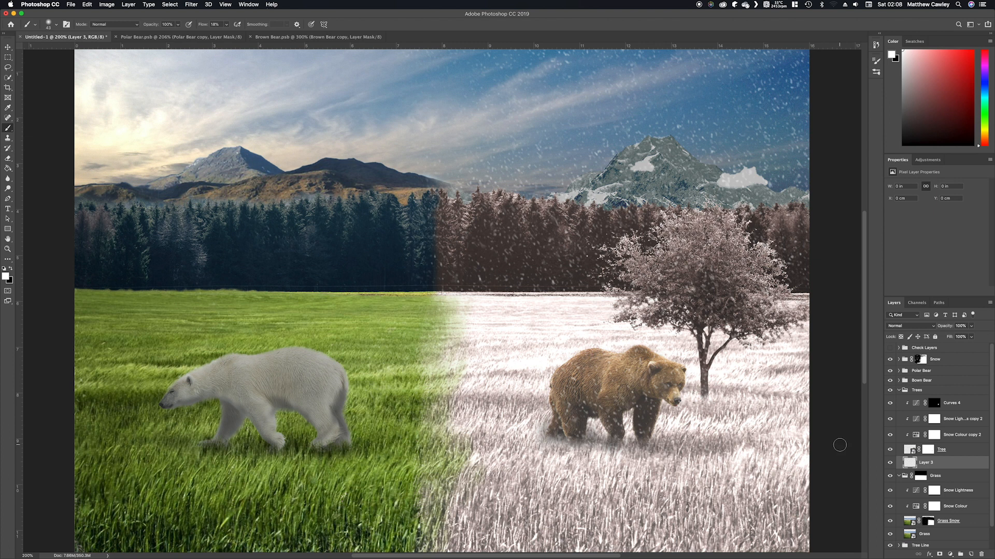
{"action": "mouse_move", "coordinate": [716, 407]}
{"action": "left_mouse_down"}
{"action": "mouse_move", "coordinate": [712, 397]}
{"action": "mouse_move", "coordinate": [746, 399]}
{"action": "mouse_move", "coordinate": [673, 400]}
{"action": "mouse_move", "coordinate": [720, 409]}
{"action": "left_mouse_up"}
{"action": "key", "text": "x"}
{"action": "key", "text": "x"}
{"action": "key", "text": "v"}
{"action": "key", "text": "b"}
{"action": "mouse_move", "coordinate": [948, 325]}
{"action": "left_mouse_down"}
{"action": "mouse_move", "coordinate": [909, 328]}
{"action": "mouse_move", "coordinate": [927, 332]}
{"action": "left_mouse_up"}
Rename the Trees group "Snow Tree" and duplicate the group.
{"action": "double_click", "coordinate": [916, 390]}
{"action": "type", "text": "Snow Tree"}
{"action": "key", "text": "Return"}
{"action": "left_click", "coordinate": [898, 390]}
{"action": "left_click_drag", "start_coordinate": [922, 390], "coordinate": [970, 554]}
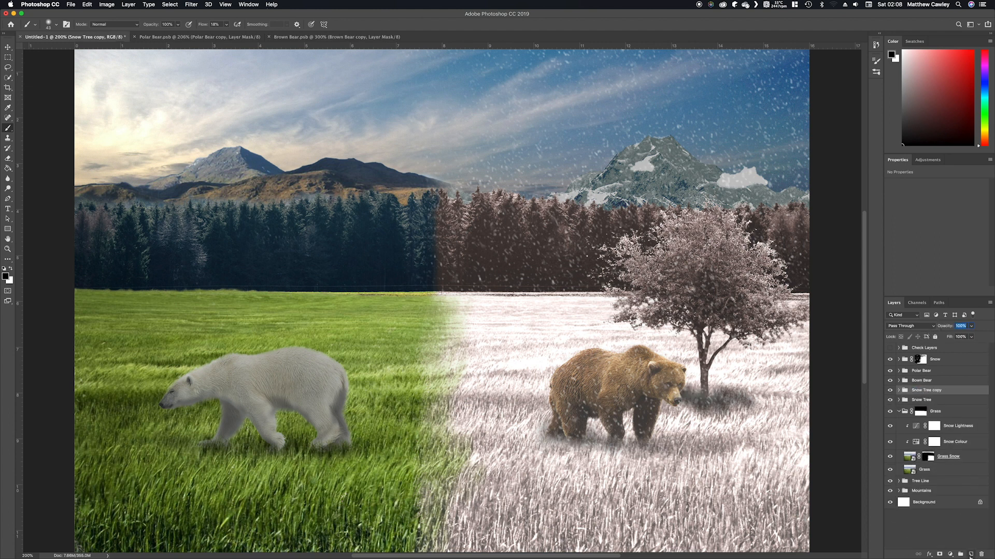
Move the duplicated tree group to the far side of the green field beside the polar bear and mirror it with a -100% width.
{"action": "left_click", "coordinate": [7, 47]}
{"action": "left_click_drag", "start_coordinate": [738, 254], "coordinate": [170, 263]}
{"action": "key", "text": "super+t"}
{"action": "type", "text": "-100.00"}
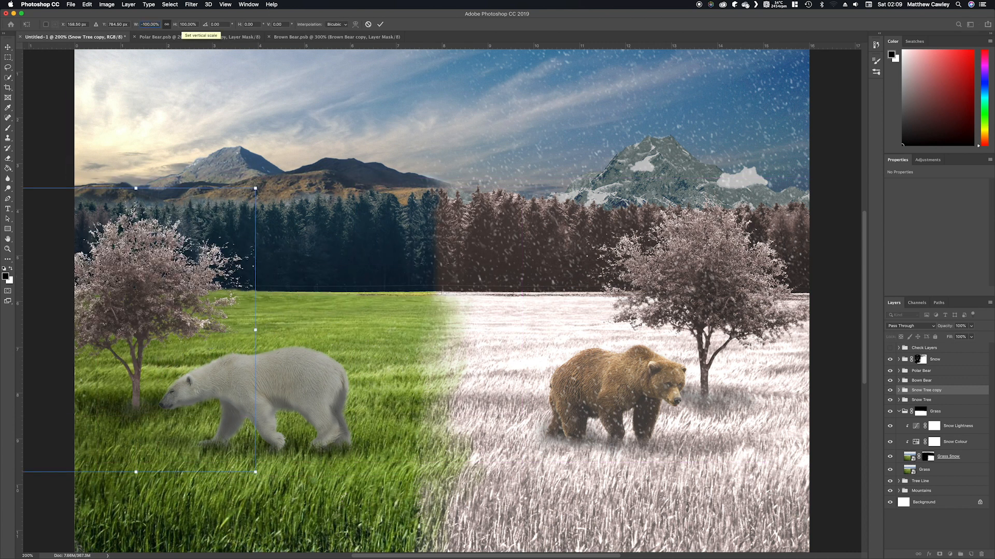
{"action": "key", "text": "Return"}
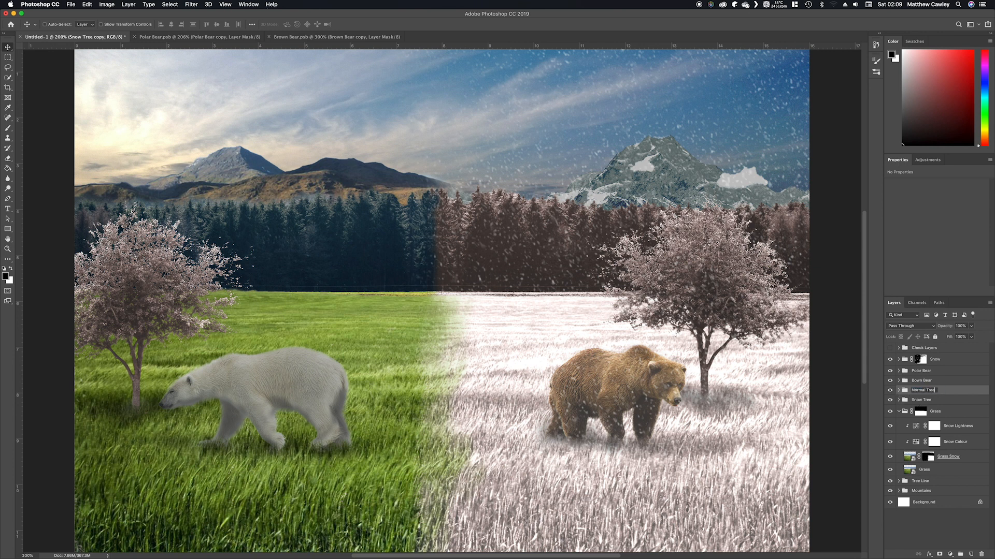
Rename the duplicated group "Normal Tree" and hide its Snow Colour copy 2 adjustment.
{"action": "key", "text": "Return"}
{"action": "left_click", "coordinate": [898, 390]}
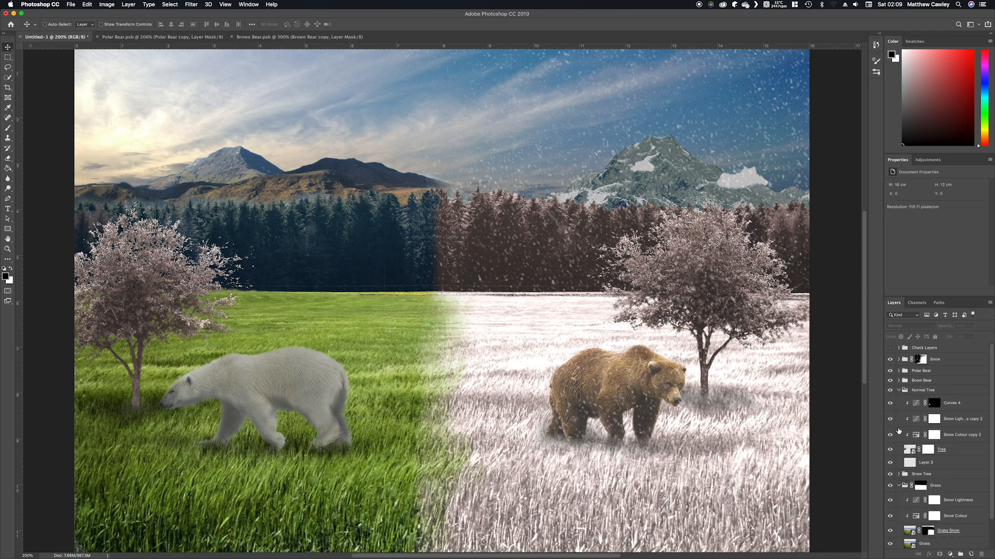
{"action": "left_click", "coordinate": [890, 435]}
Fine-tune the Normal Tree's Snow Lightness copy 2 curve and compare the tree with its shading and shadow layers off and on.
{"action": "left_click", "coordinate": [932, 420]}
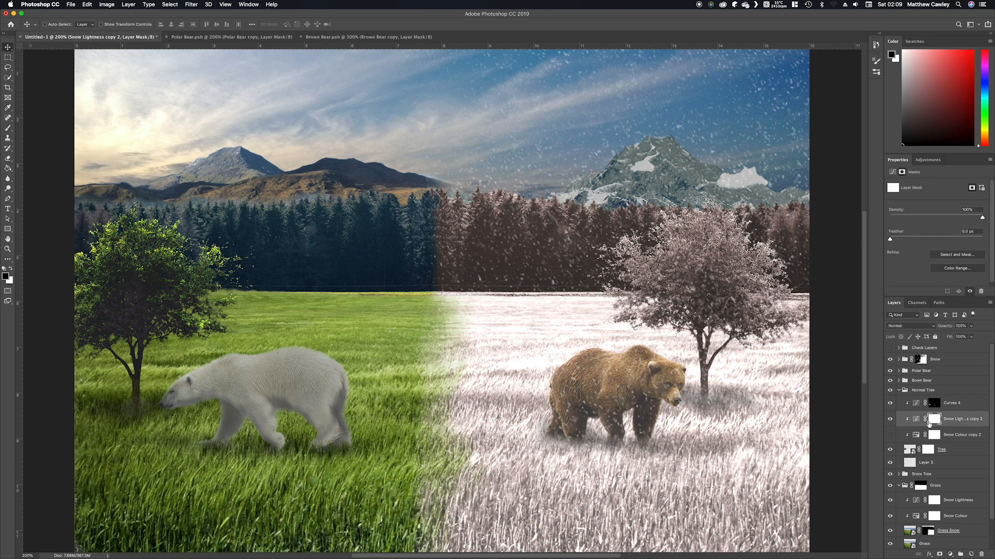
{"action": "left_click", "coordinate": [916, 419]}
{"action": "left_click_drag", "start_coordinate": [961, 205], "coordinate": [959, 208]}
{"action": "left_click_drag", "start_coordinate": [906, 259], "coordinate": [904, 265]}
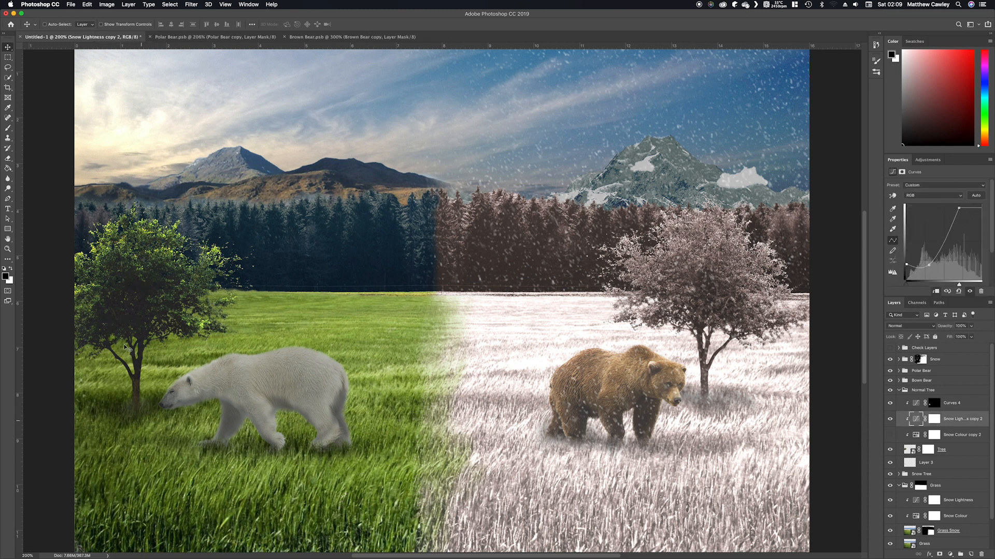
{"action": "left_click", "coordinate": [890, 404]}
{"action": "left_click", "coordinate": [890, 403]}
{"action": "left_click", "coordinate": [890, 463]}
{"action": "left_click", "coordinate": [890, 462]}
{"action": "left_click", "coordinate": [898, 391]}
Create a new group named "Sun" between the Check Layers and Snow groups.
{"action": "left_click", "coordinate": [934, 348]}
{"action": "left_click", "coordinate": [961, 555]}
{"action": "left_click_drag", "start_coordinate": [919, 349], "coordinate": [918, 360]}
{"action": "double_click", "coordinate": [919, 358]}
{"action": "type", "text": "Sun"}
{"action": "key", "text": "Return"}
Set the foreground colour to yellow with RGB 229, 217, 28.
{"action": "left_click", "coordinate": [6, 276]}
{"action": "left_click", "coordinate": [677, 348]}
{"action": "left_click", "coordinate": [658, 275]}
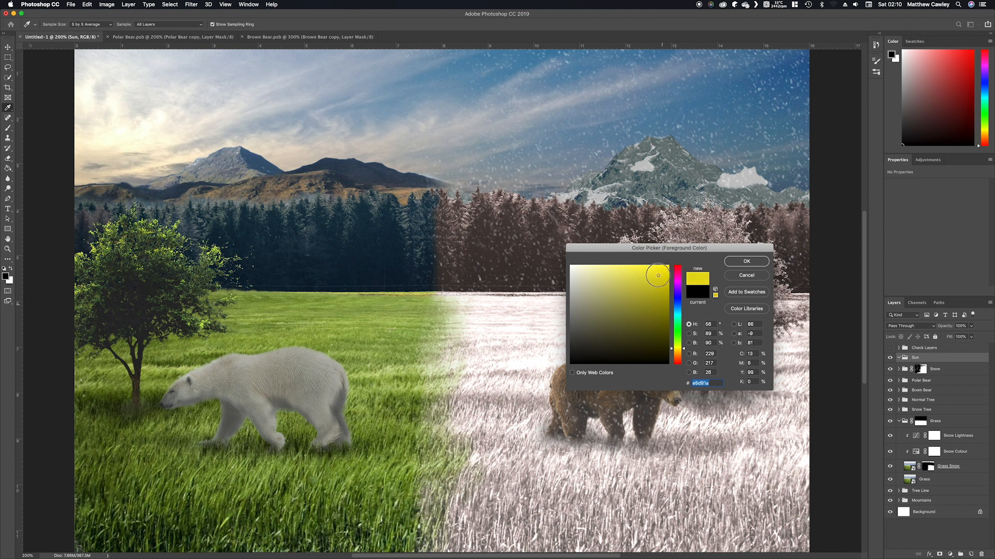
{"action": "key", "text": "Return"}
On a new layer in the Sun group, stamp a soft yellow sun in the sky beside the summer mountains at 100% flow.
{"action": "key", "text": "b"}
{"action": "key", "text": "super+shift+n"}
{"action": "key", "text": "Return"}
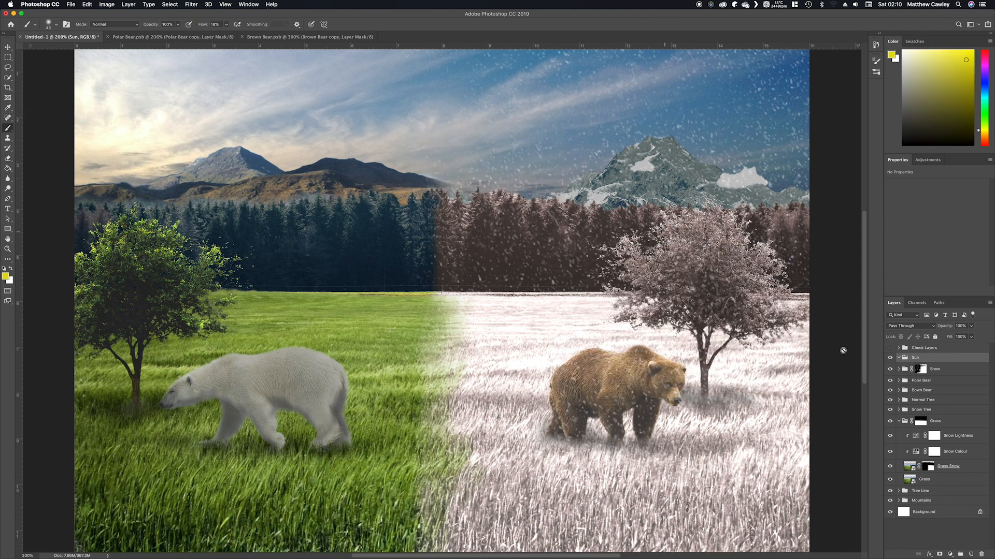
{"action": "left_click_drag", "start_coordinate": [132, 176], "coordinate": [158, 176]}
{"action": "left_click_drag", "start_coordinate": [199, 23], "coordinate": [208, 28]}
{"action": "type", "text": "100"}
{"action": "left_click", "coordinate": [96, 161]}
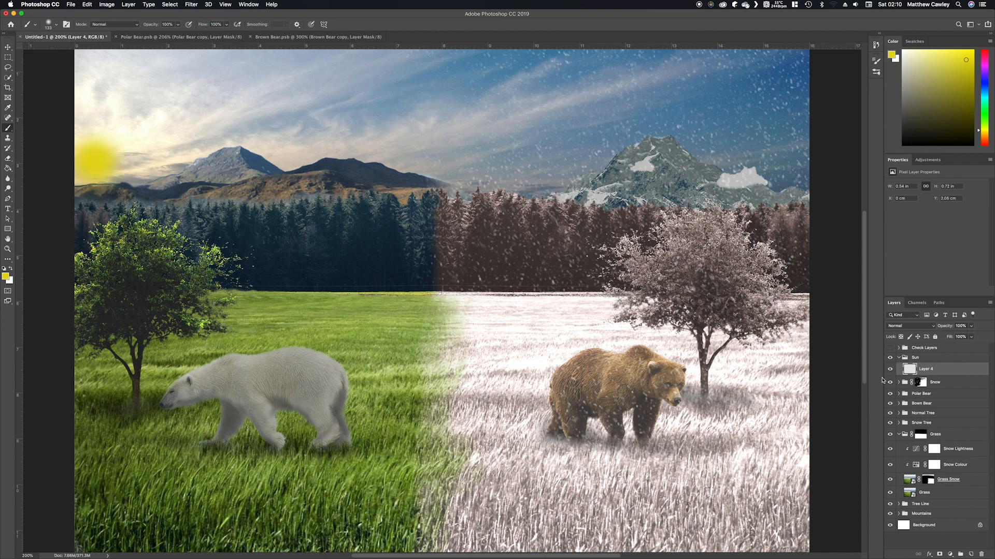
Add another layer in the Sun group and paint a much larger soft yellow glow around the sun.
{"action": "key", "text": "super+shift+alt+n"}
{"action": "mouse_move", "coordinate": [123, 166]}
{"action": "left_mouse_down"}
{"action": "mouse_move", "coordinate": [207, 167]}
{"action": "mouse_move", "coordinate": [151, 171]}
{"action": "left_mouse_up"}
{"action": "left_click", "coordinate": [108, 167]}
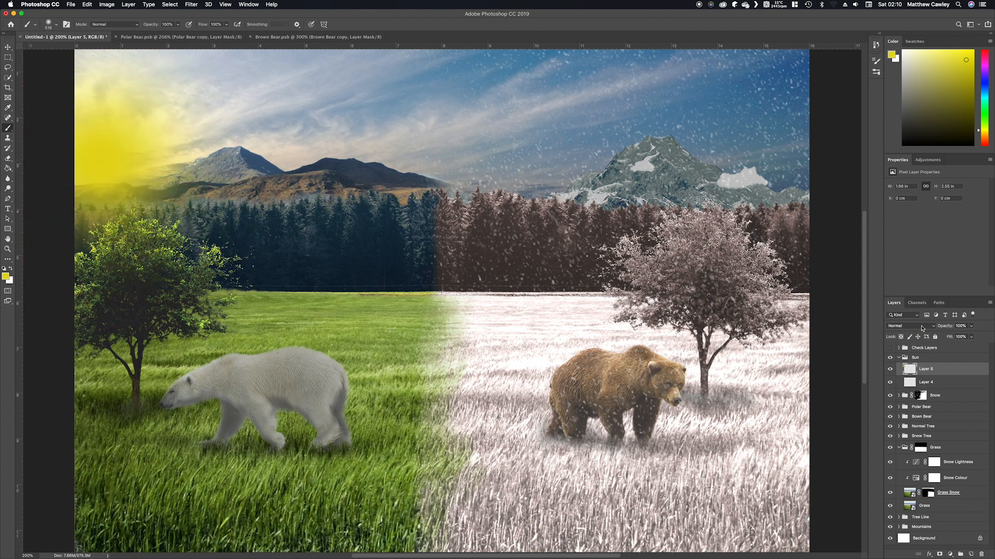
Change the large glow layer's blend mode and lower its opacity, and set the smaller sun layer, Layer 4, to Screen.
{"action": "left_click", "coordinate": [910, 326]}
{"action": "left_click", "coordinate": [906, 391]}
{"action": "left_click_drag", "start_coordinate": [943, 326], "coordinate": [929, 324]}
{"action": "left_click", "coordinate": [926, 382]}
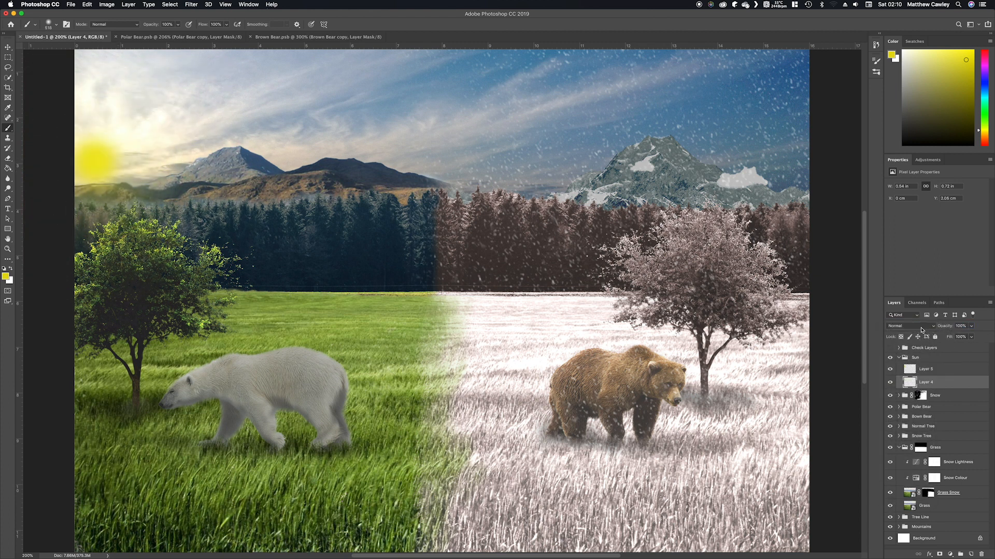
{"action": "left_click", "coordinate": [910, 326]}
{"action": "left_click", "coordinate": [907, 382]}
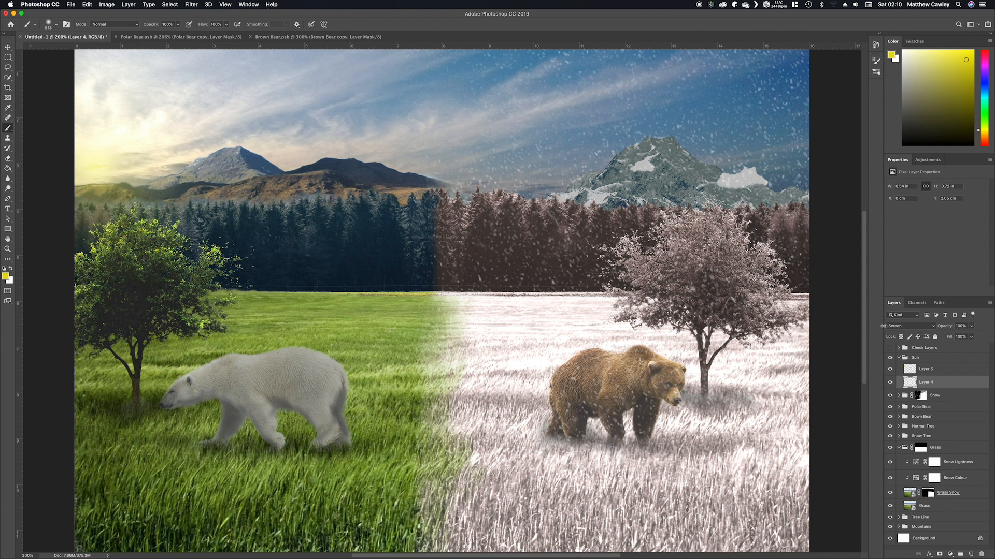
{"action": "left_click", "coordinate": [901, 326]}
{"action": "left_click", "coordinate": [907, 328]}
Add a Curves adjustment in the Sun group that darkens the image, lower its opacity and invert its mask to black.
{"action": "left_click", "coordinate": [971, 554]}
{"action": "left_click_drag", "start_coordinate": [933, 380], "coordinate": [981, 555]}
{"action": "left_click", "coordinate": [949, 554]}
{"action": "left_click", "coordinate": [948, 438]}
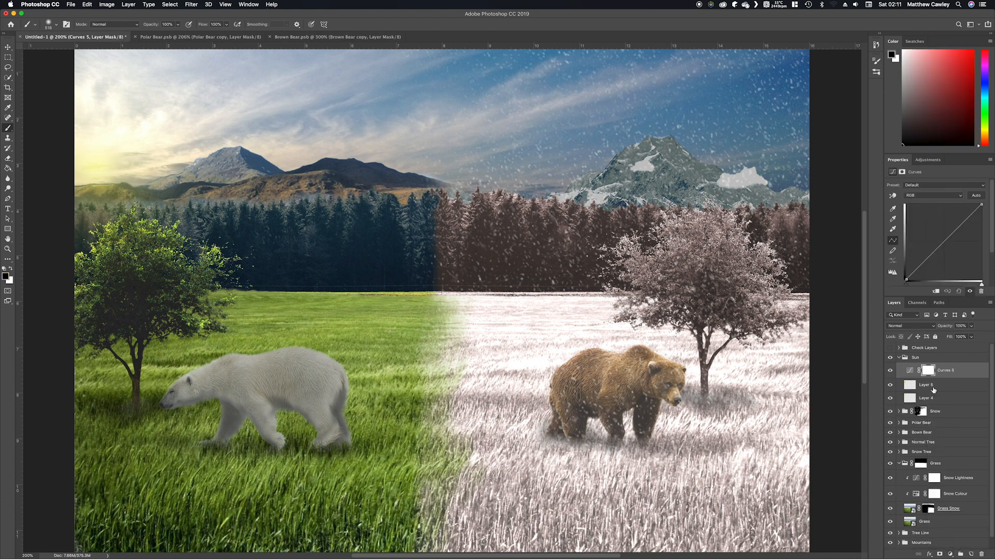
{"action": "left_click_drag", "start_coordinate": [981, 214], "coordinate": [980, 218]}
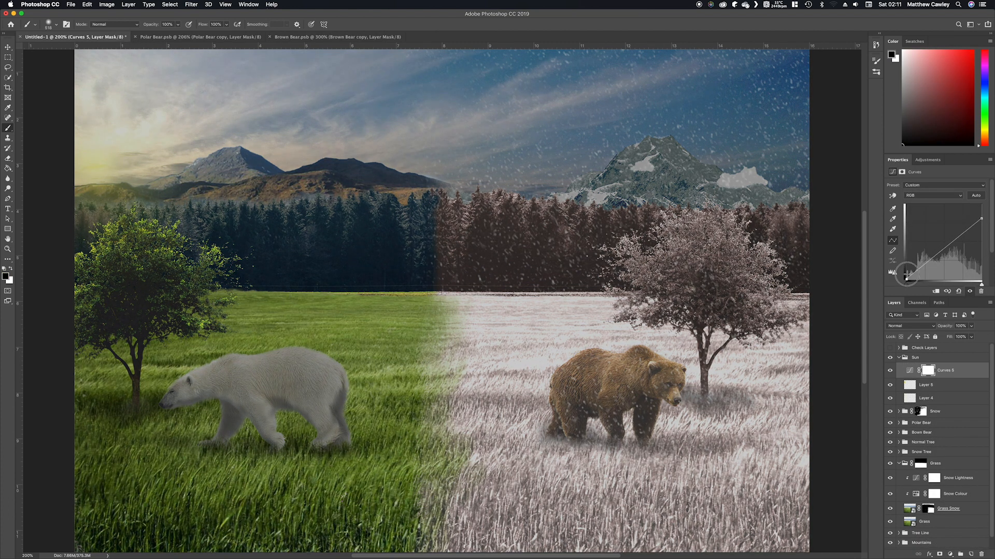
{"action": "left_click_drag", "start_coordinate": [906, 280], "coordinate": [916, 280]}
{"action": "left_click_drag", "start_coordinate": [945, 326], "coordinate": [932, 326]}
{"action": "key", "text": "super+i"}
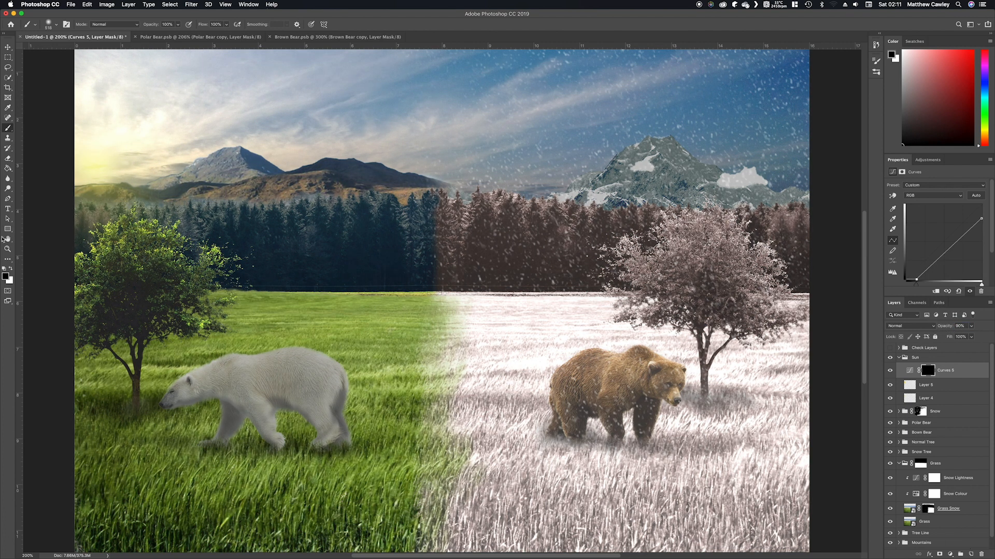
Paint shadows into the Curves mask with white at low flow over the landscape and snowy mountain, and set the layer's opacity to 87%.
{"action": "key", "text": "shift+3"}
{"action": "key", "text": "shift+7"}
{"action": "key", "text": "shift+0"}
{"action": "key", "text": "shift+5"}
{"action": "left_click_drag", "start_coordinate": [449, 311], "coordinate": [386, 297]}
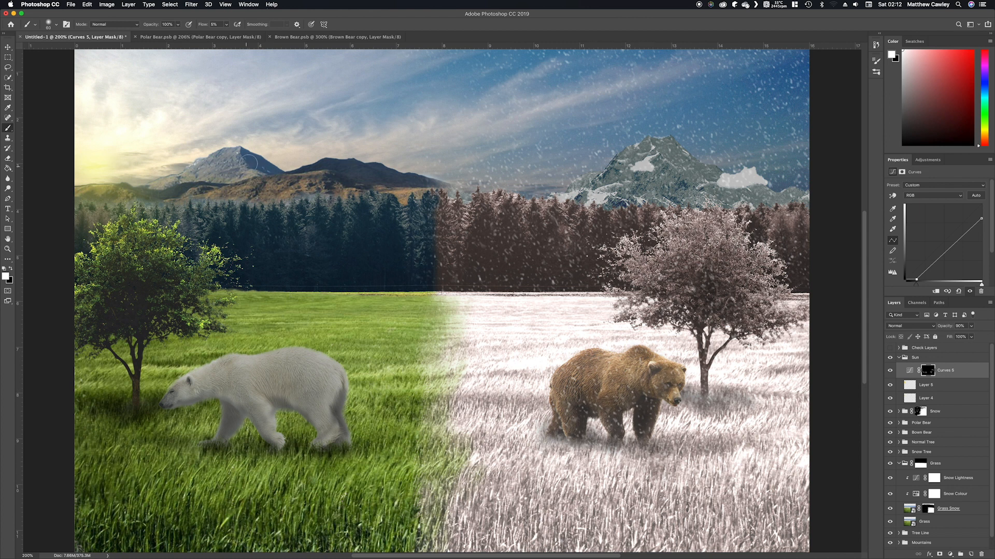
{"action": "key", "text": "v"}
{"action": "key", "text": "b"}
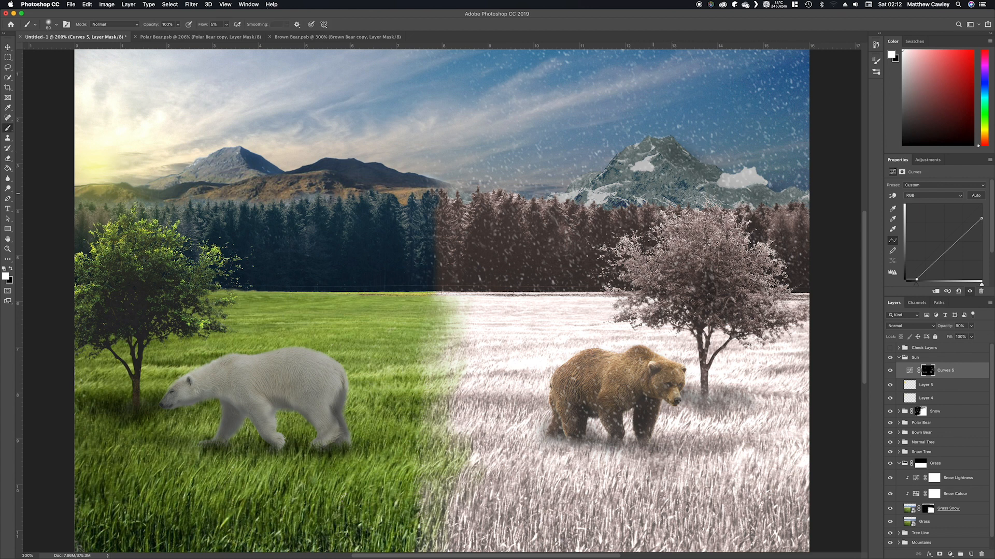
{"action": "left_click_drag", "start_coordinate": [650, 197], "coordinate": [641, 195]}
{"action": "left_click_drag", "start_coordinate": [667, 156], "coordinate": [660, 157]}
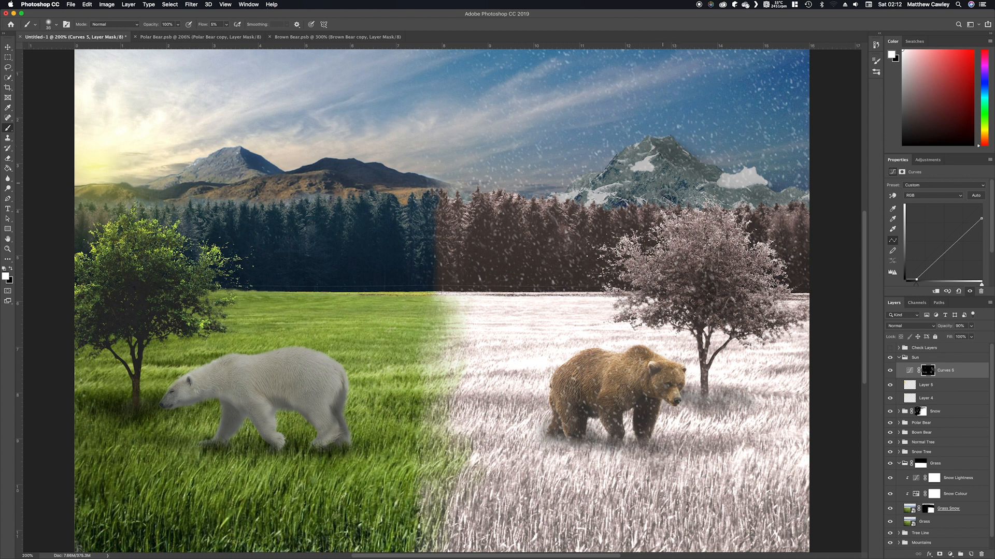
{"action": "left_click_drag", "start_coordinate": [202, 22], "coordinate": [206, 21]}
{"action": "left_click_drag", "start_coordinate": [944, 326], "coordinate": [948, 325]}
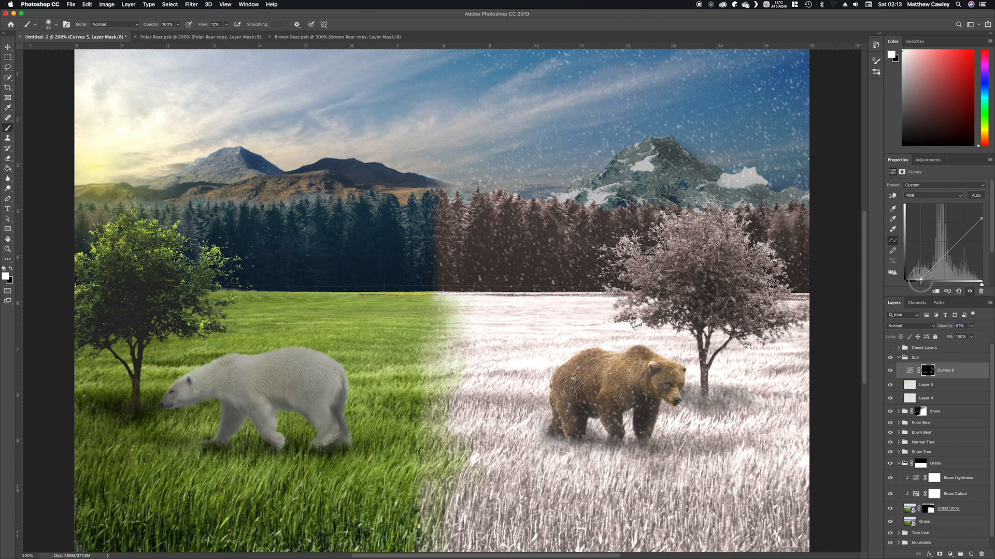
{"action": "left_click", "coordinate": [970, 555]}
{"action": "left_click", "coordinate": [980, 555]}
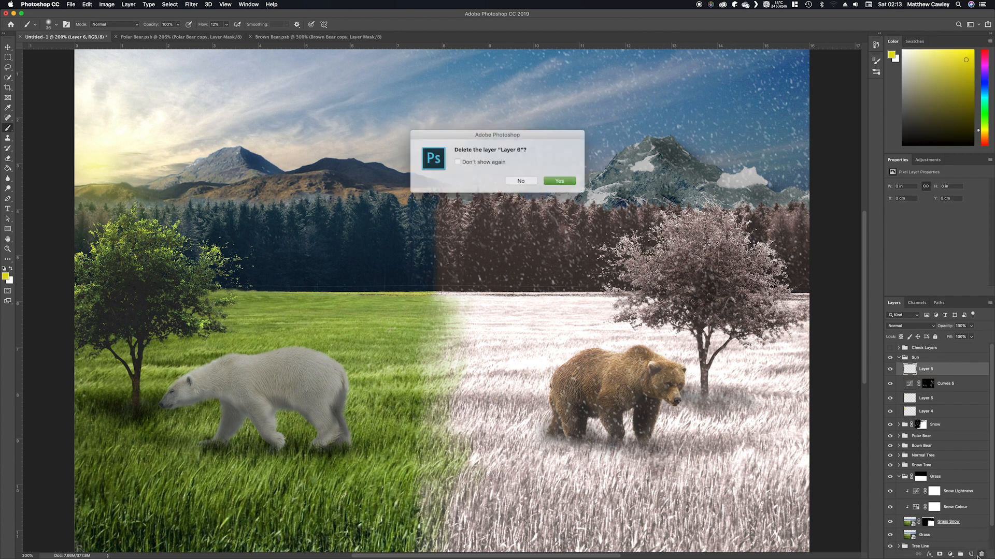
{"action": "key", "text": "Return"}
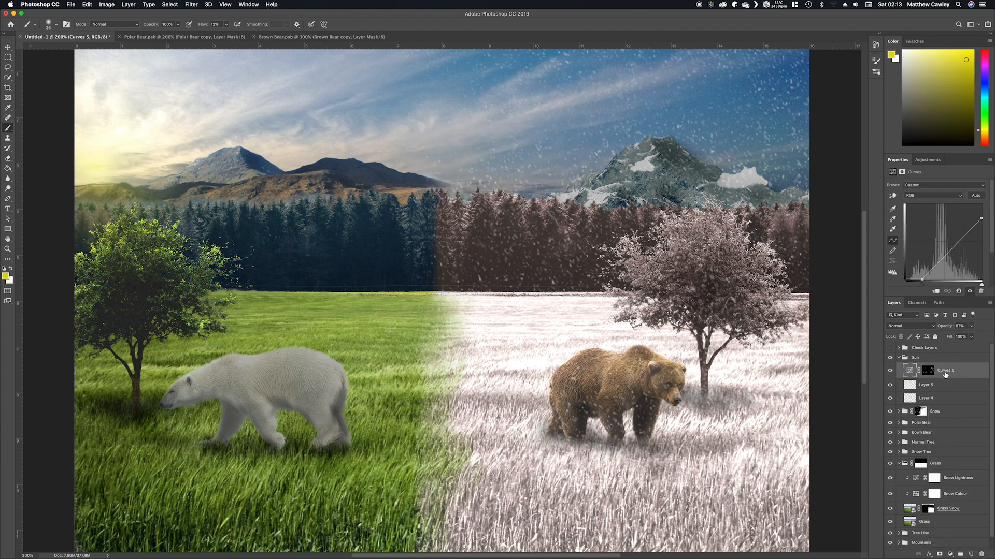
Rename the Curves layer "Sun Shadow" and add another Curves adjustment above it named "Sun Light".
{"action": "type", "text": "Sun Shadow"}
{"action": "key", "text": "Return"}
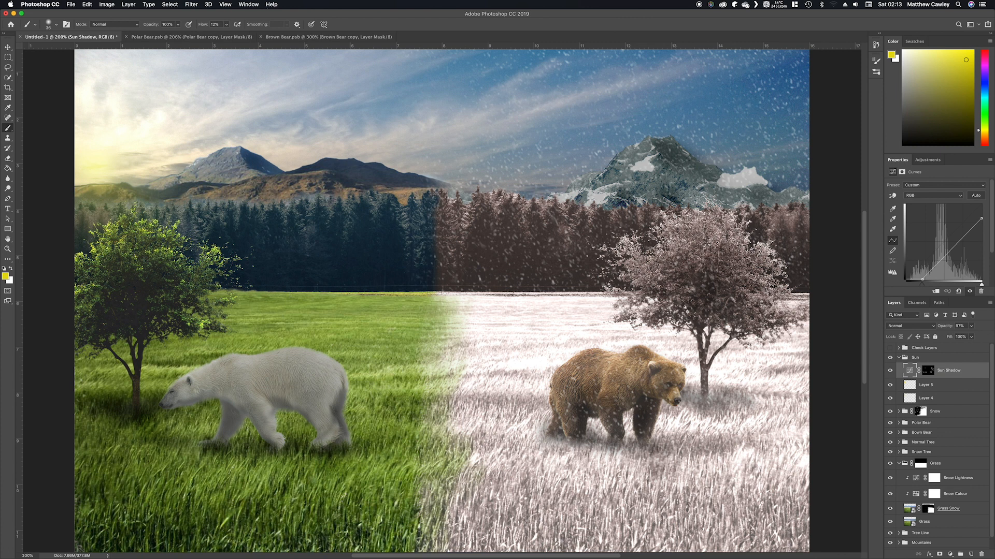
{"action": "left_click", "coordinate": [950, 554]}
{"action": "left_click", "coordinate": [958, 446]}
{"action": "double_click", "coordinate": [944, 371]}
{"action": "type", "text": "Sun Light"}
{"action": "key", "text": "Return"}
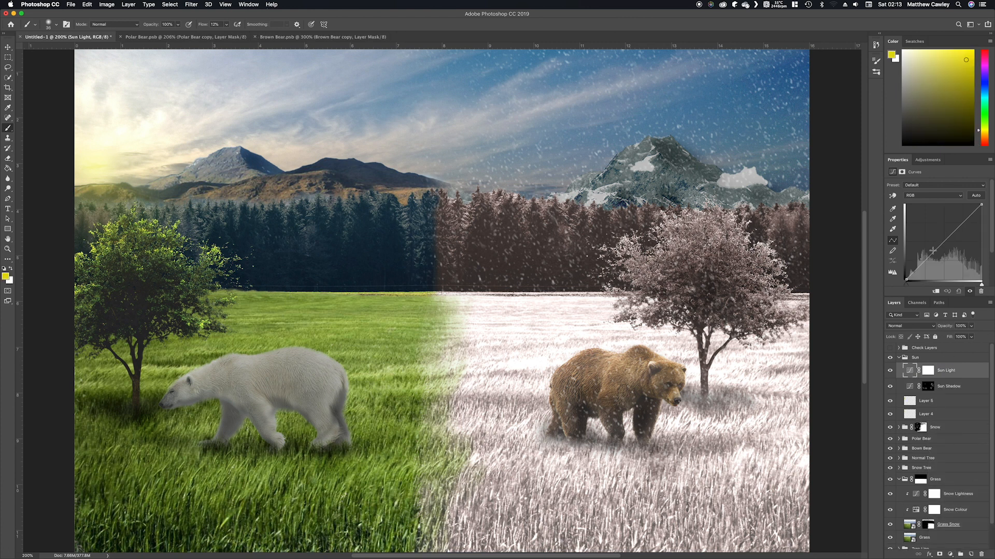
Brighten the Sun Light curve overall, raise its red channel and lower its blue highlights for a warm tone.
{"action": "left_click_drag", "start_coordinate": [972, 212], "coordinate": [969, 207]}
{"action": "left_click", "coordinate": [944, 196]}
{"action": "left_click", "coordinate": [935, 203]}
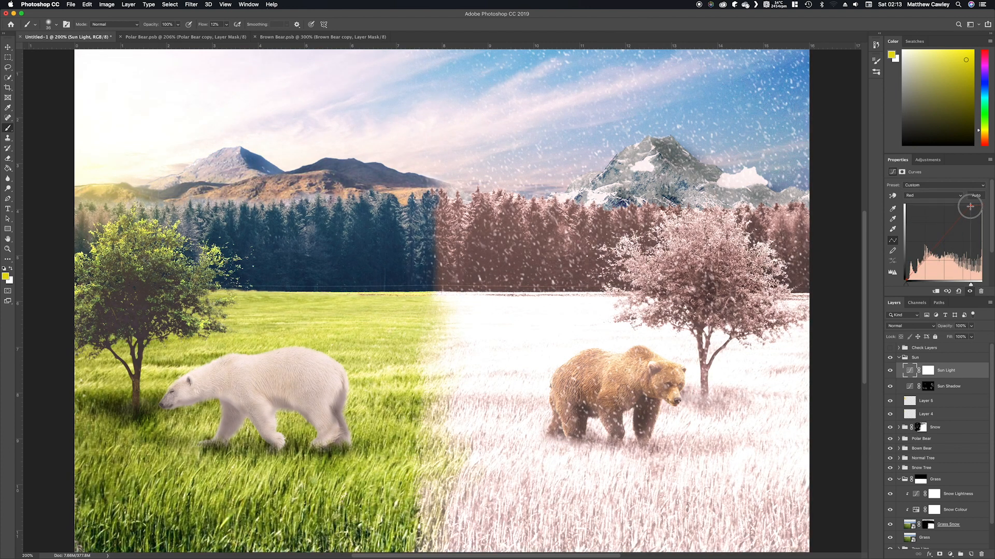
{"action": "left_click", "coordinate": [933, 195]}
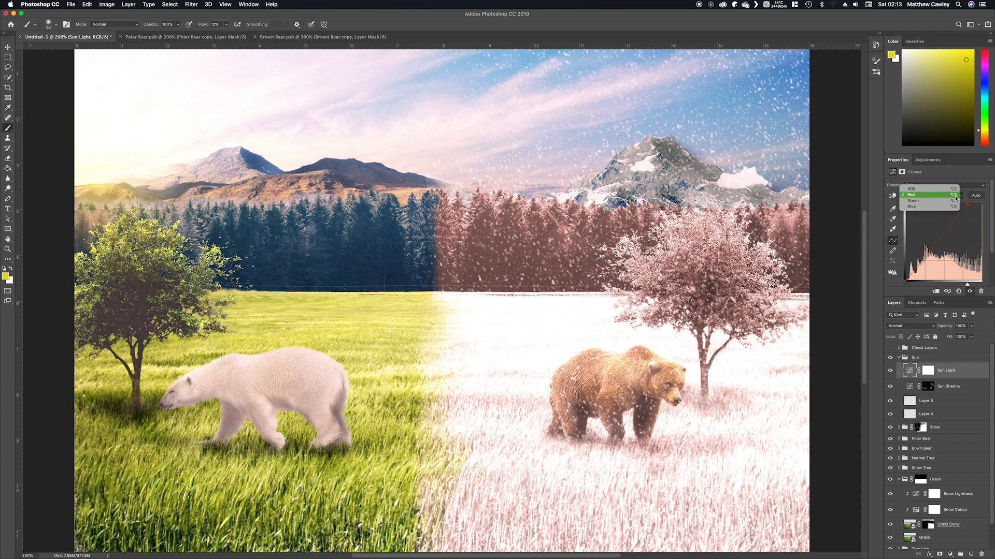
{"action": "left_click", "coordinate": [932, 205]}
{"action": "left_click", "coordinate": [932, 195]}
{"action": "left_click", "coordinate": [933, 206]}
{"action": "left_click_drag", "start_coordinate": [980, 205], "coordinate": [980, 224]}
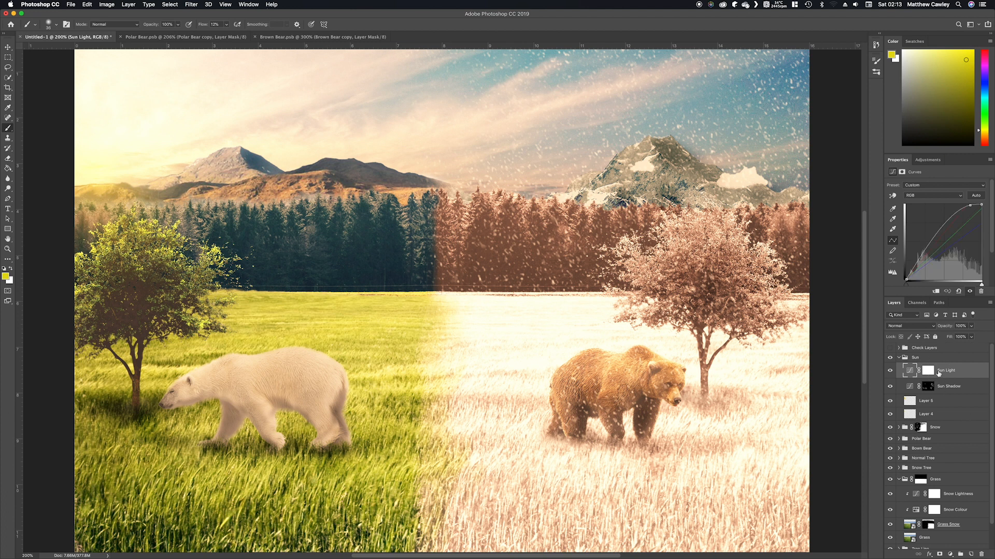
Invert the Sun Light mask and paint warm light onto the green tree and the polar bear's back with white at 9% flow.
{"action": "left_click", "coordinate": [926, 372]}
{"action": "key", "text": "super+i"}
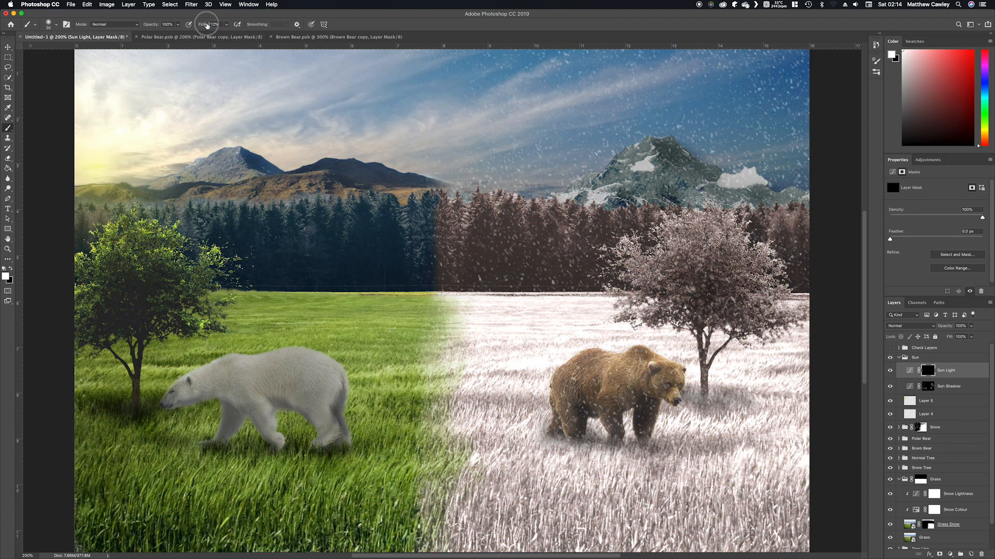
{"action": "mouse_move", "coordinate": [103, 238]}
{"action": "left_mouse_down"}
{"action": "mouse_move", "coordinate": [81, 268]}
{"action": "mouse_move", "coordinate": [119, 224]}
{"action": "mouse_move", "coordinate": [125, 235]}
{"action": "mouse_move", "coordinate": [101, 263]}
{"action": "left_mouse_up"}
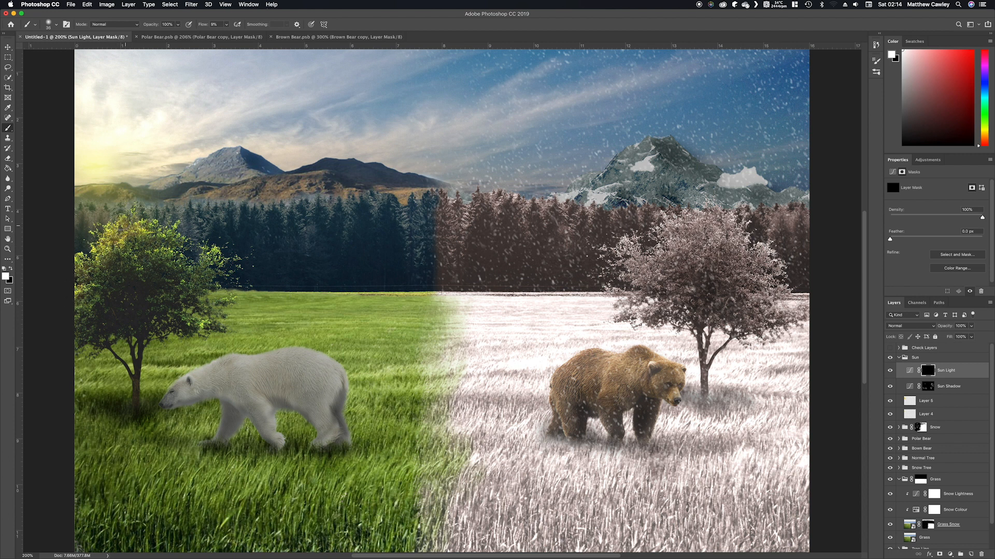
{"action": "mouse_move", "coordinate": [174, 386]}
{"action": "left_mouse_down"}
{"action": "mouse_move", "coordinate": [244, 352]}
{"action": "mouse_move", "coordinate": [320, 367]}
{"action": "left_mouse_up"}
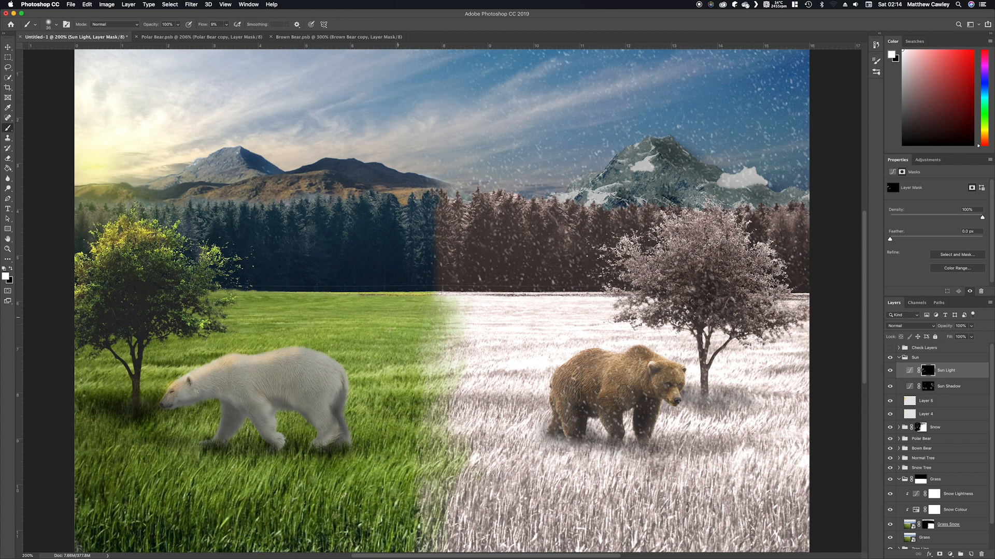
{"action": "left_click_drag", "start_coordinate": [361, 290], "coordinate": [377, 279]}
At 3% flow, paint softer sunlight on the Sun Light mask across the green meadow, the brown bear's back and the snowy tree.
{"action": "left_click_drag", "start_coordinate": [205, 25], "coordinate": [202, 28]}
{"action": "mouse_move", "coordinate": [386, 320]}
{"action": "left_mouse_down"}
{"action": "mouse_move", "coordinate": [290, 319]}
{"action": "mouse_move", "coordinate": [354, 323]}
{"action": "left_mouse_up"}
{"action": "left_click_drag", "start_coordinate": [185, 371], "coordinate": [103, 365]}
{"action": "mouse_move", "coordinate": [241, 332]}
{"action": "left_mouse_down"}
{"action": "mouse_move", "coordinate": [358, 317]}
{"action": "mouse_move", "coordinate": [300, 336]}
{"action": "left_mouse_up"}
{"action": "key", "text": "bracketleft"}
{"action": "mouse_move", "coordinate": [539, 385]}
{"action": "left_mouse_down"}
{"action": "mouse_move", "coordinate": [588, 353]}
{"action": "mouse_move", "coordinate": [632, 353]}
{"action": "left_mouse_up"}
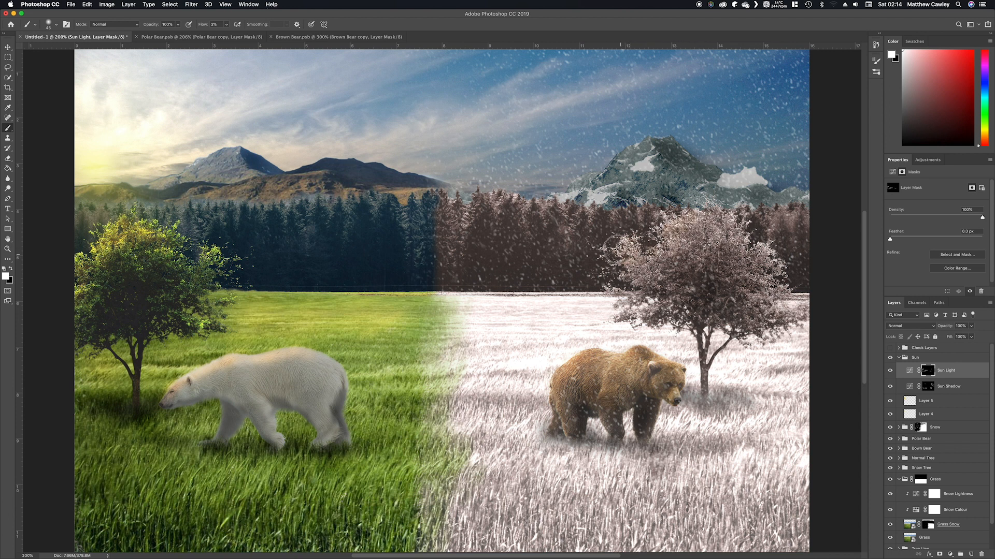
{"action": "mouse_move", "coordinate": [699, 351]}
{"action": "left_mouse_down"}
{"action": "mouse_move", "coordinate": [693, 343]}
{"action": "mouse_move", "coordinate": [701, 386]}
{"action": "mouse_move", "coordinate": [697, 352]}
{"action": "left_mouse_up"}
Paint a faint sunlit edge along the slope of the snowy mountain on the Sun Light mask, using a smaller white brush.
{"action": "key", "text": "x"}
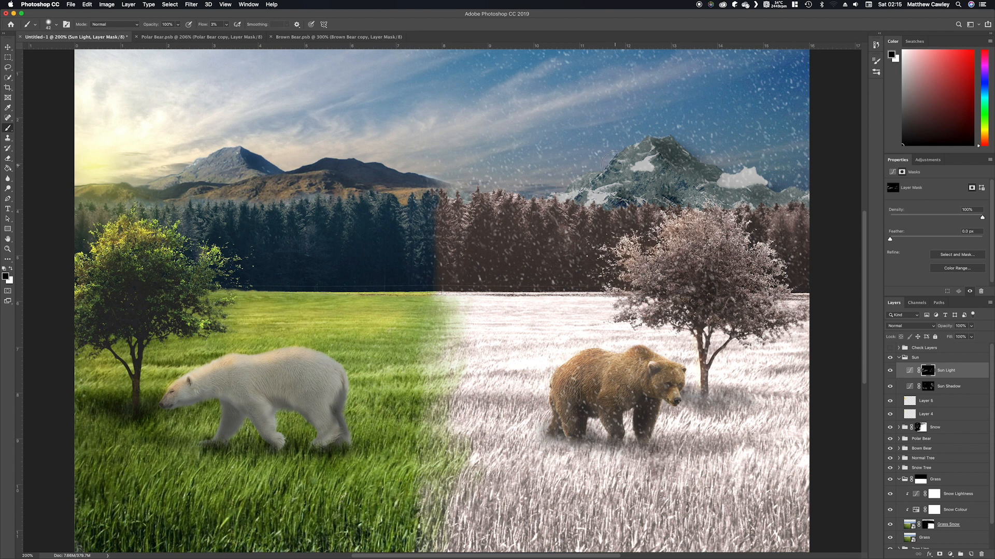
{"action": "key", "text": "x"}
{"action": "left_click_drag", "start_coordinate": [622, 155], "coordinate": [616, 155]}
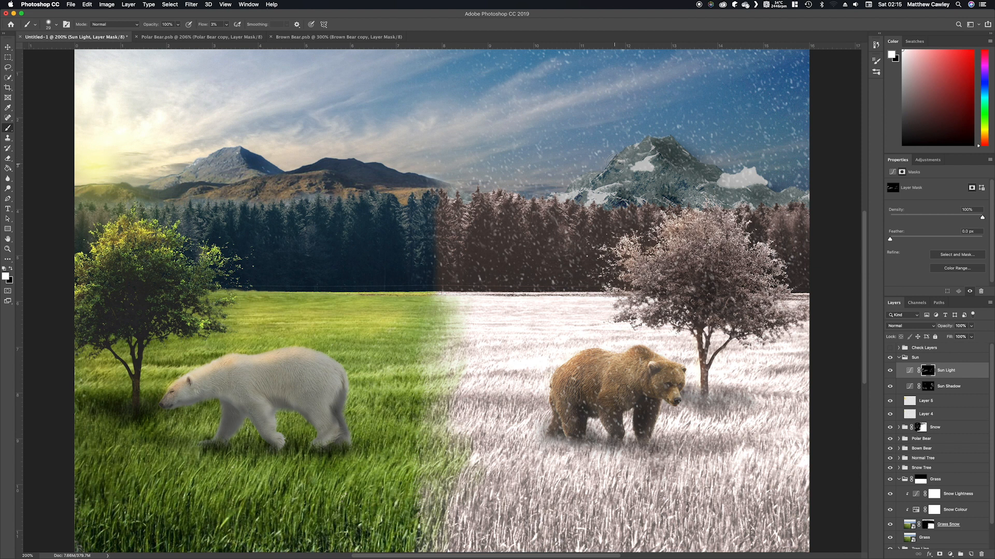
{"action": "key", "text": "x"}
{"action": "key", "text": "x"}
{"action": "left_click_drag", "start_coordinate": [614, 170], "coordinate": [609, 169]}
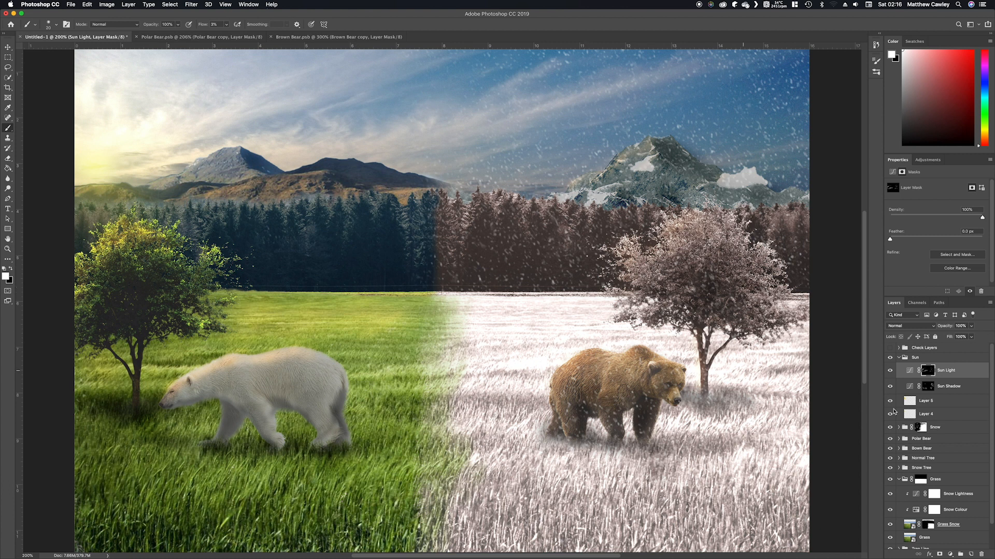
Create a new group named "Colour Lookup" above the Sun group and compare the image with and without the Sun group.
{"action": "left_click", "coordinate": [899, 358]}
{"action": "left_click", "coordinate": [961, 554]}
{"action": "double_click", "coordinate": [921, 358]}
{"action": "type", "text": "Colour Lookup"}
{"action": "key", "text": "Return"}
{"action": "left_click", "coordinate": [889, 367]}
{"action": "left_click", "coordinate": [890, 367]}
{"action": "left_click", "coordinate": [890, 367]}
{"action": "left_click", "coordinate": [890, 366]}
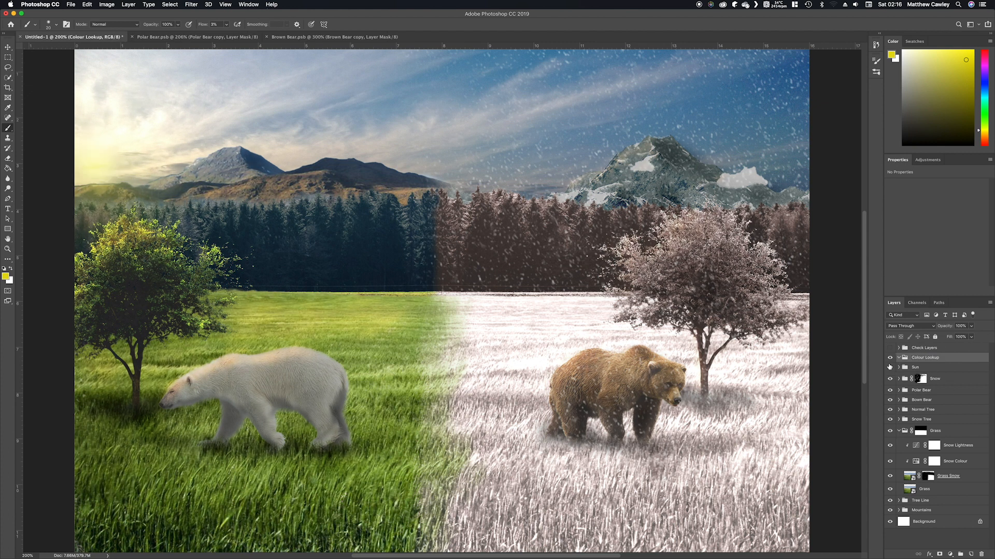
Add a Color Lookup adjustment layer in the Colour Lookup group and try the LateSunset.3DL look.
{"action": "left_click", "coordinate": [950, 554]}
{"action": "left_click", "coordinate": [947, 513]}
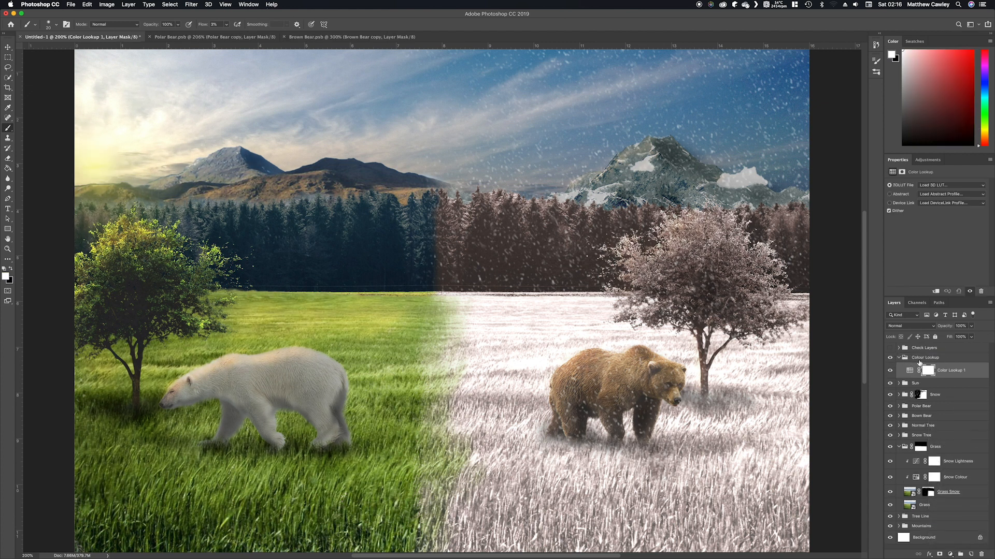
{"action": "left_click", "coordinate": [933, 185]}
{"action": "left_click", "coordinate": [896, 353]}
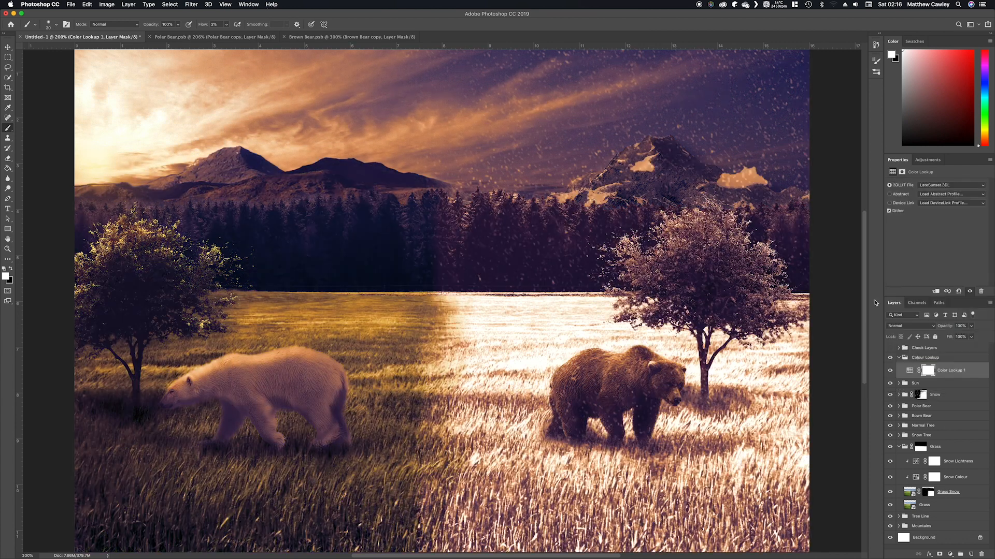
Switch the Color Lookup to Crisp_Warm.look, set its fill to 51% and compare the image with and without it.
{"action": "left_click", "coordinate": [904, 184]}
{"action": "left_click", "coordinate": [904, 66]}
{"action": "left_click_drag", "start_coordinate": [949, 337], "coordinate": [929, 334]}
{"action": "left_click", "coordinate": [890, 370]}
{"action": "left_click", "coordinate": [890, 371]}
{"action": "left_click", "coordinate": [890, 370]}
{"action": "left_click", "coordinate": [890, 371]}
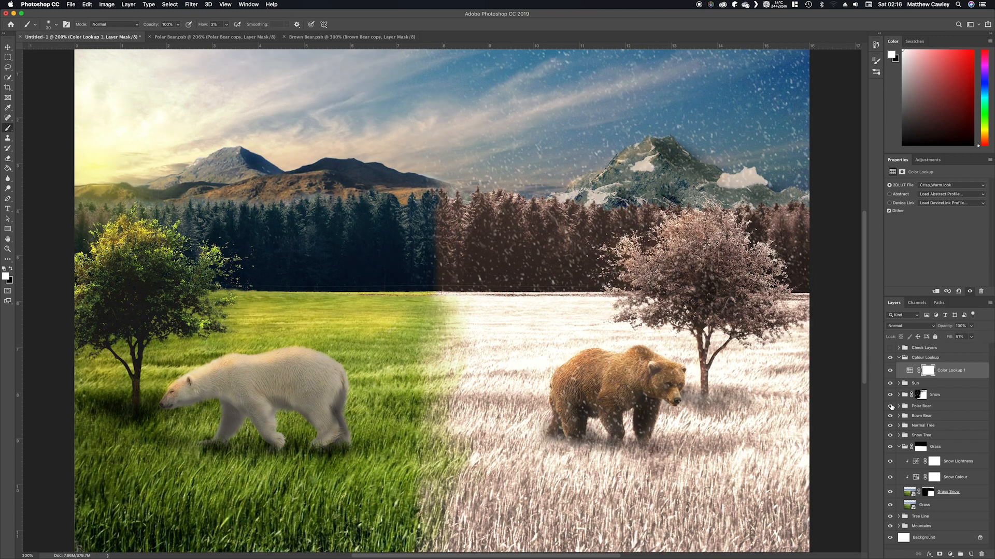
In the Tree Line group, darken the snowy trees and shift them towards teal with the Snow Lightness copy's RGB and red curves.
{"action": "left_click", "coordinate": [898, 447]}
{"action": "left_click", "coordinate": [899, 458]}
{"action": "left_click", "coordinate": [917, 486]}
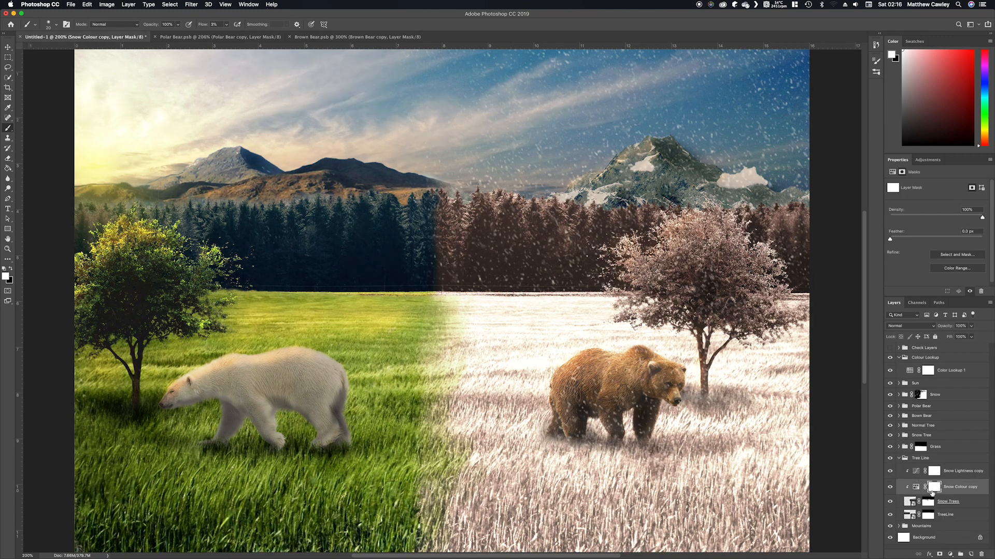
{"action": "left_click", "coordinate": [916, 471]}
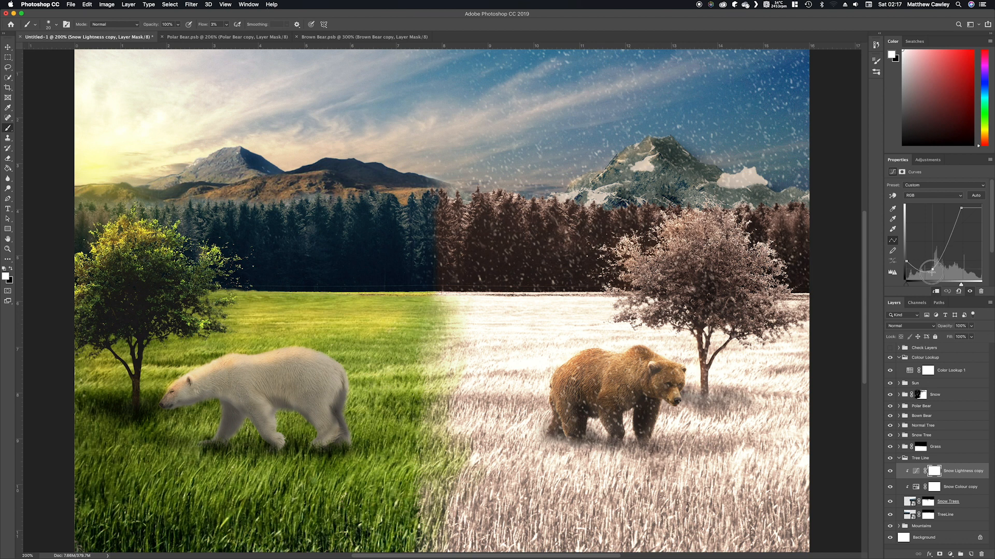
{"action": "left_click", "coordinate": [933, 195]}
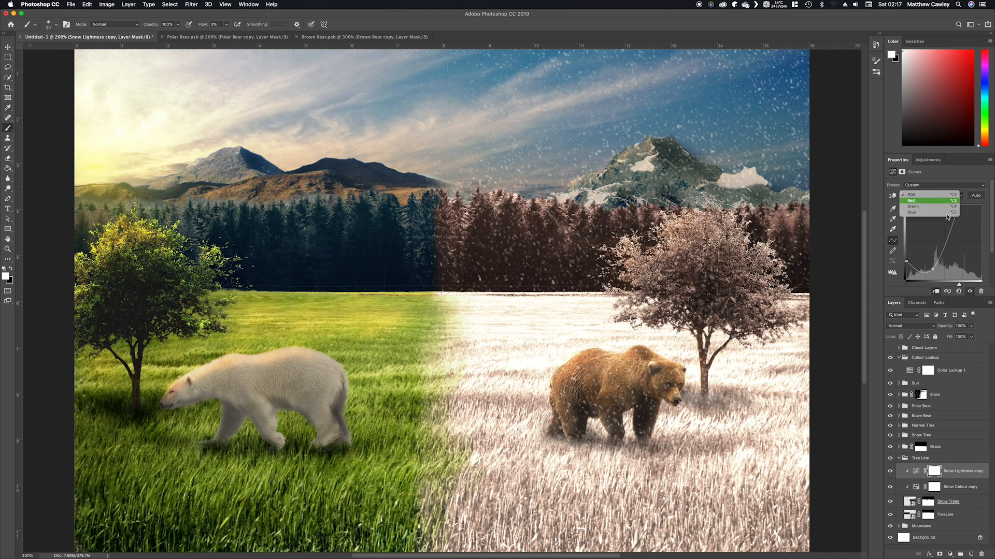
{"action": "left_click", "coordinate": [927, 205]}
{"action": "mouse_move", "coordinate": [981, 206]}
{"action": "left_mouse_down"}
{"action": "mouse_move", "coordinate": [980, 219]}
{"action": "mouse_move", "coordinate": [980, 204]}
{"action": "mouse_move", "coordinate": [974, 214]}
{"action": "left_mouse_up"}
{"action": "left_click", "coordinate": [932, 195]}
{"action": "left_click", "coordinate": [927, 205]}
{"action": "left_click", "coordinate": [920, 490]}
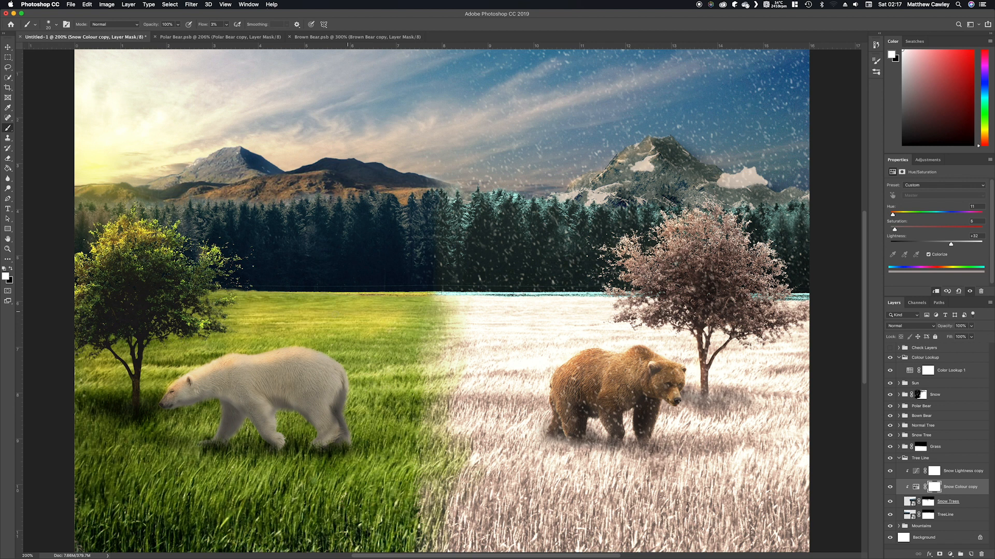
Collapse the Colour Lookup and Tree Line groups.
{"action": "key", "text": "z"}
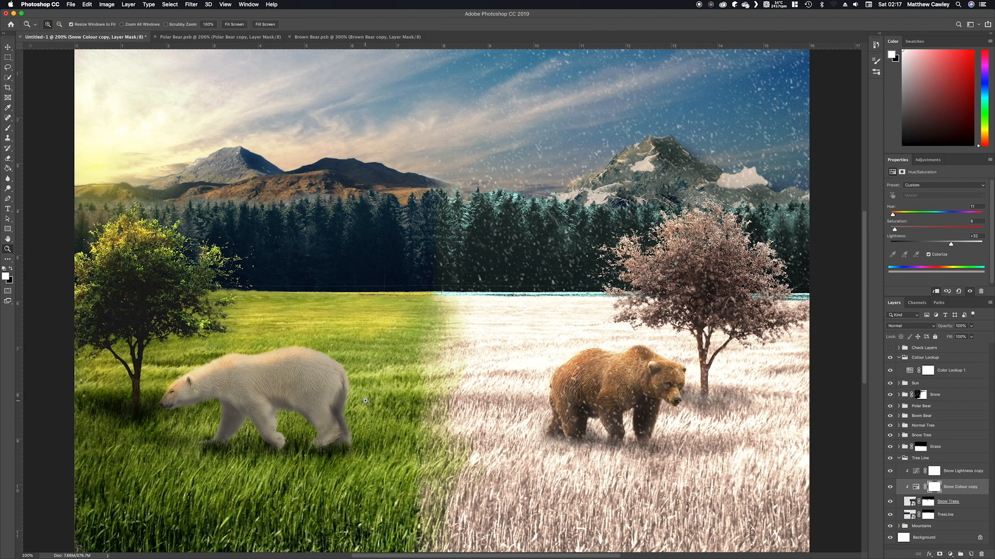
{"action": "scroll", "coordinate": [366, 401], "scroll_direction": "down", "scroll_amount": 2}
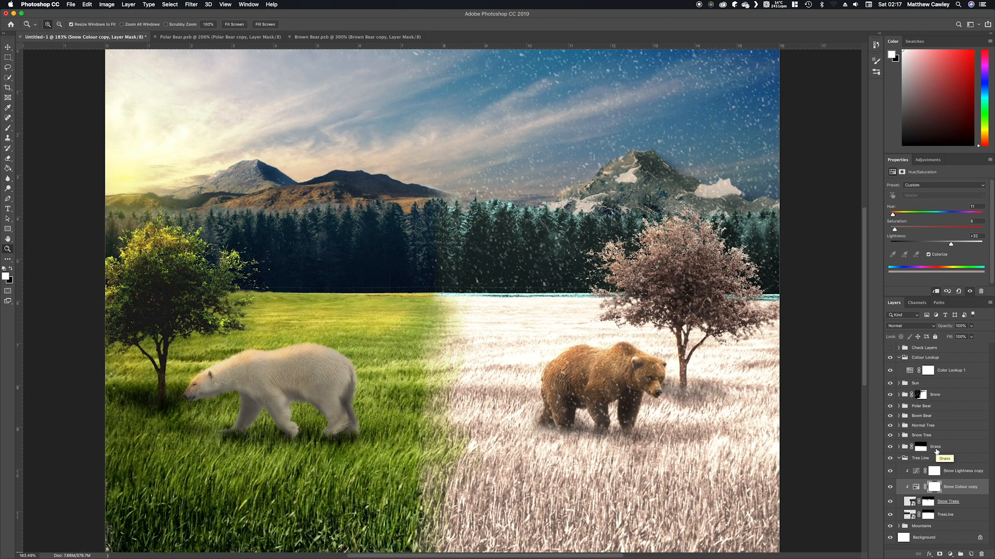
{"action": "left_click", "coordinate": [899, 358]}
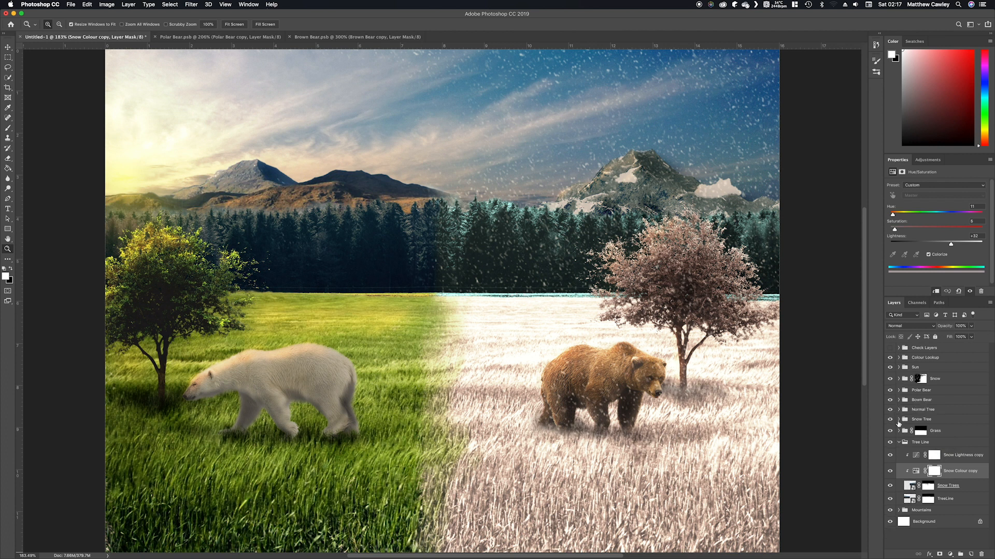
{"action": "left_click", "coordinate": [899, 443]}
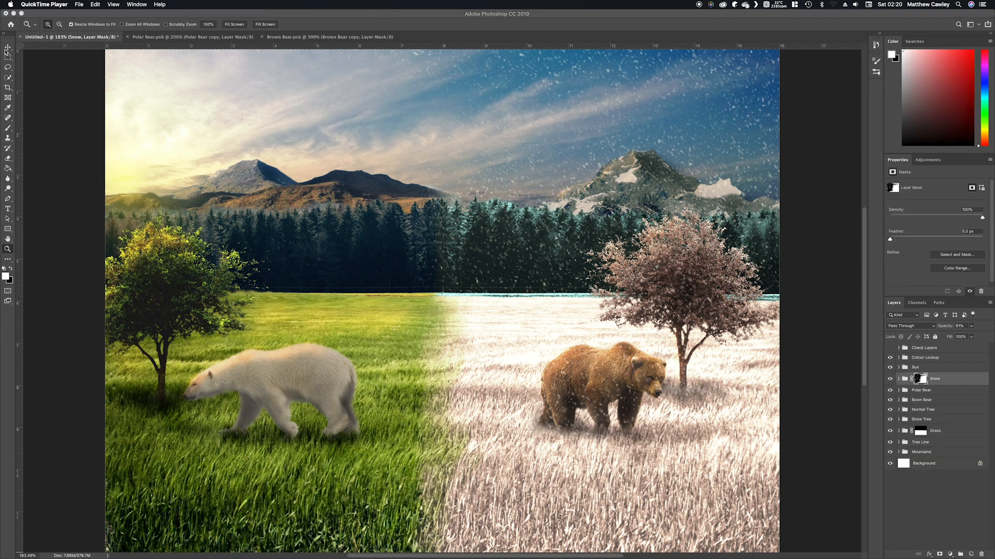
Enlarge the Snow Tree group with Free Transform so the tree rises above the snowy mountain.
{"action": "key", "text": "ctrl+t"}
{"action": "left_click_drag", "start_coordinate": [792, 184], "coordinate": [846, 118]}
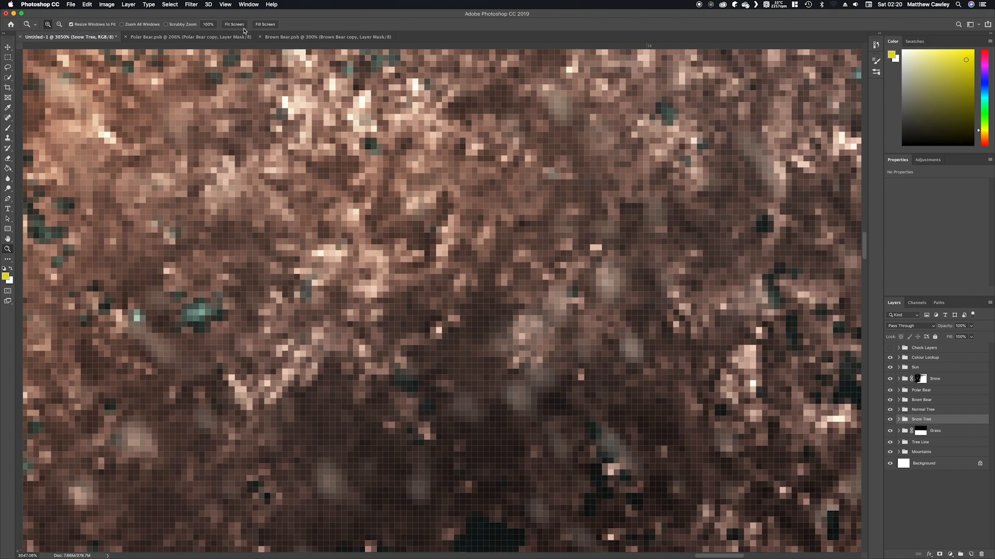
{"action": "key", "text": "ctrl+0"}
{"action": "key", "text": "Return"}
Enlarge the Normal Tree group to match the snowy tree's size and reposition it in the green meadow.
{"action": "left_click", "coordinate": [927, 410]}
{"action": "key", "text": "ctrl+t"}
{"action": "left_click_drag", "start_coordinate": [271, 197], "coordinate": [356, 110]}
{"action": "left_click_drag", "start_coordinate": [295, 220], "coordinate": [271, 212]}
{"action": "key", "text": "Return"}
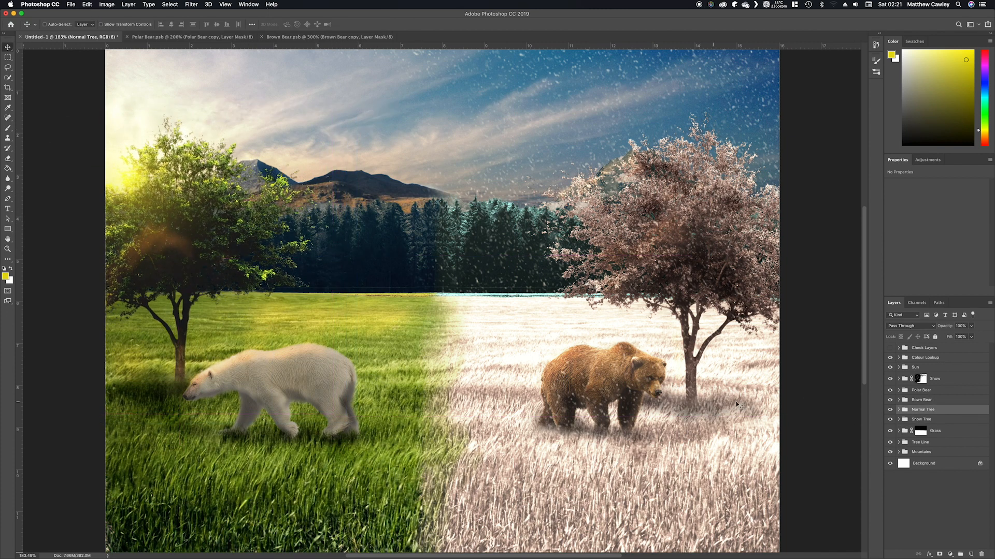
Select the Sun group.
{"action": "left_click", "coordinate": [900, 369]}
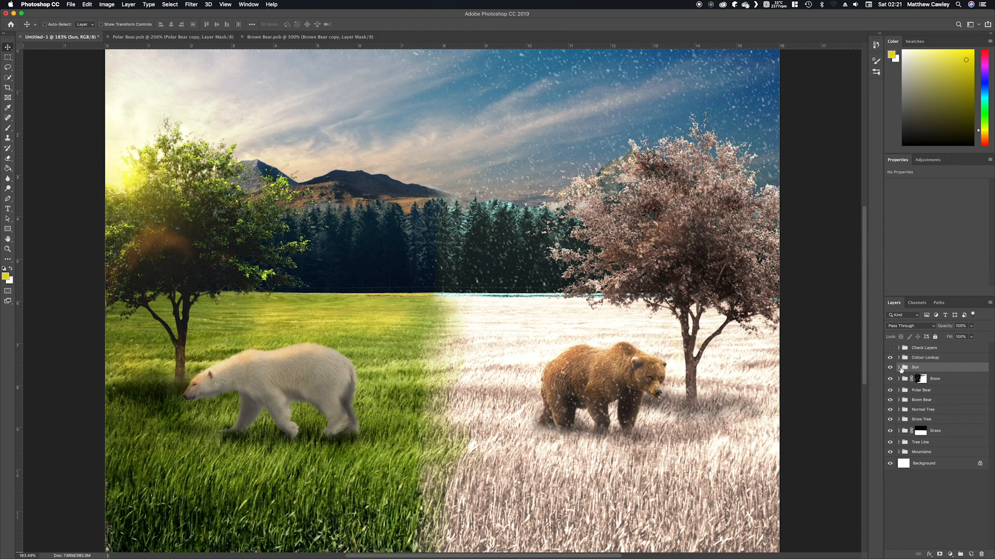